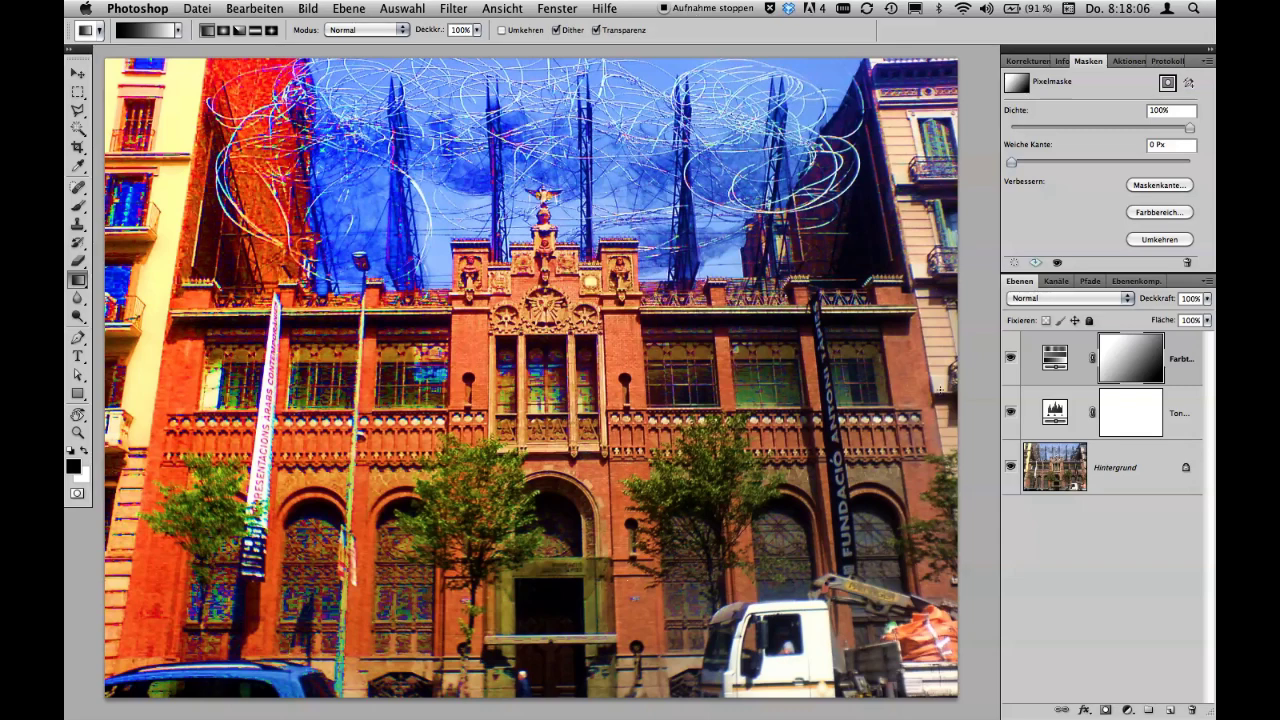
Toggle the Levels and Hue/Saturation layers on and off to compare the photo with and without them.
click(1010, 411)
click(1011, 359)
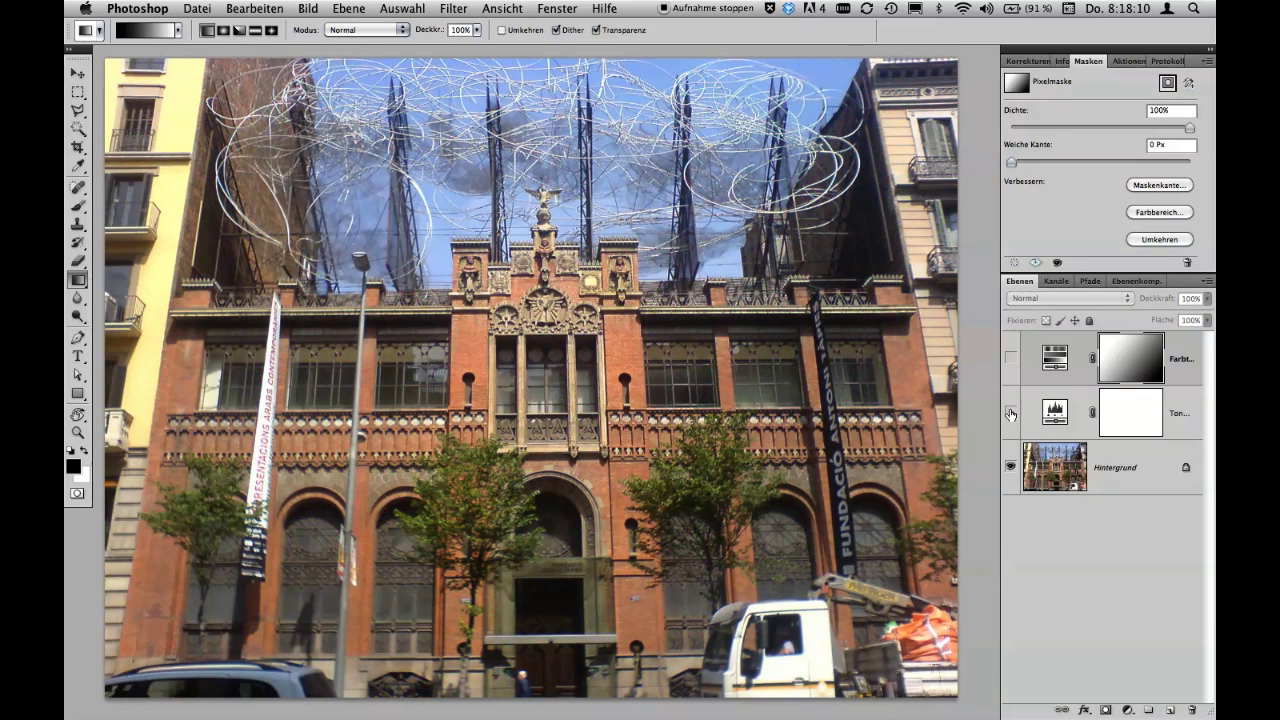
click(1011, 413)
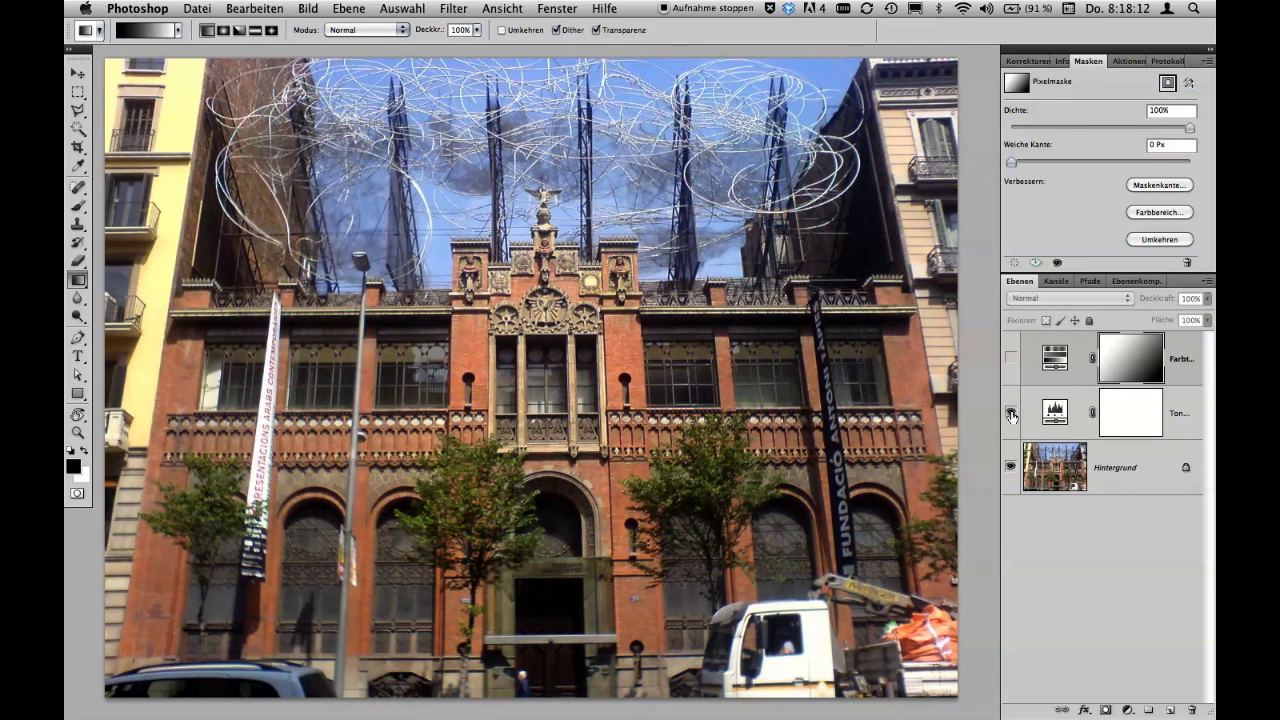
click(1012, 360)
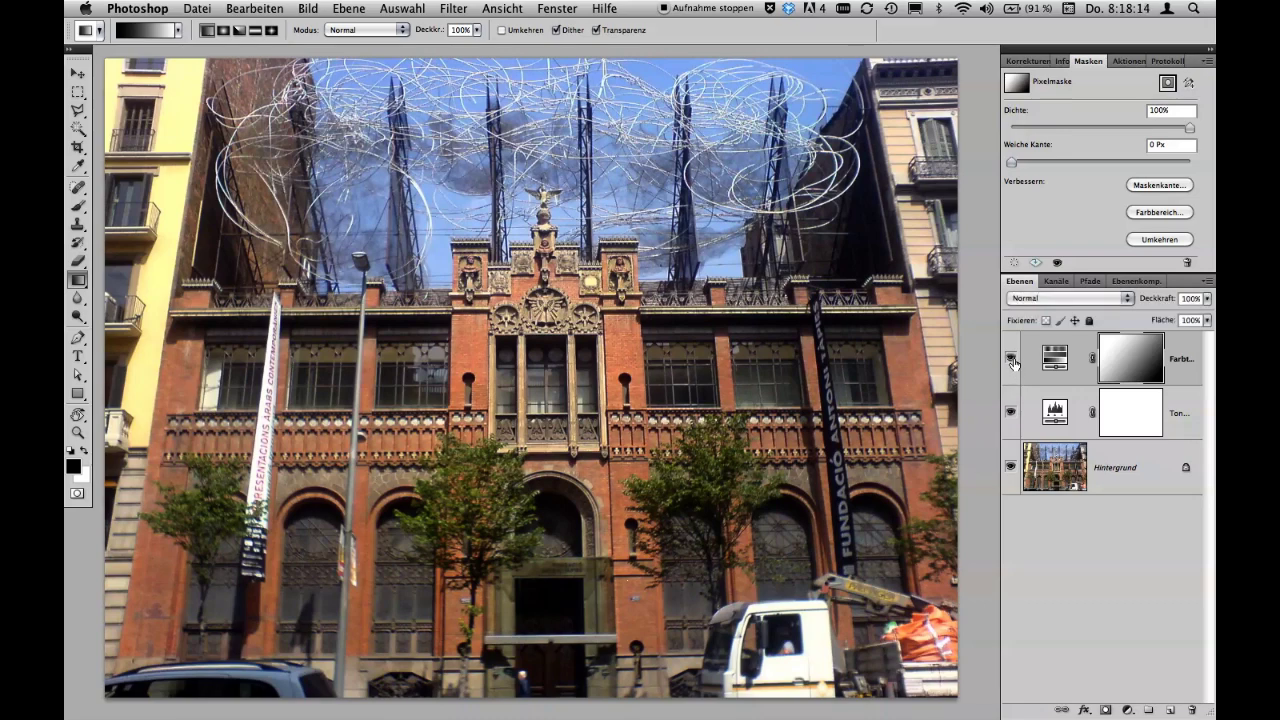
click(1012, 360)
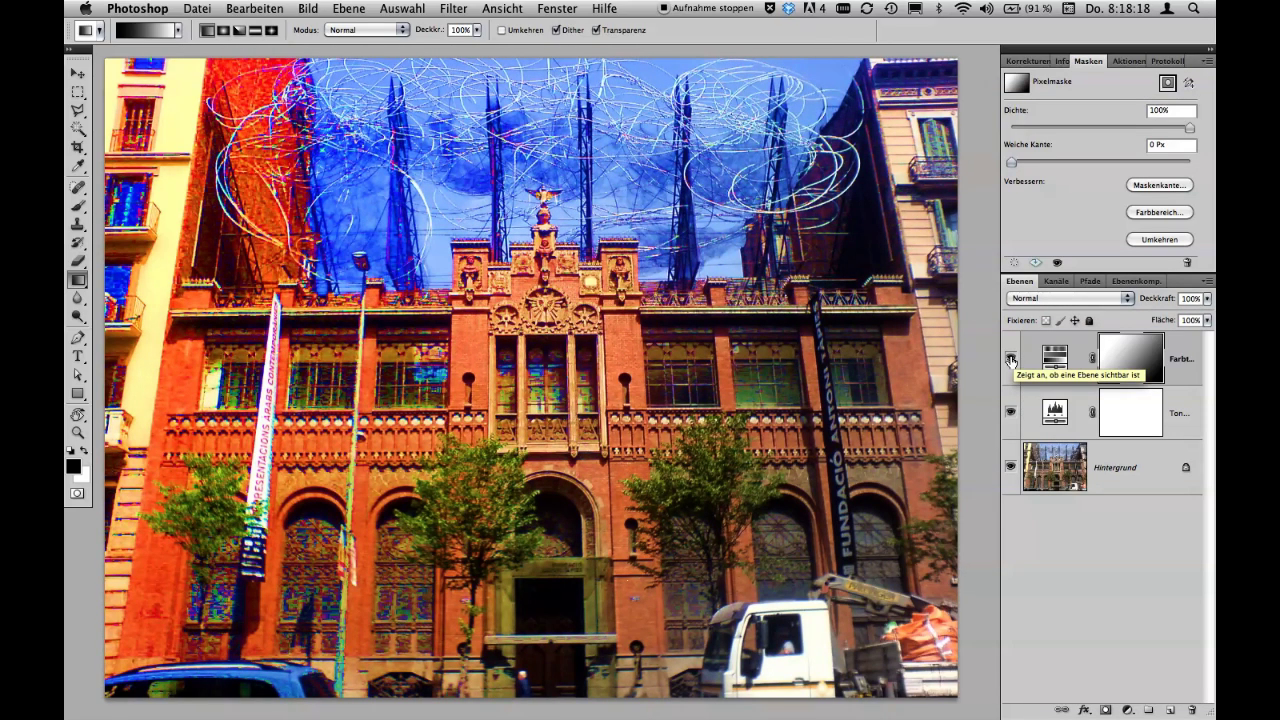
click(1011, 360)
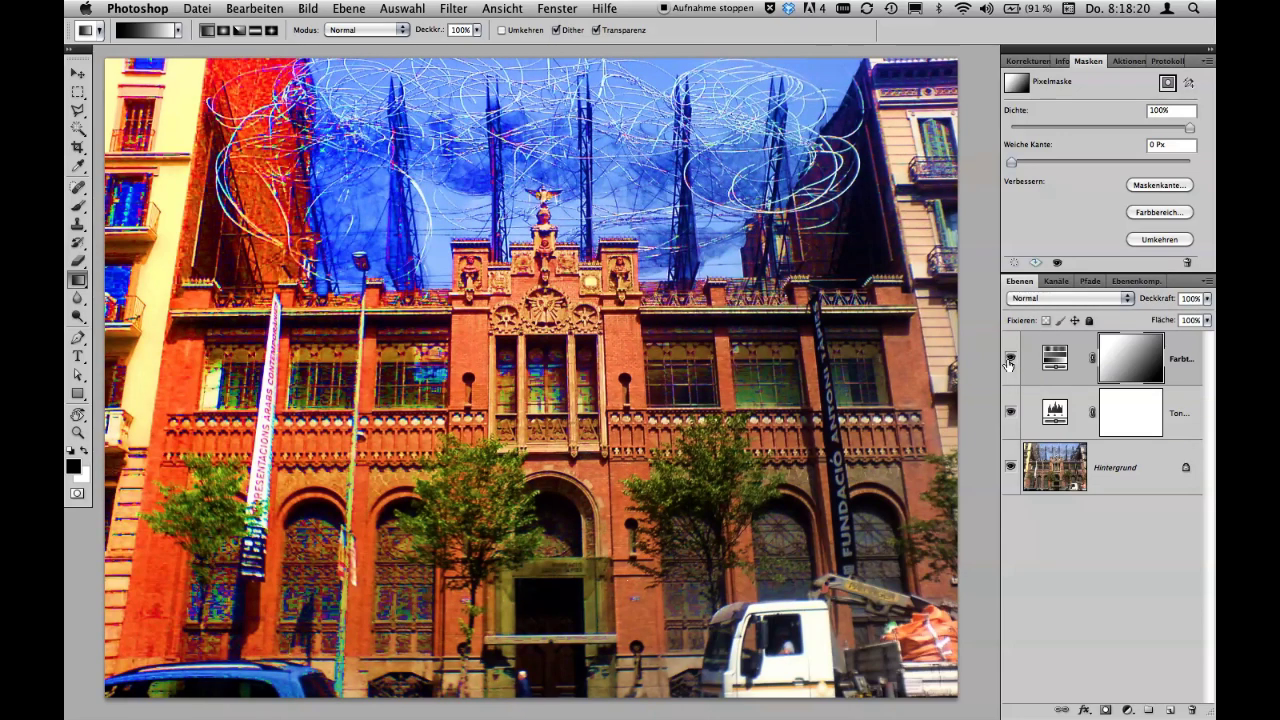
click(1011, 360)
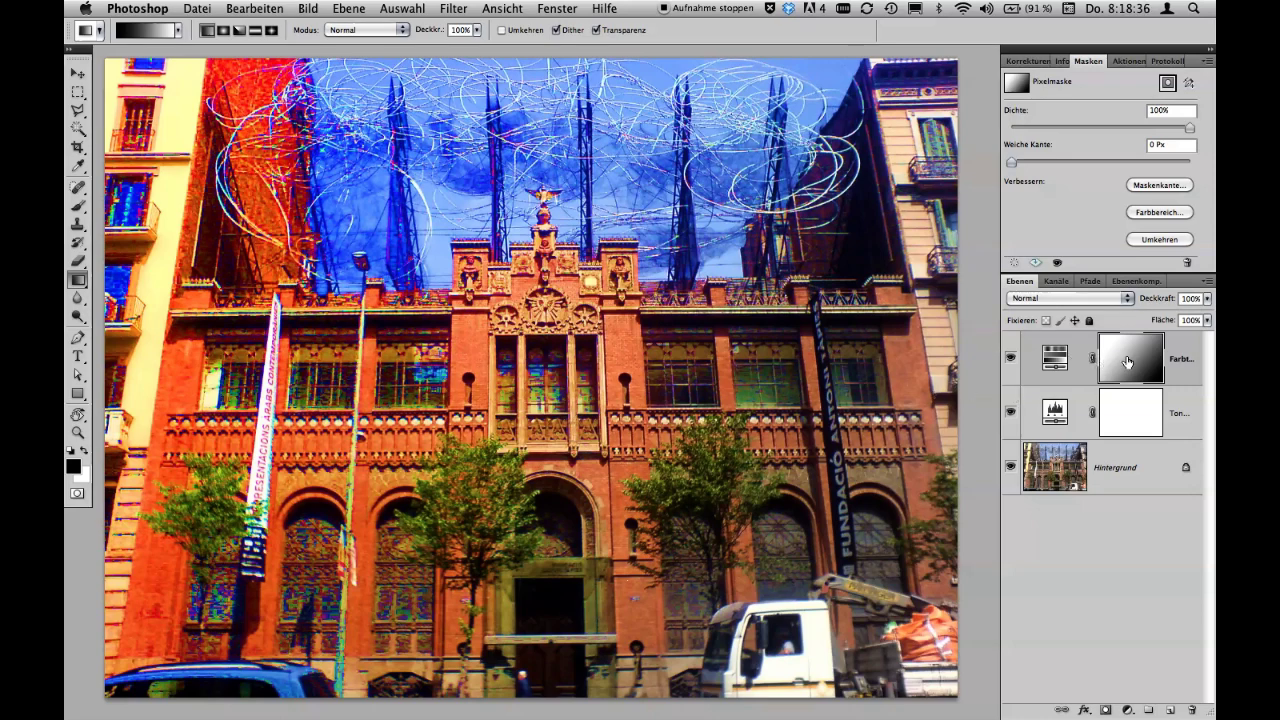
Alt-click the Hue/Saturation mask thumbnail to view the gradient mask, then back to the composite.
alt+click(1128, 362)
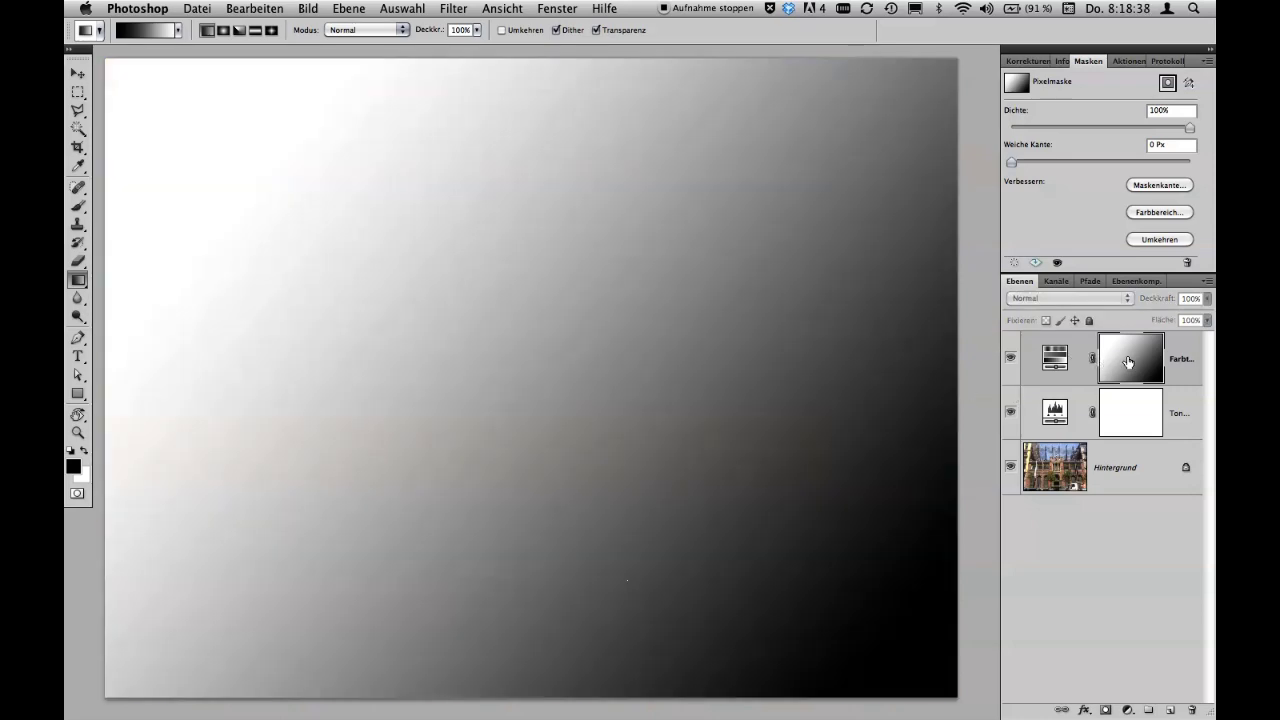
alt+click(1128, 362)
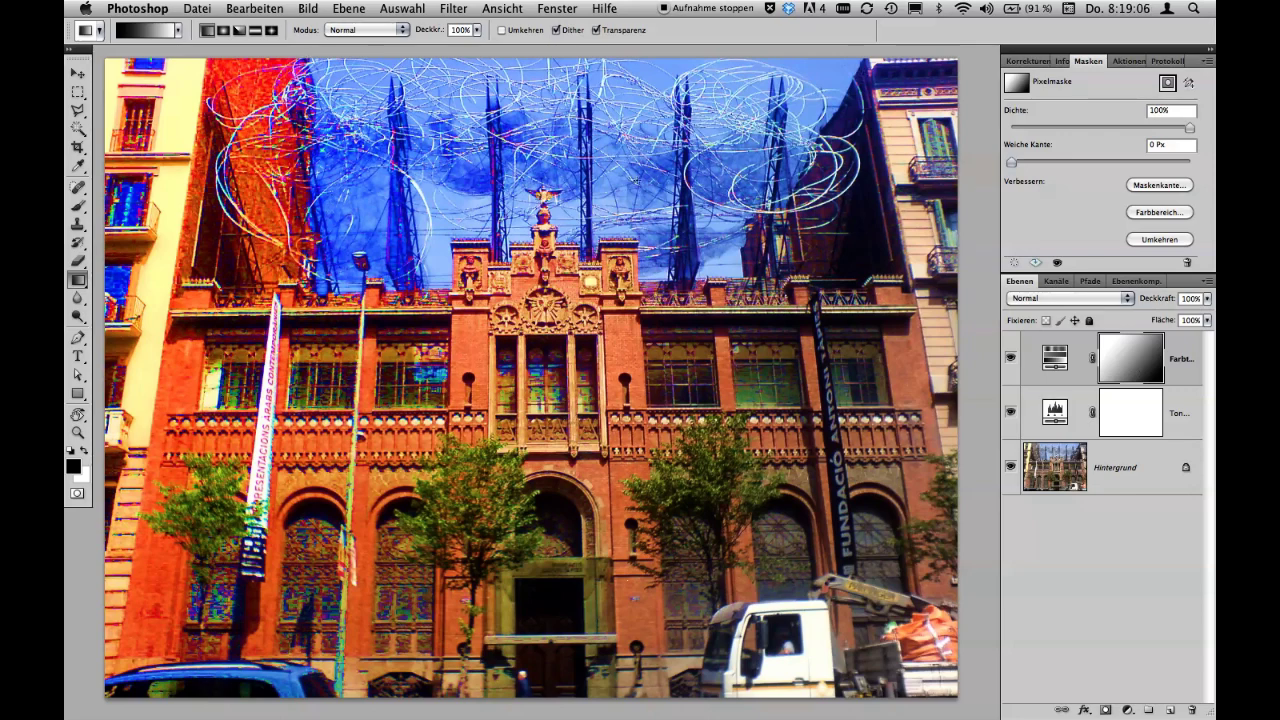
drag(659, 186, 648, 255)
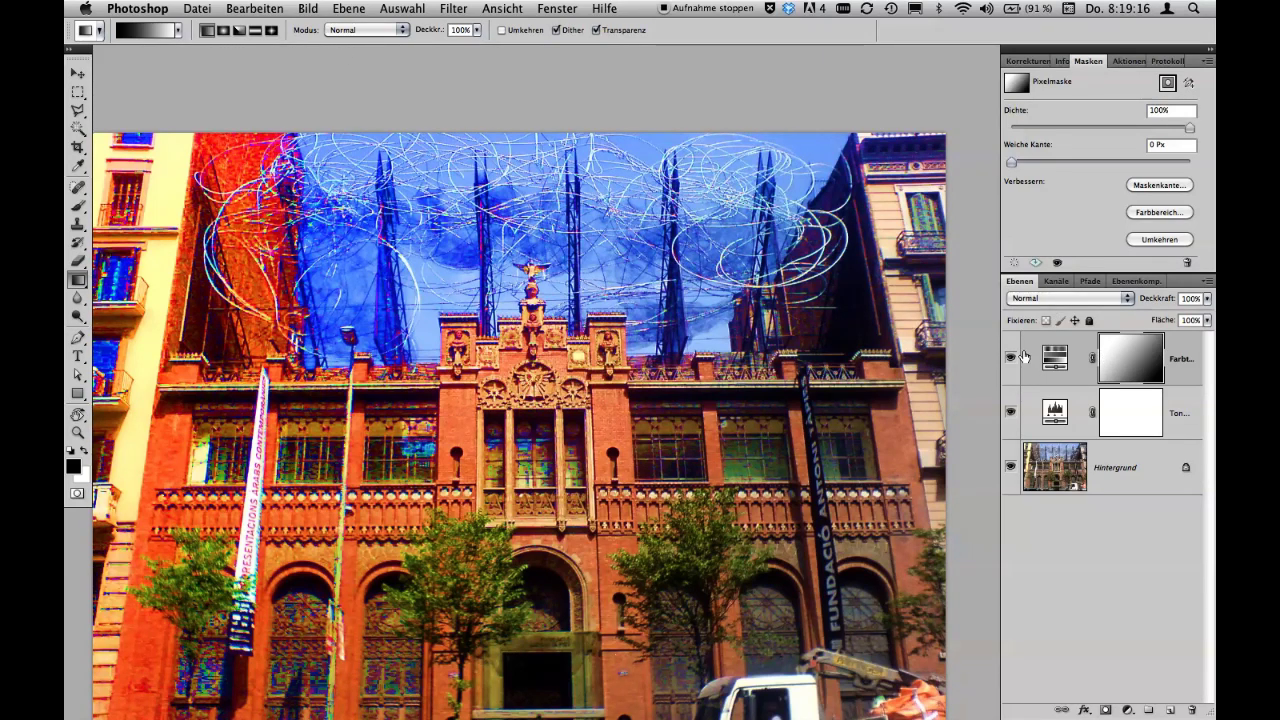
click(1133, 414)
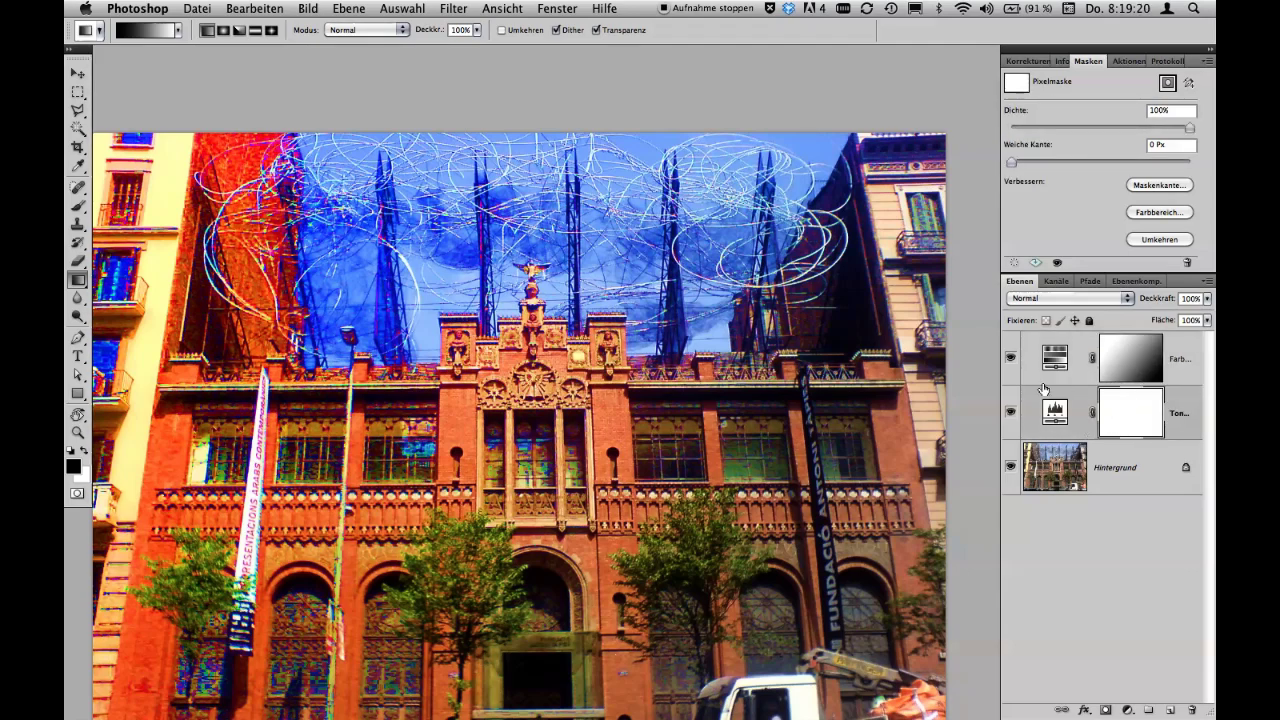
click(1110, 466)
click(1122, 416)
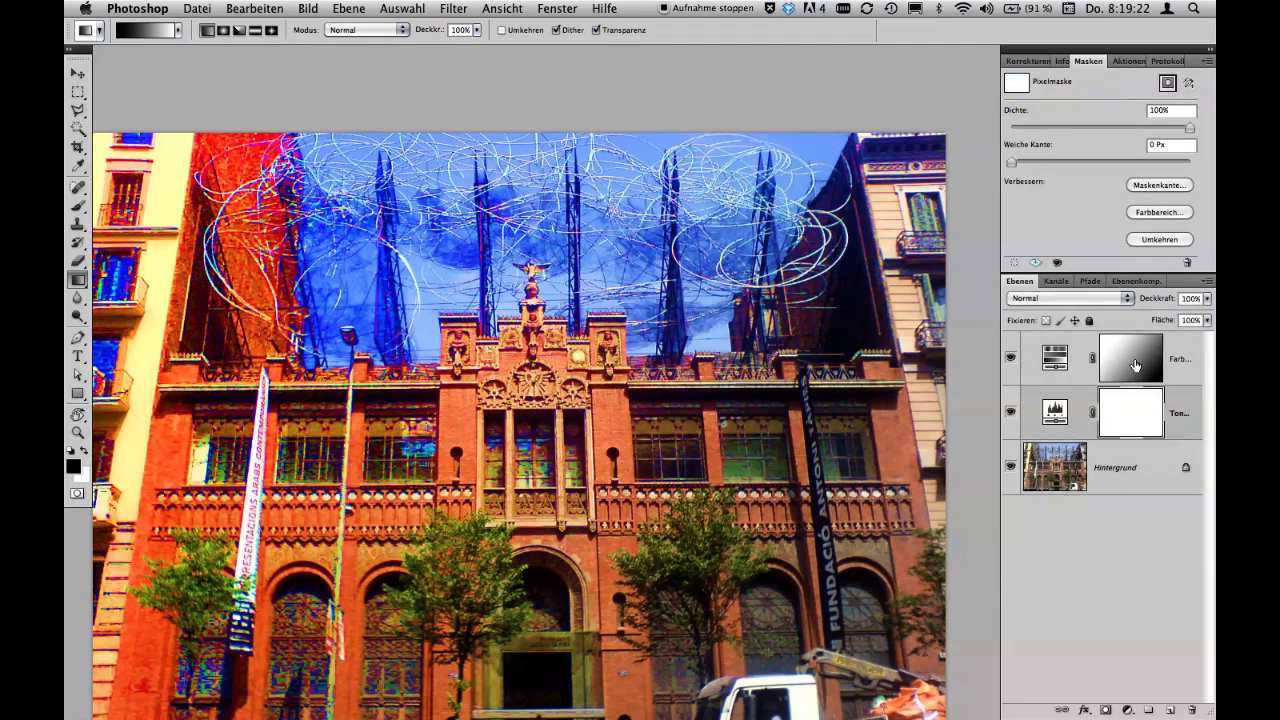
click(1135, 365)
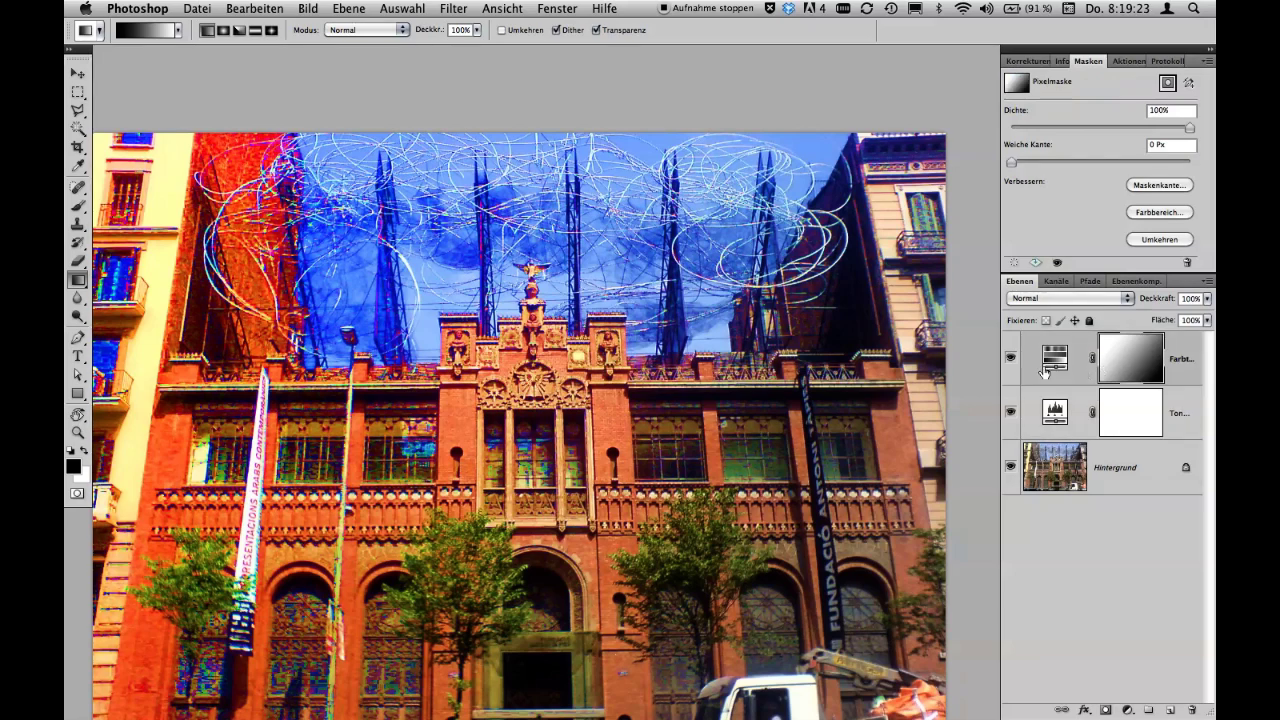
click(1070, 467)
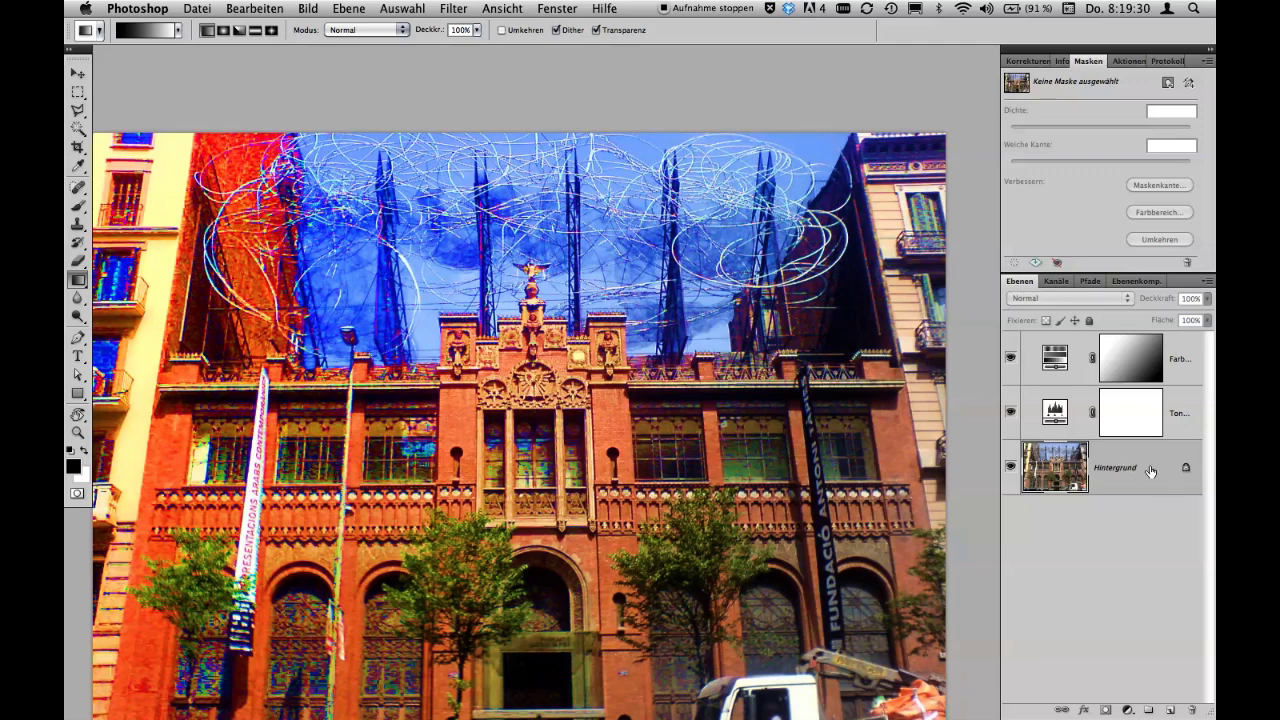
click(1137, 370)
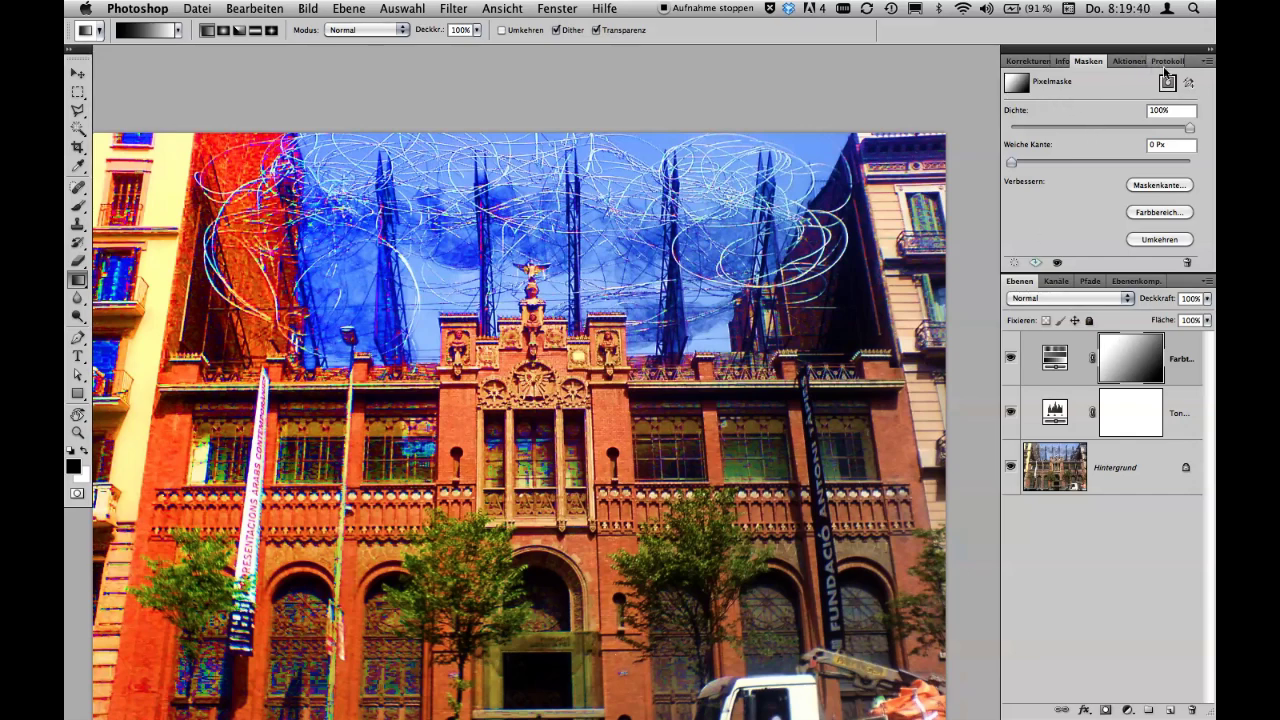
Review the Hue/Saturation and Levels settings in the Adjustments panel.
click(1041, 63)
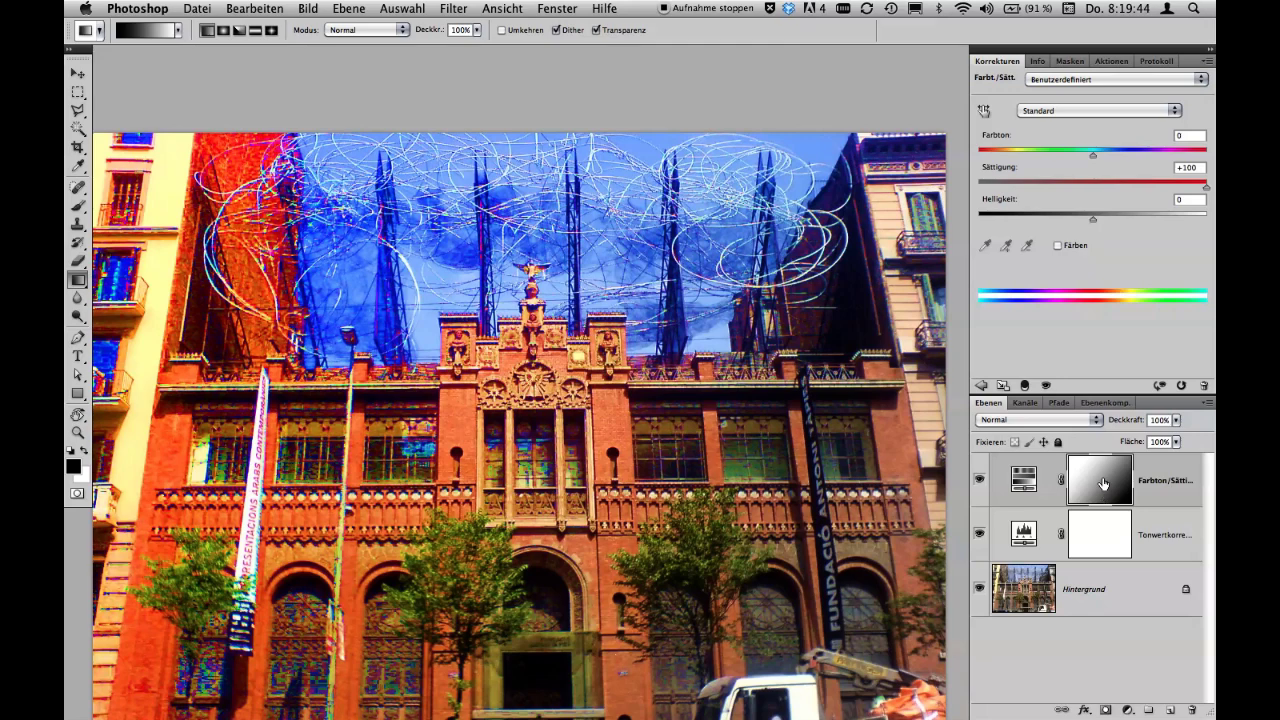
click(1100, 540)
click(1104, 488)
Fill the Hue/Saturation layer mask with White using Edit > Fill.
click(248, 8)
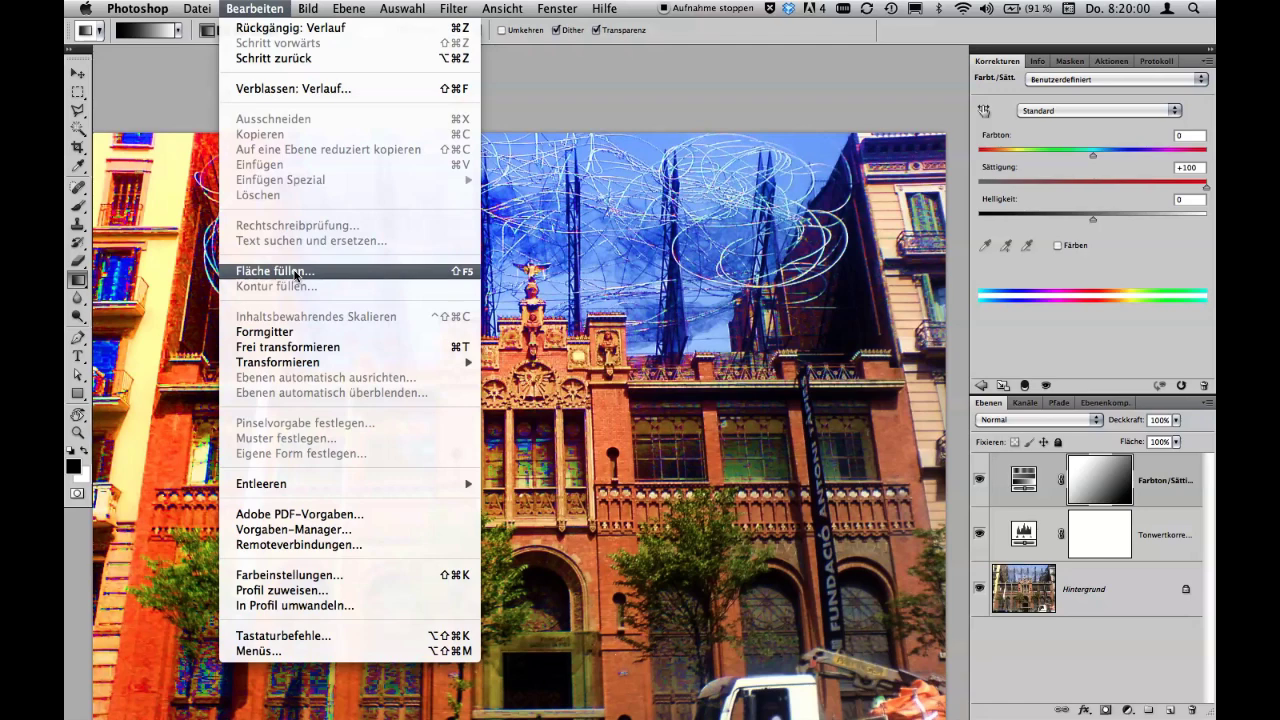
click(297, 272)
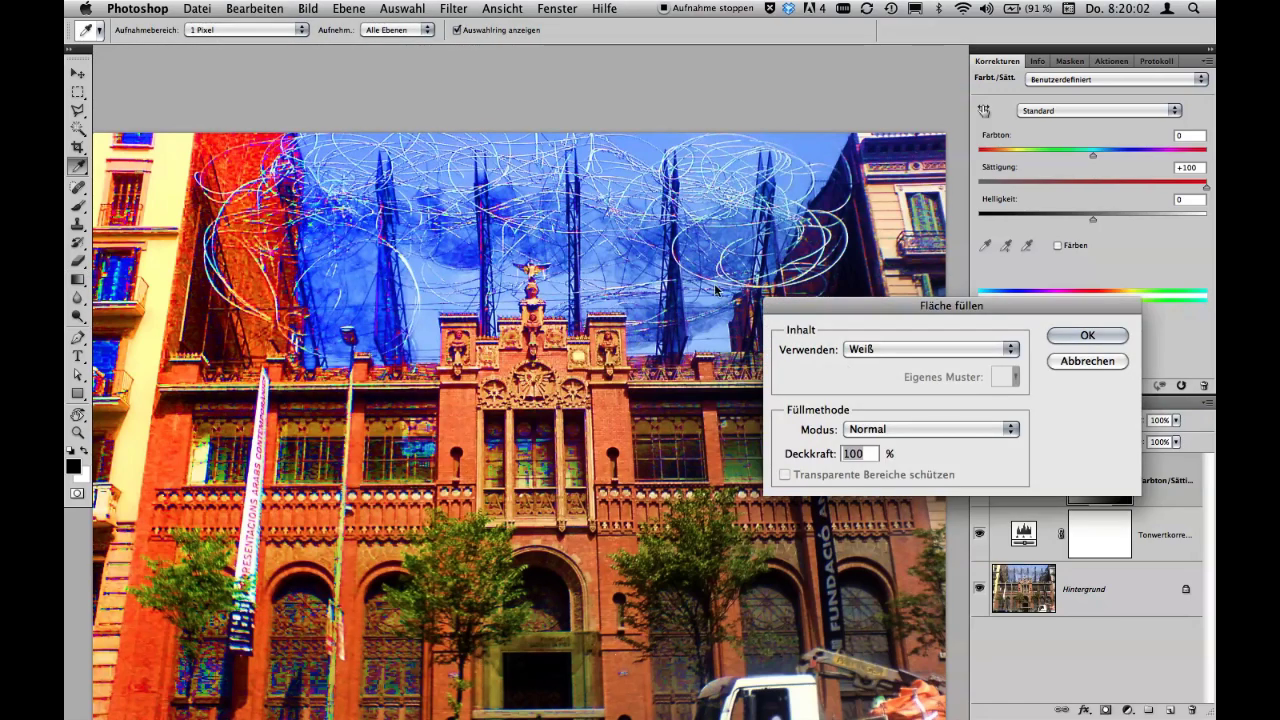
click(876, 351)
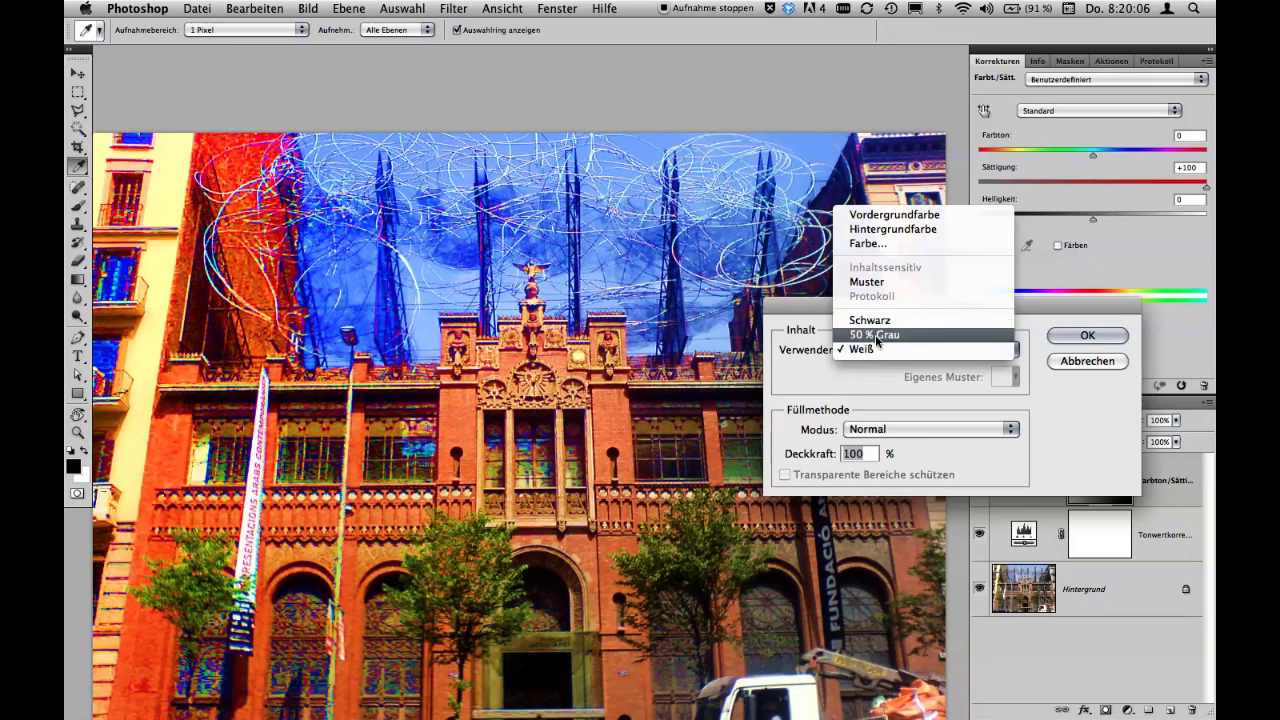
click(876, 349)
click(1075, 340)
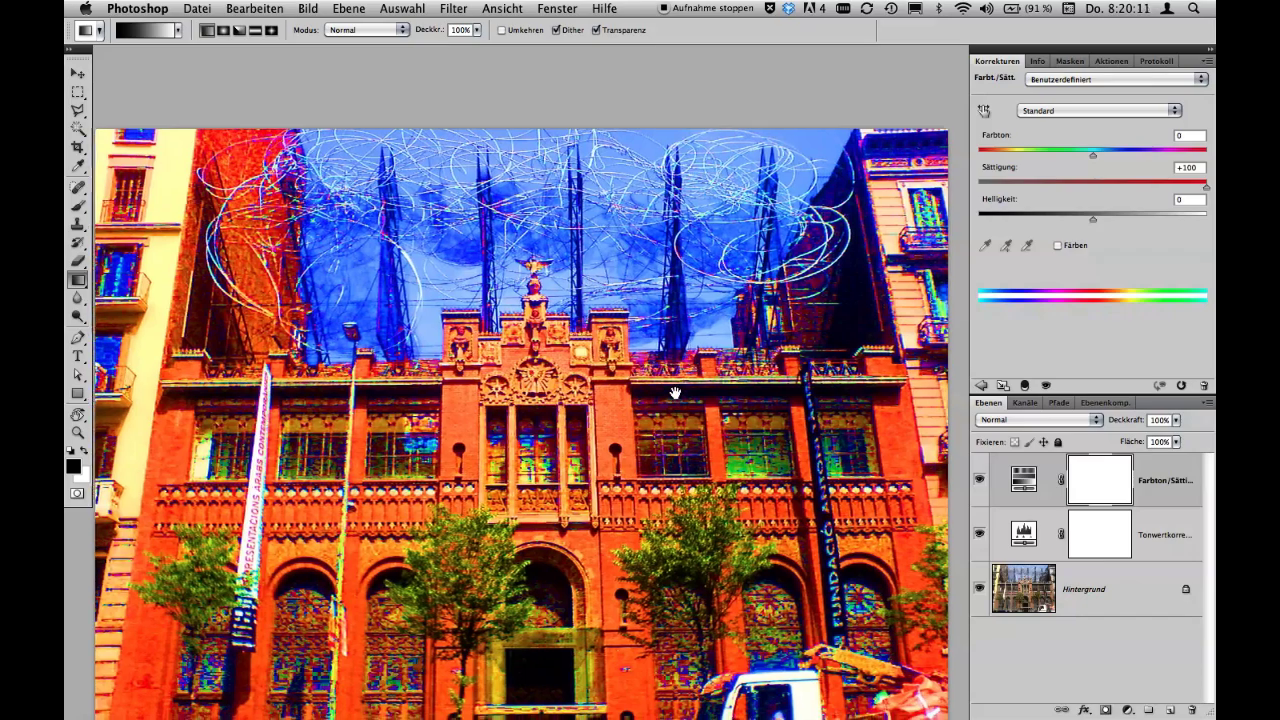
drag(706, 378, 684, 332)
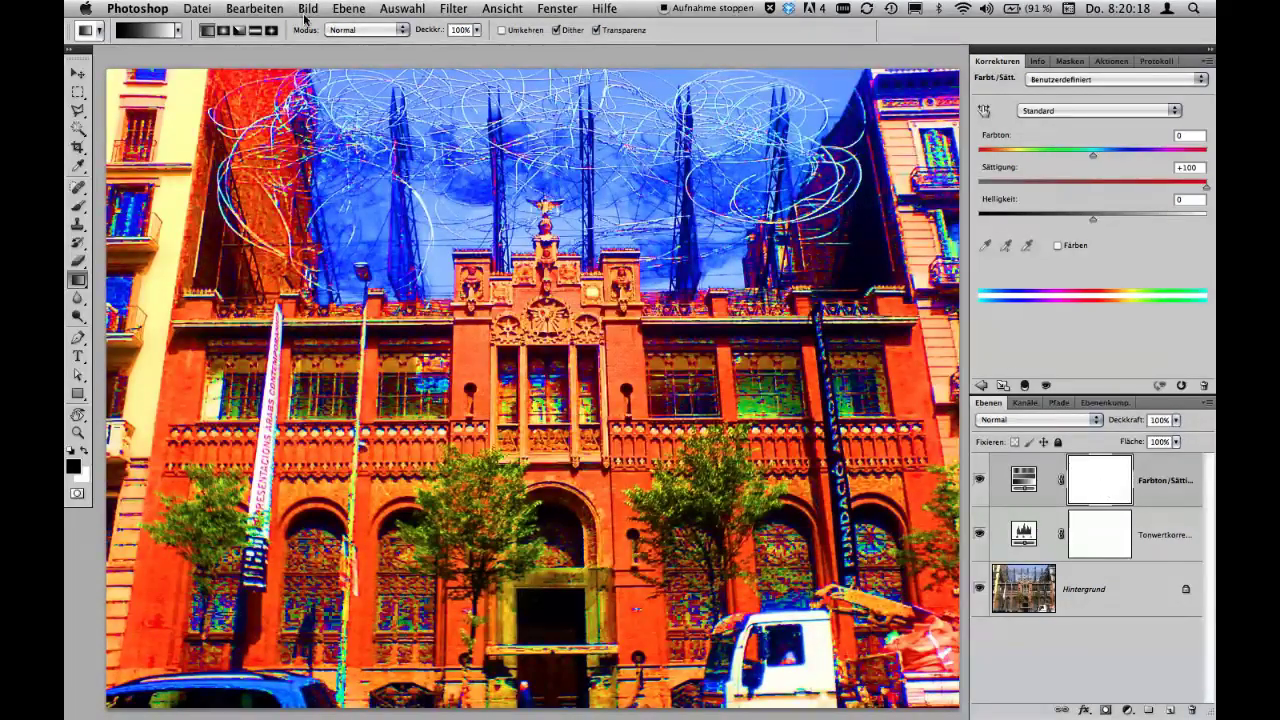
click(245, 8)
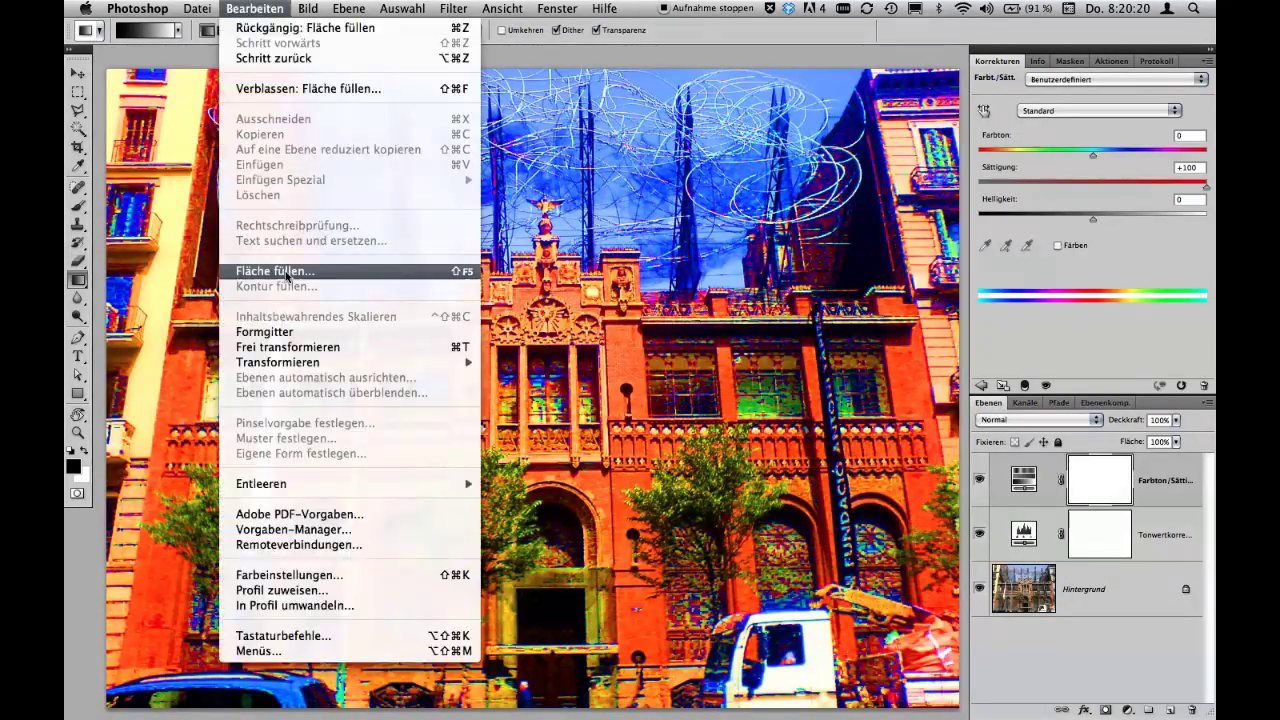
click(287, 271)
click(960, 348)
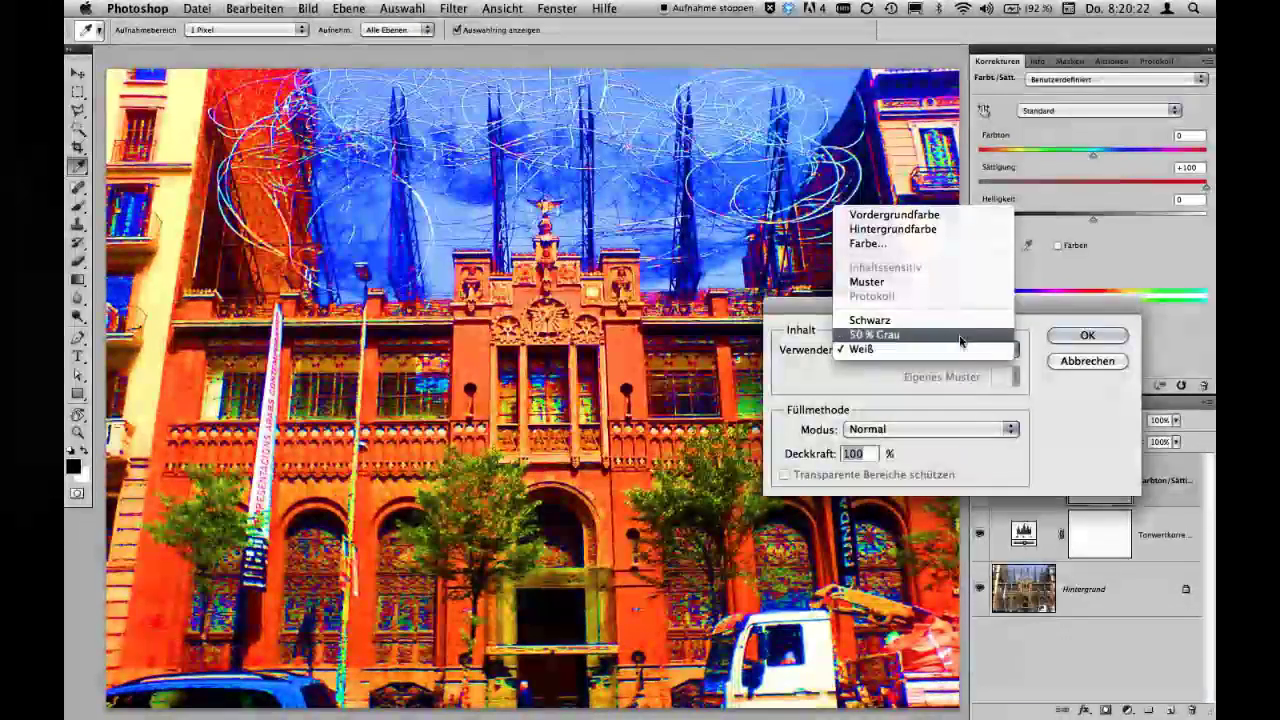
click(869, 320)
click(1087, 335)
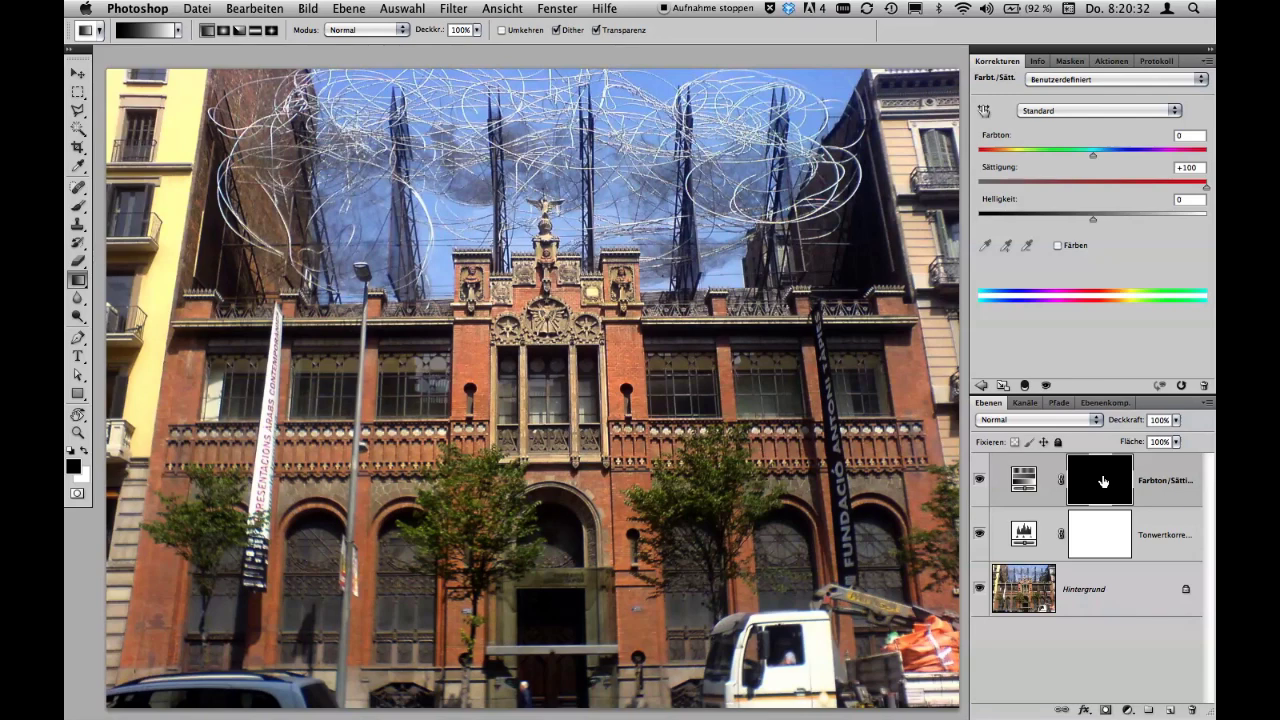
key(super+i)
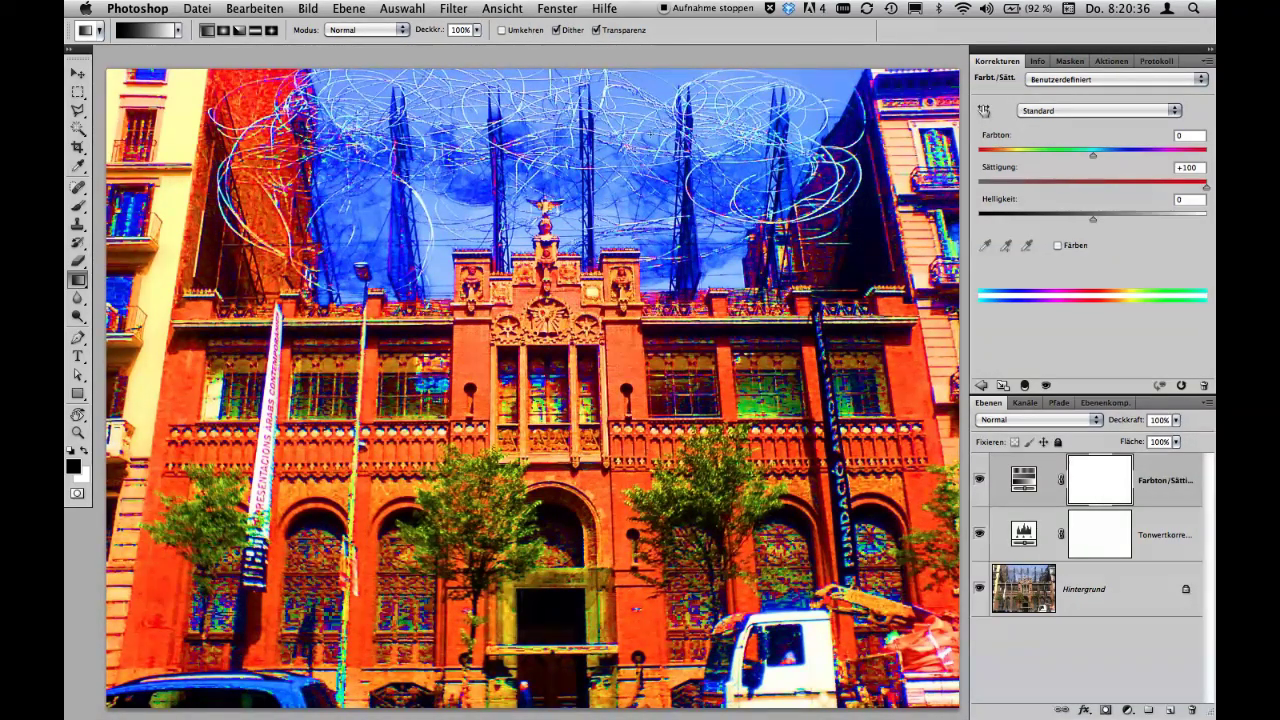
scroll(668, 134, up, 2)
scroll(668, 134, right, 2)
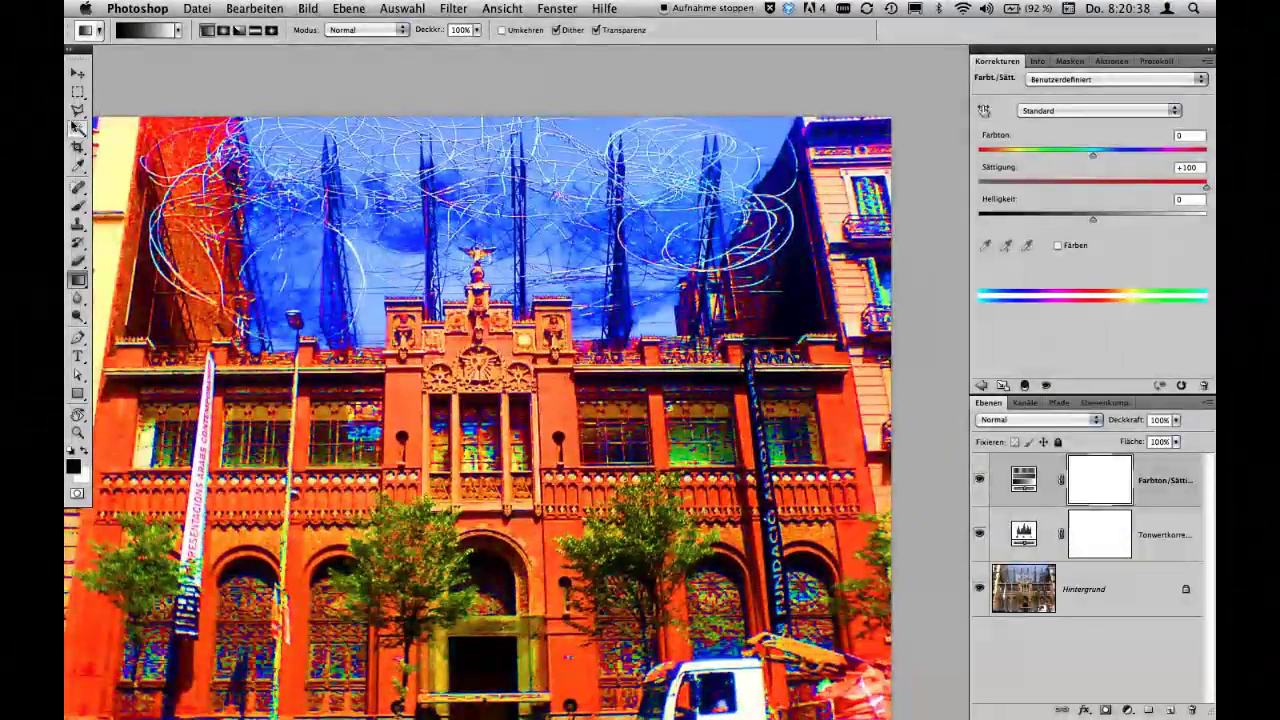
Trace a Polygonal Lasso selection around the sky above the roofline.
click(77, 110)
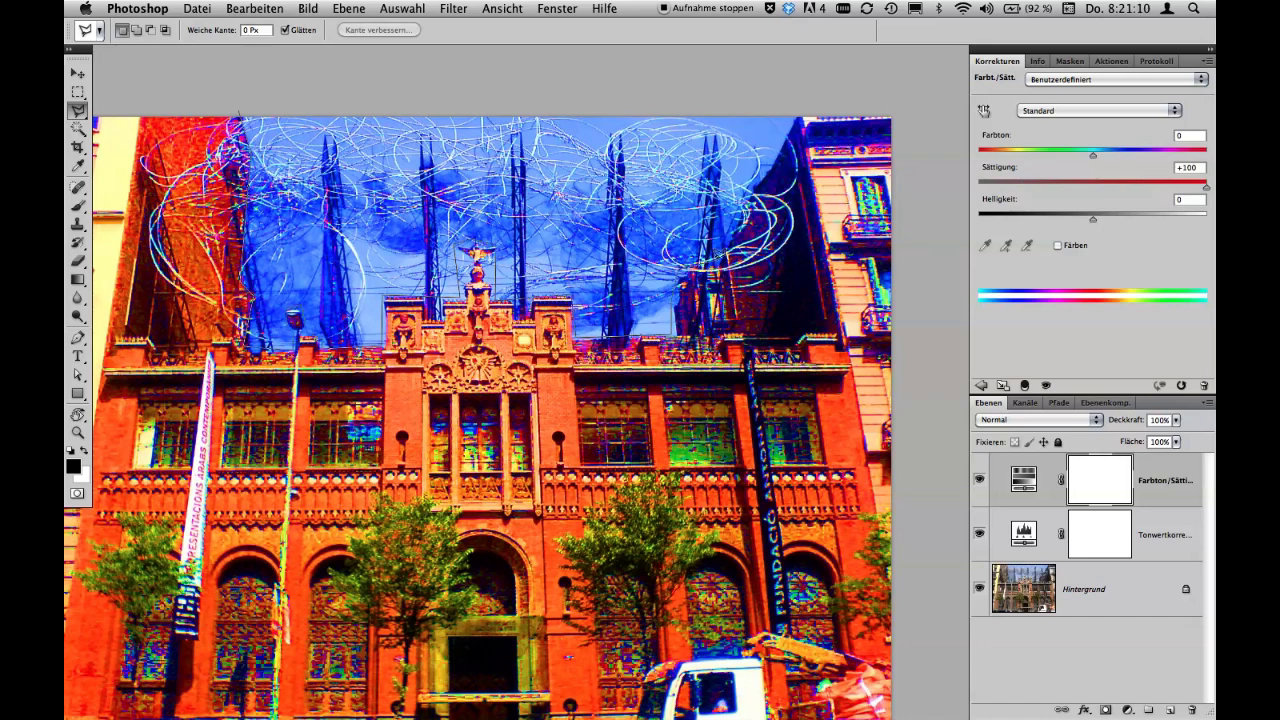
click(804, 100)
scroll(414, 77, up, 1)
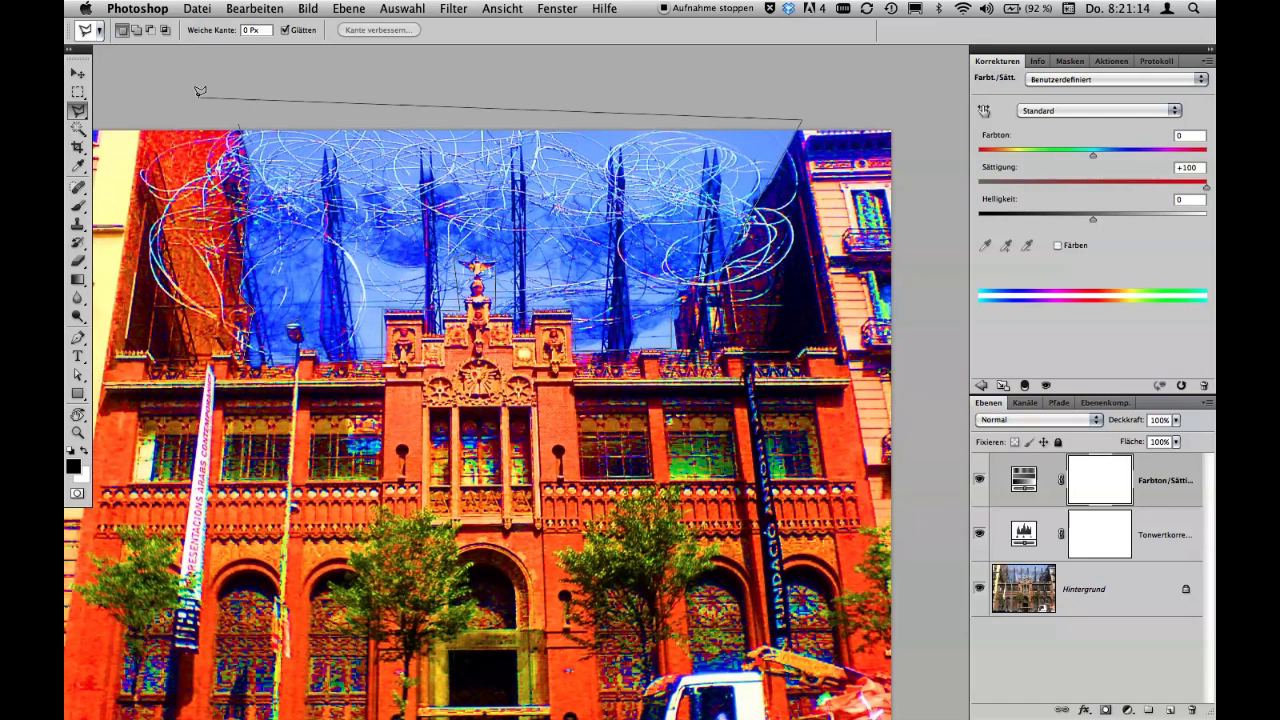
click(238, 118)
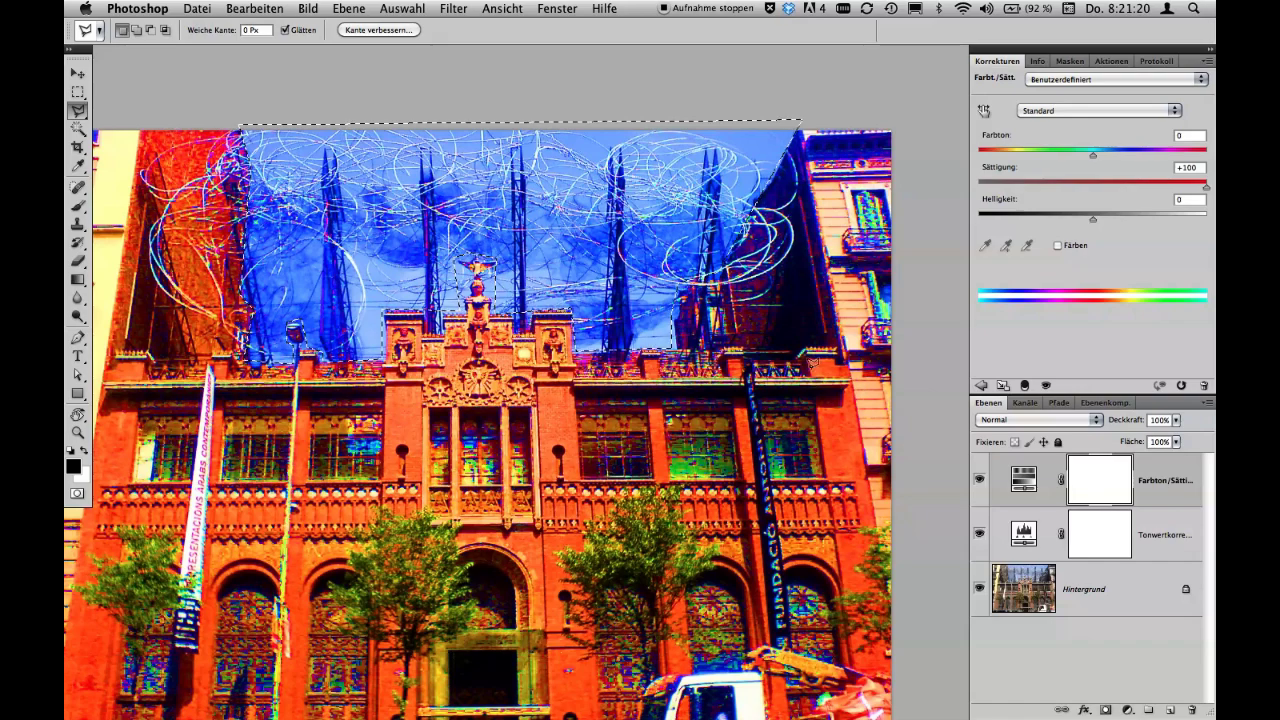
drag(680, 325, 713, 280)
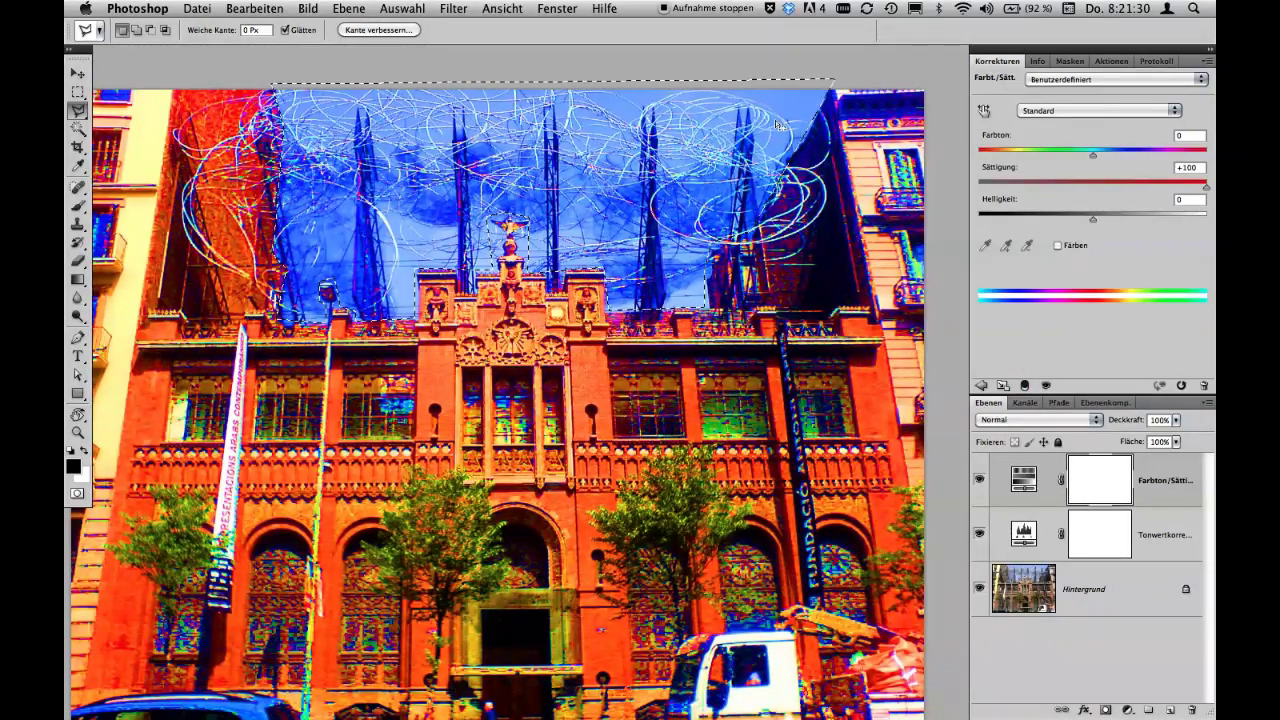
click(1111, 542)
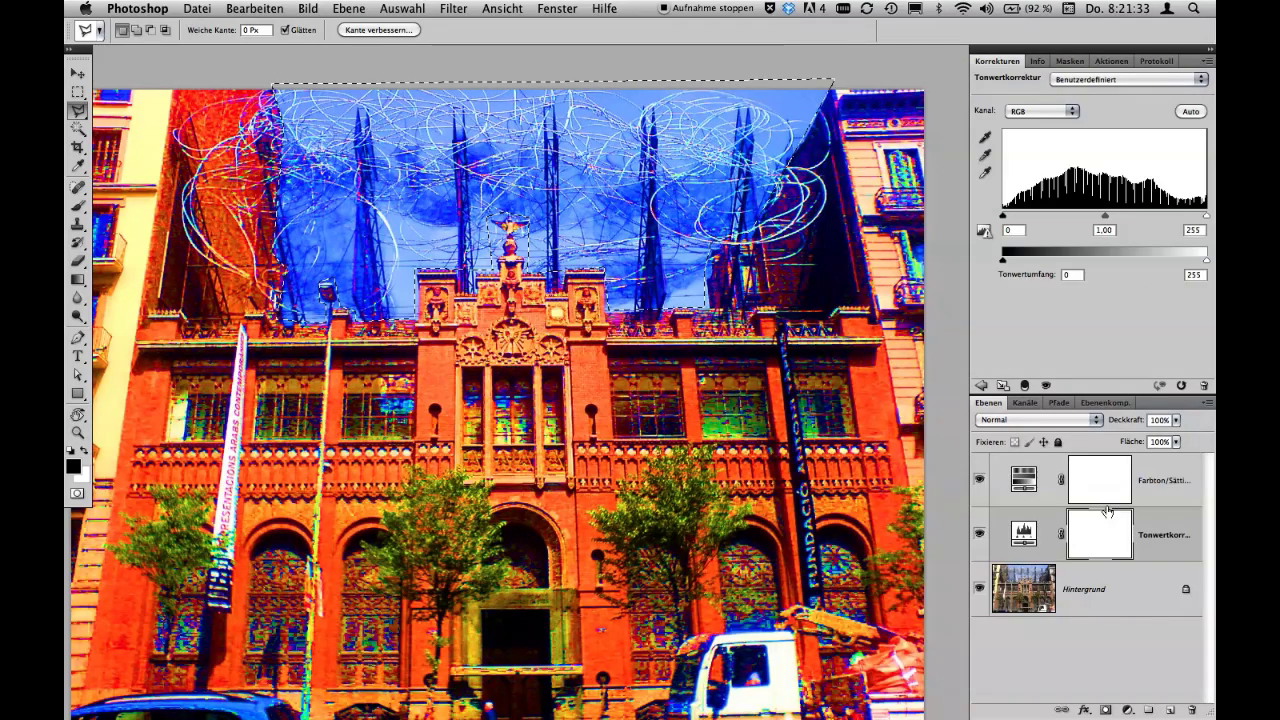
click(1047, 576)
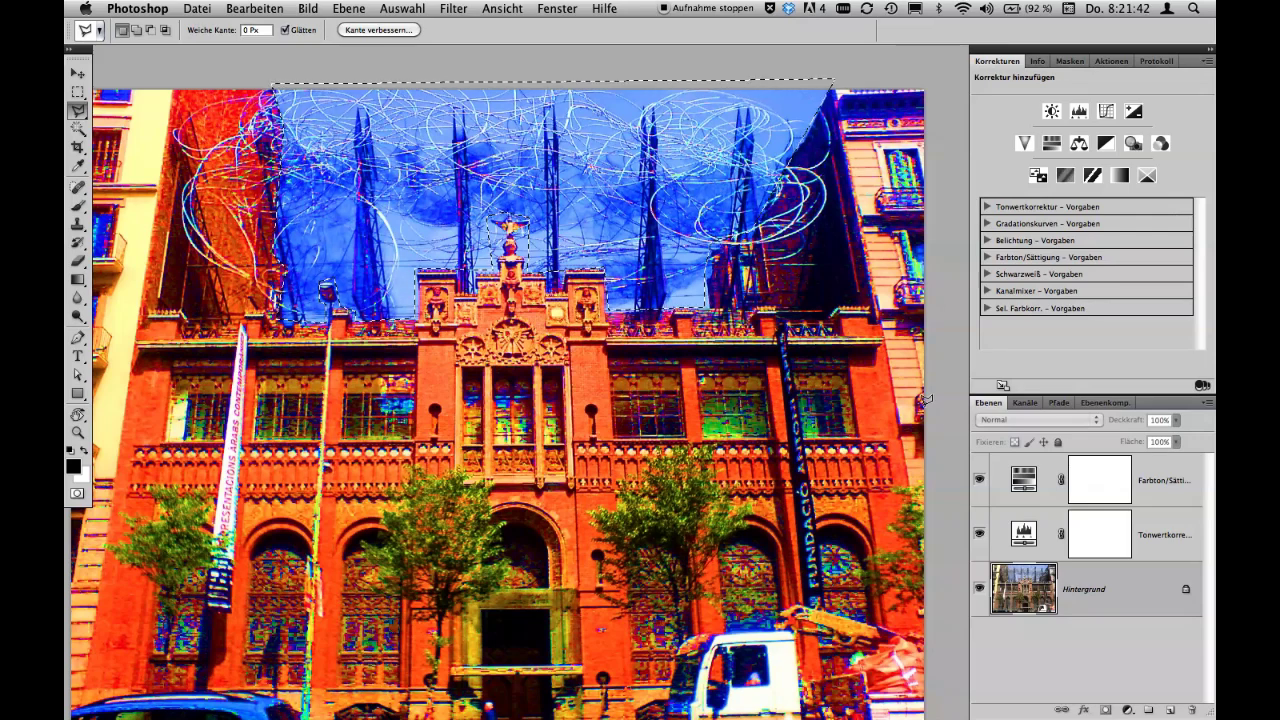
click(1097, 484)
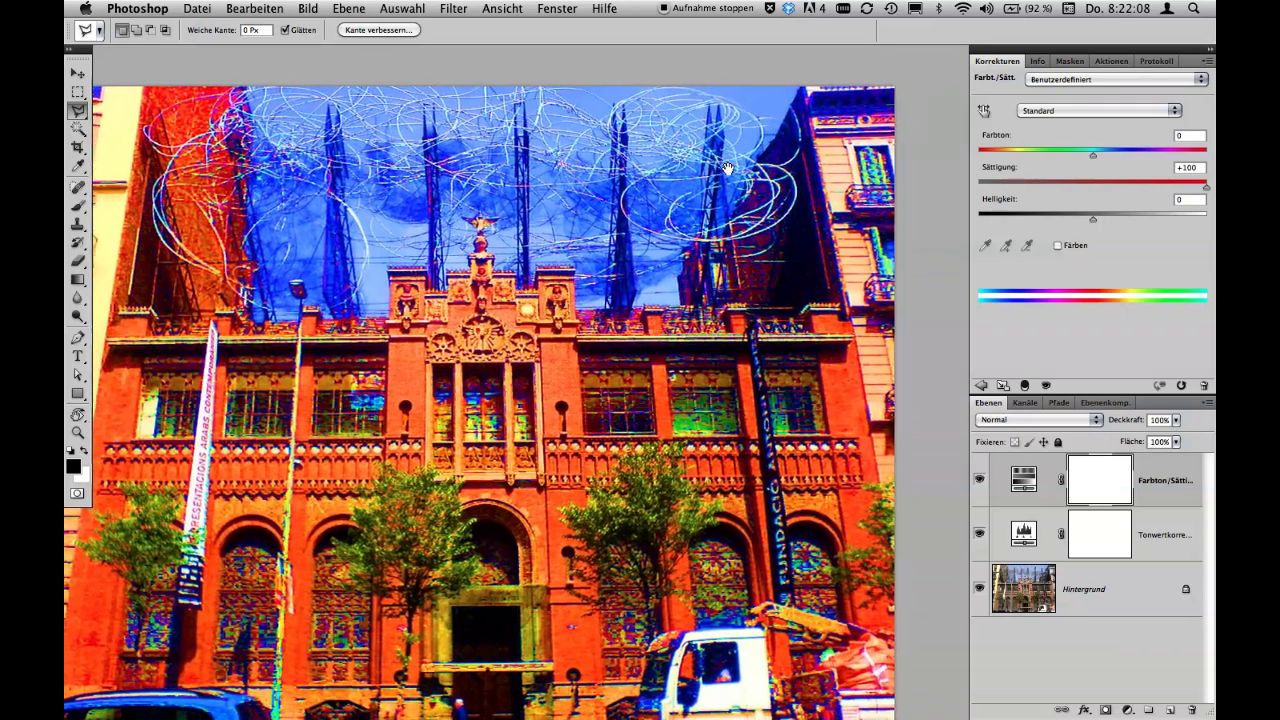
Invert the sky selection with Select > Inverse (Auswahl umkehren).
mouse_move(765, 175)
mouse_down()
mouse_move(745, 163)
mouse_move(708, 234)
mouse_up()
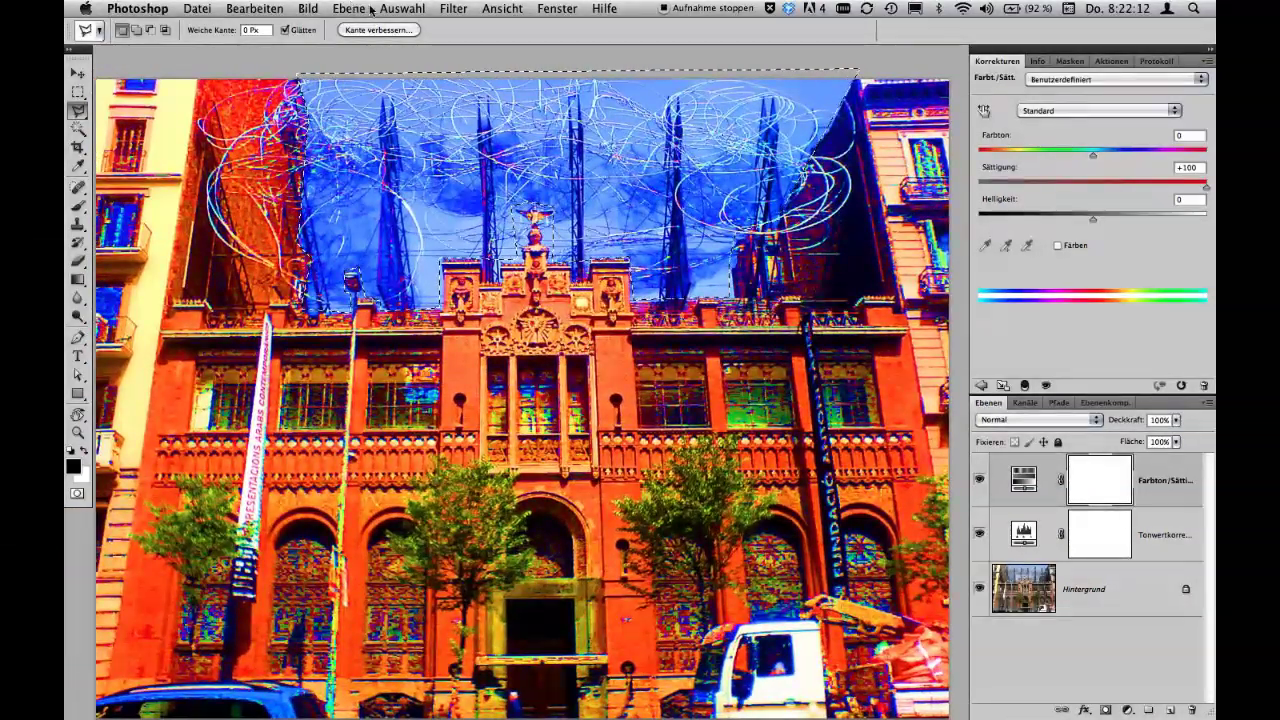
click(402, 9)
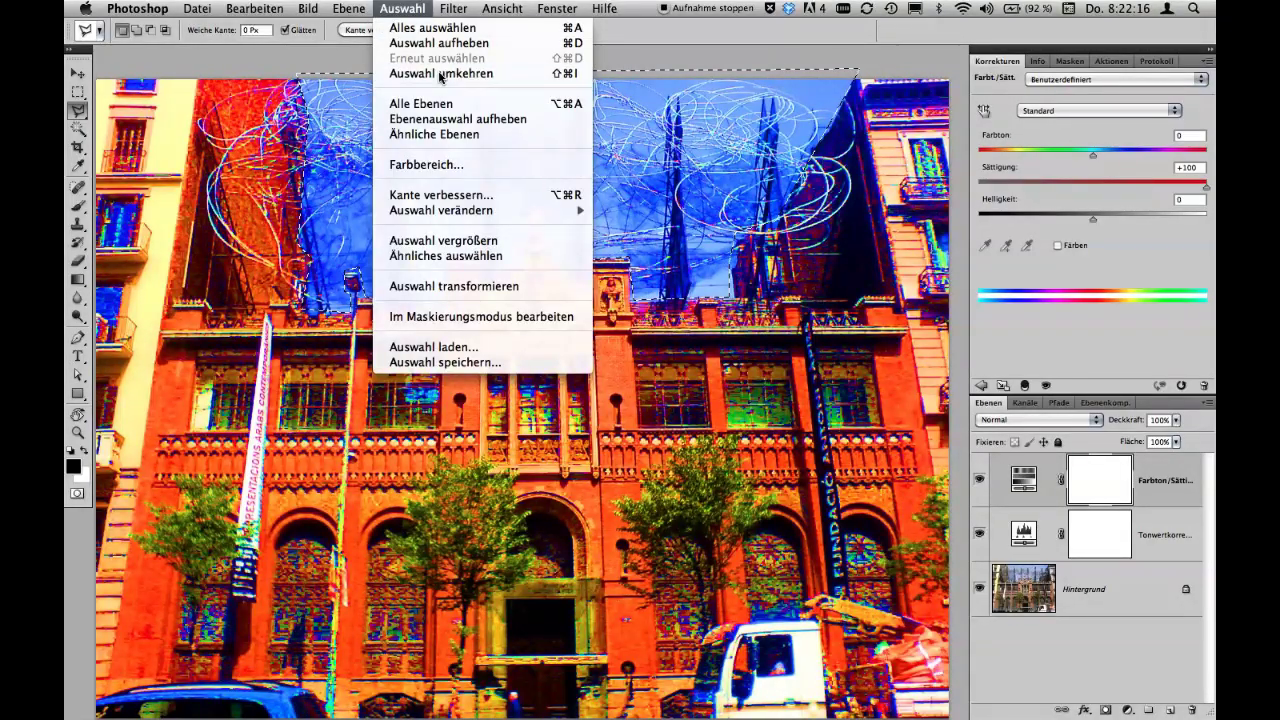
click(440, 74)
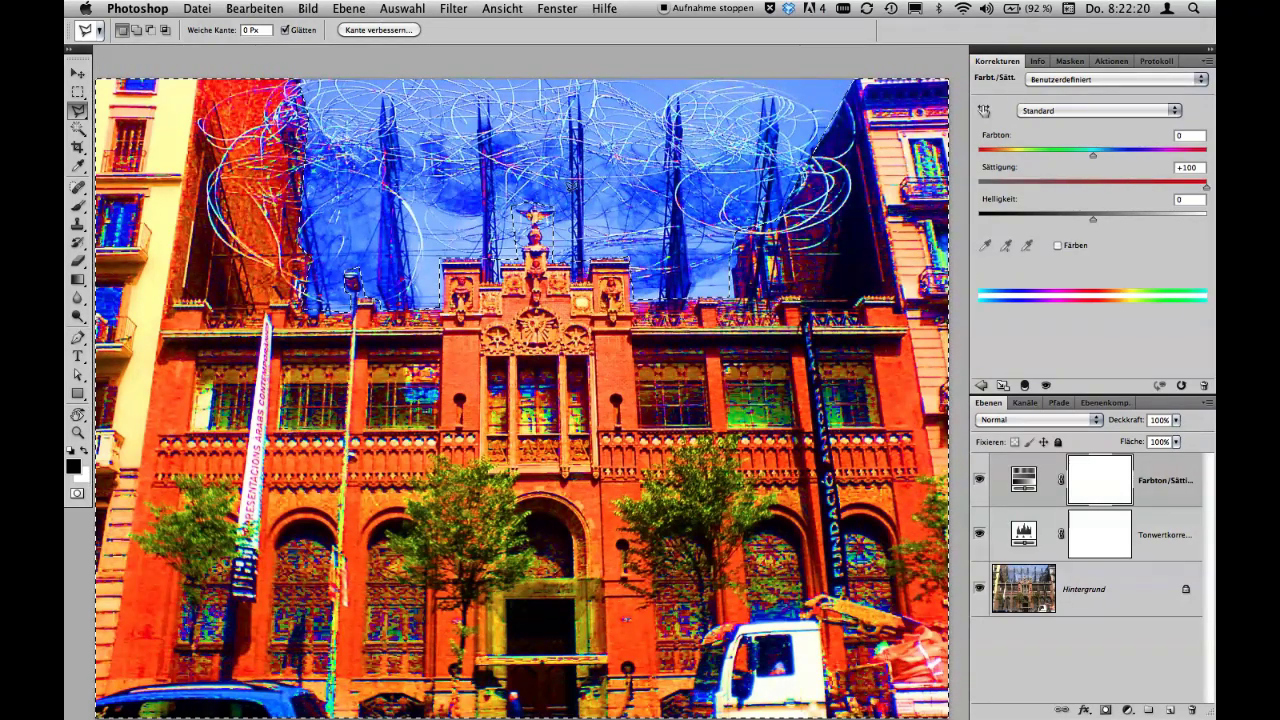
scroll(570, 185, down, 2)
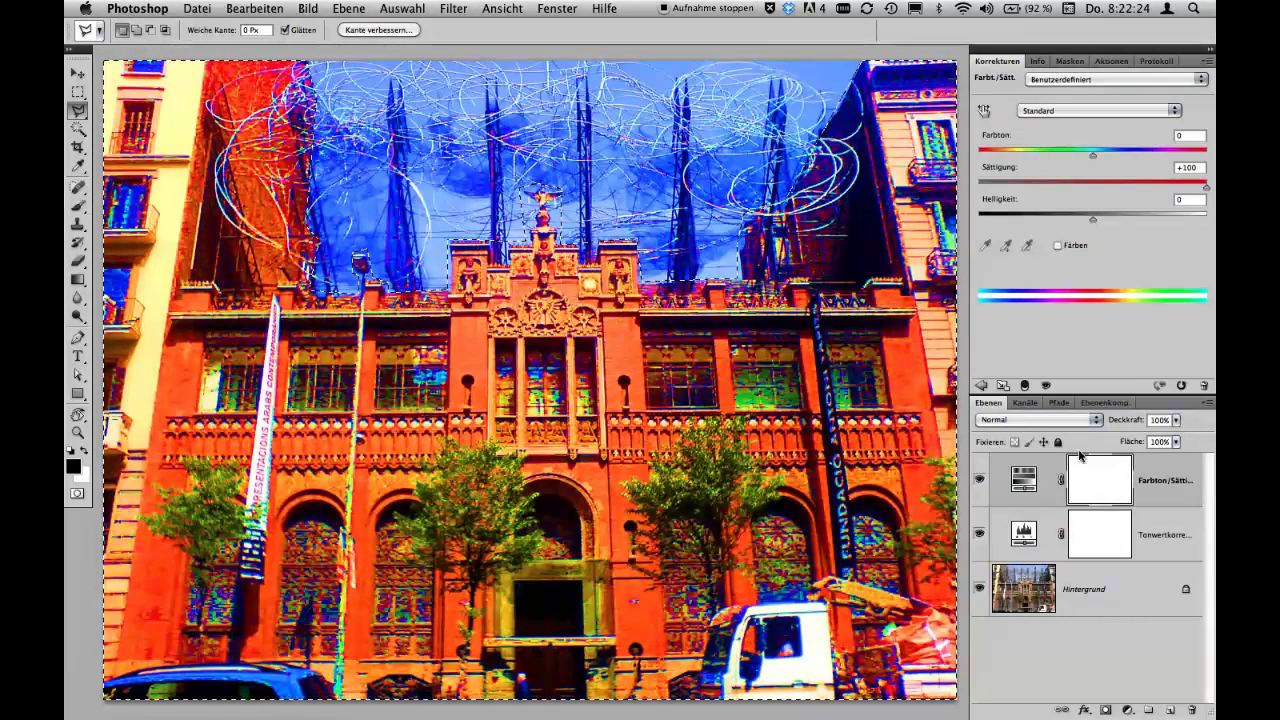
Fill the inverted non-sky area of the mask with Black using Edit > Fill.
click(272, 8)
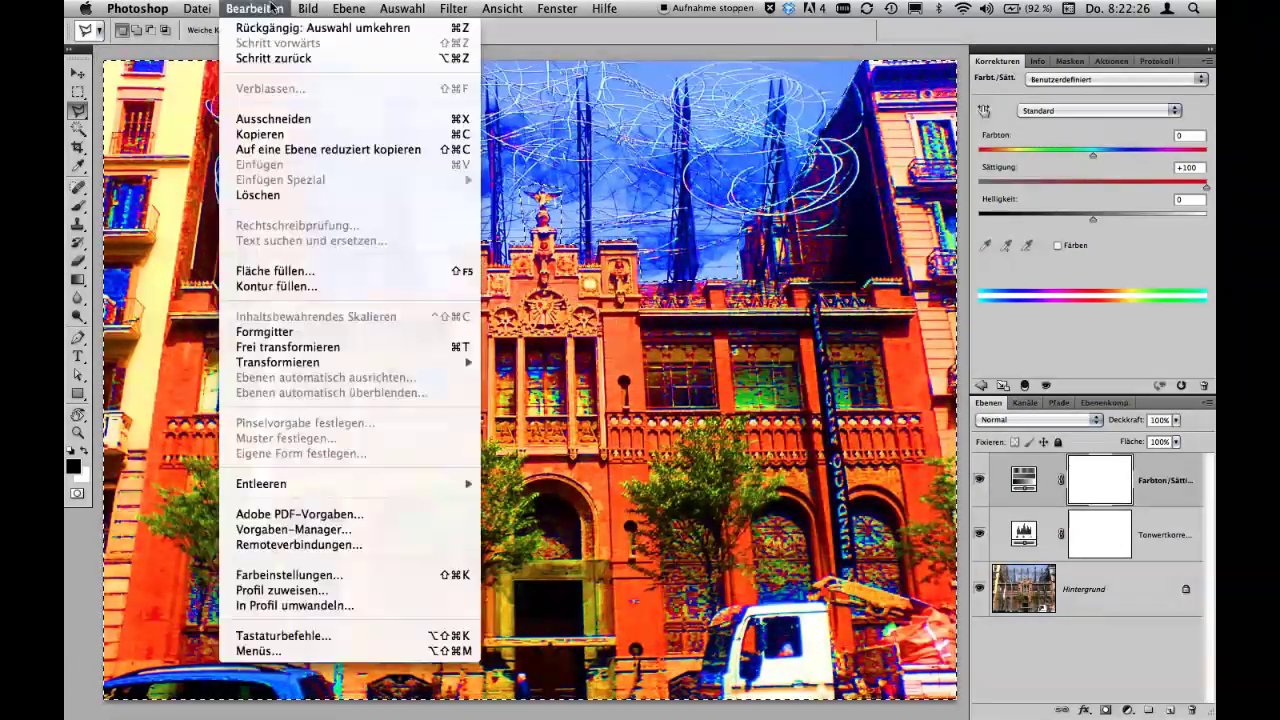
click(293, 267)
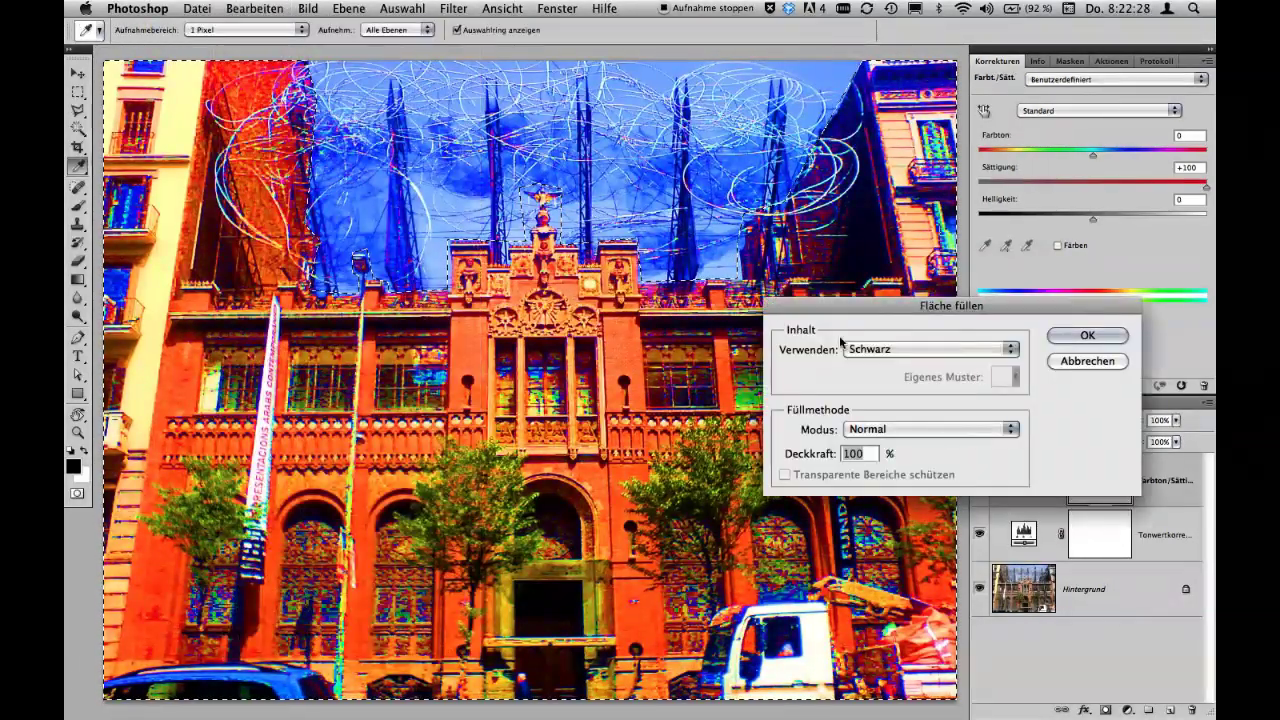
click(1087, 337)
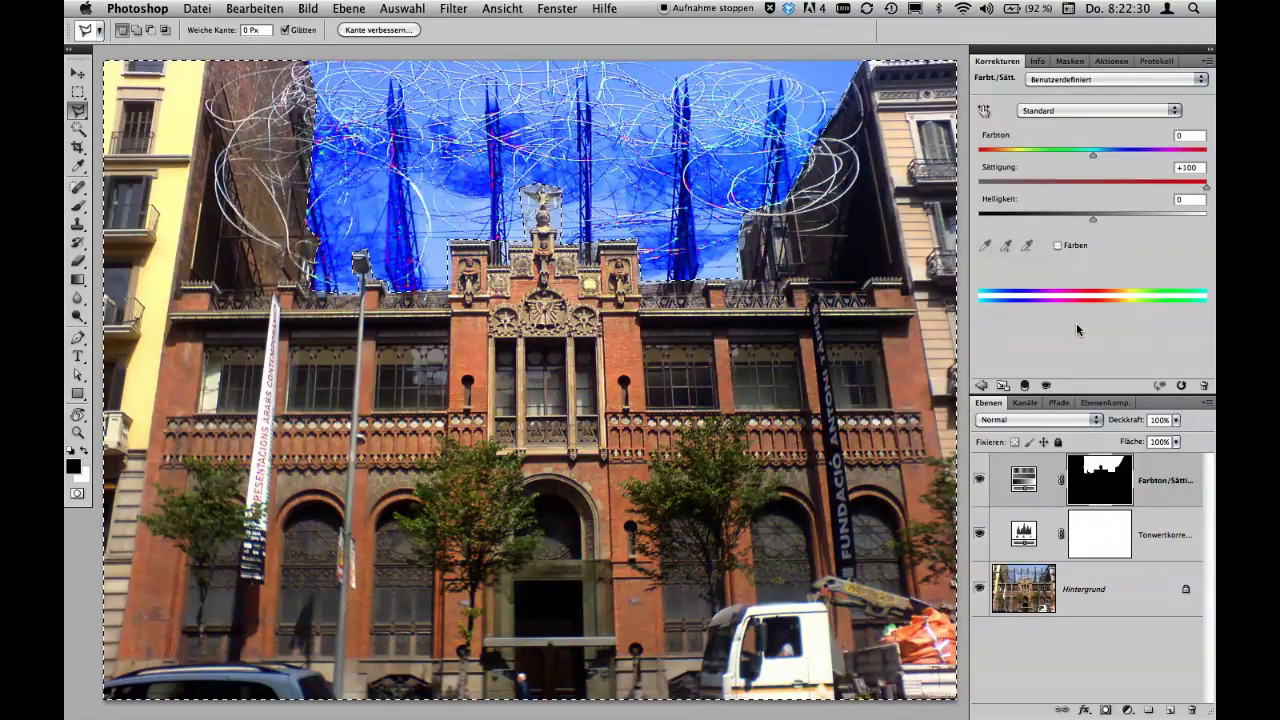
key(l)
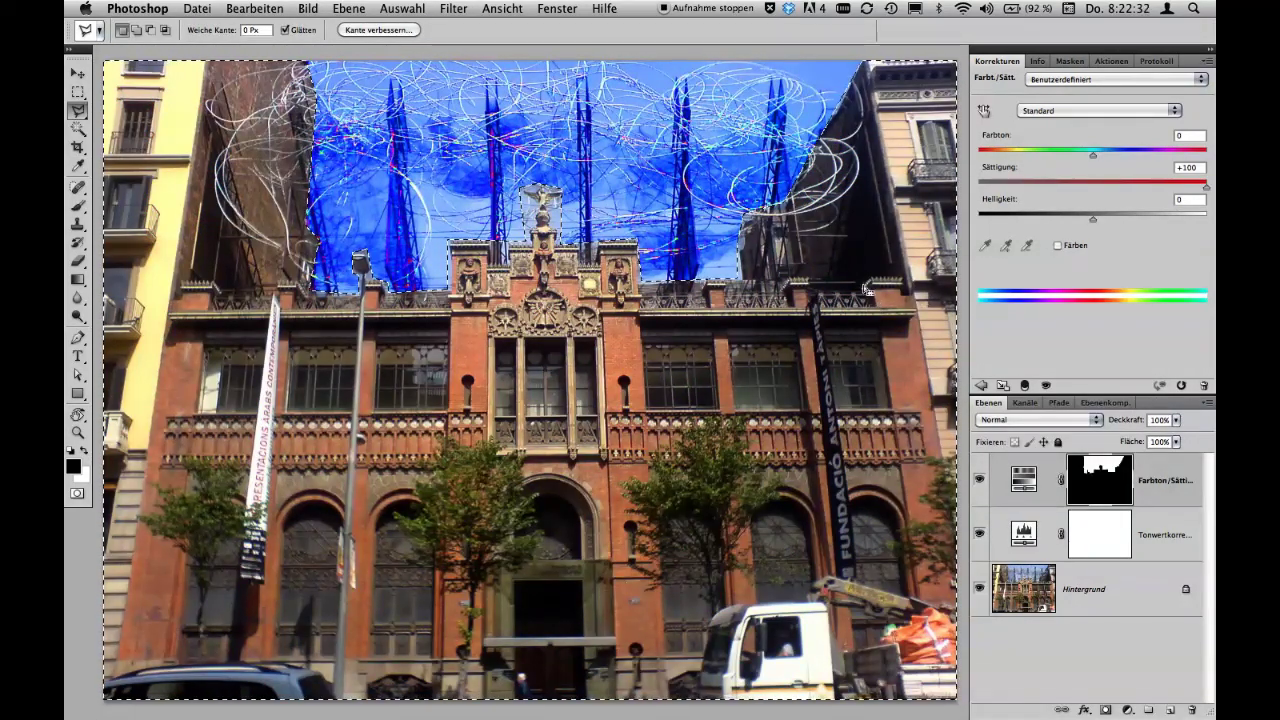
drag(851, 268, 840, 271)
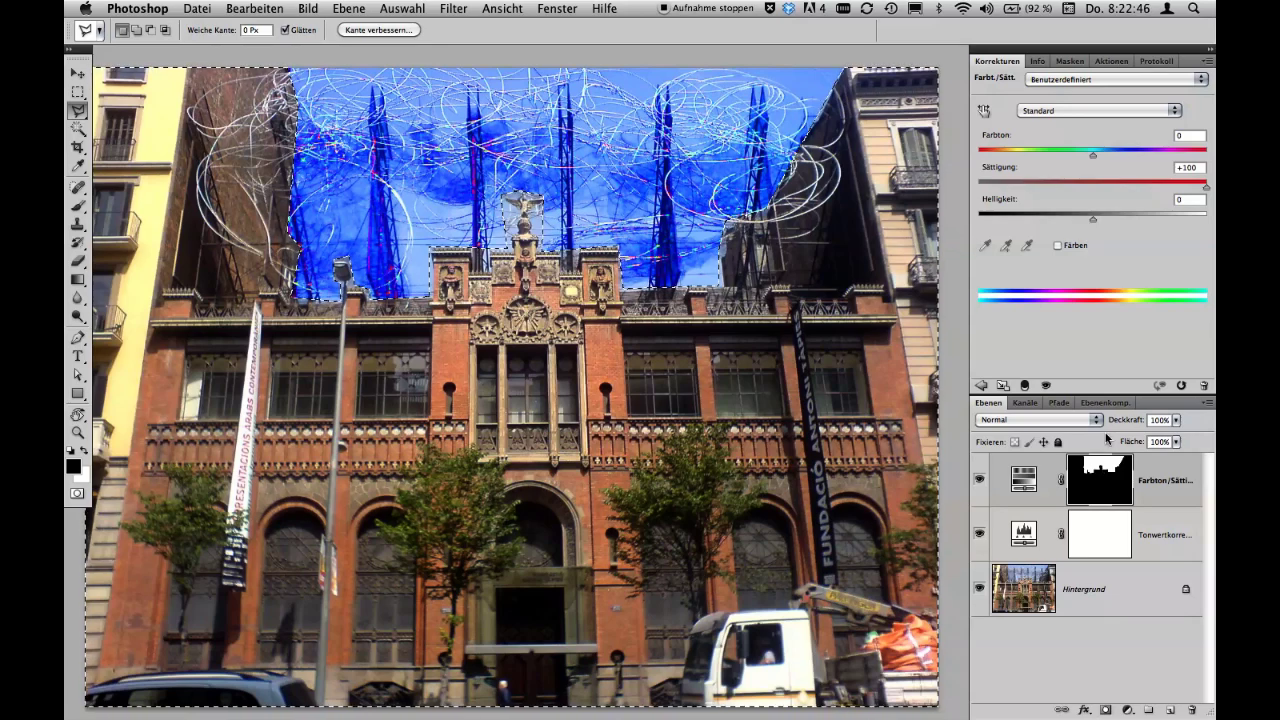
drag(840, 288, 860, 268)
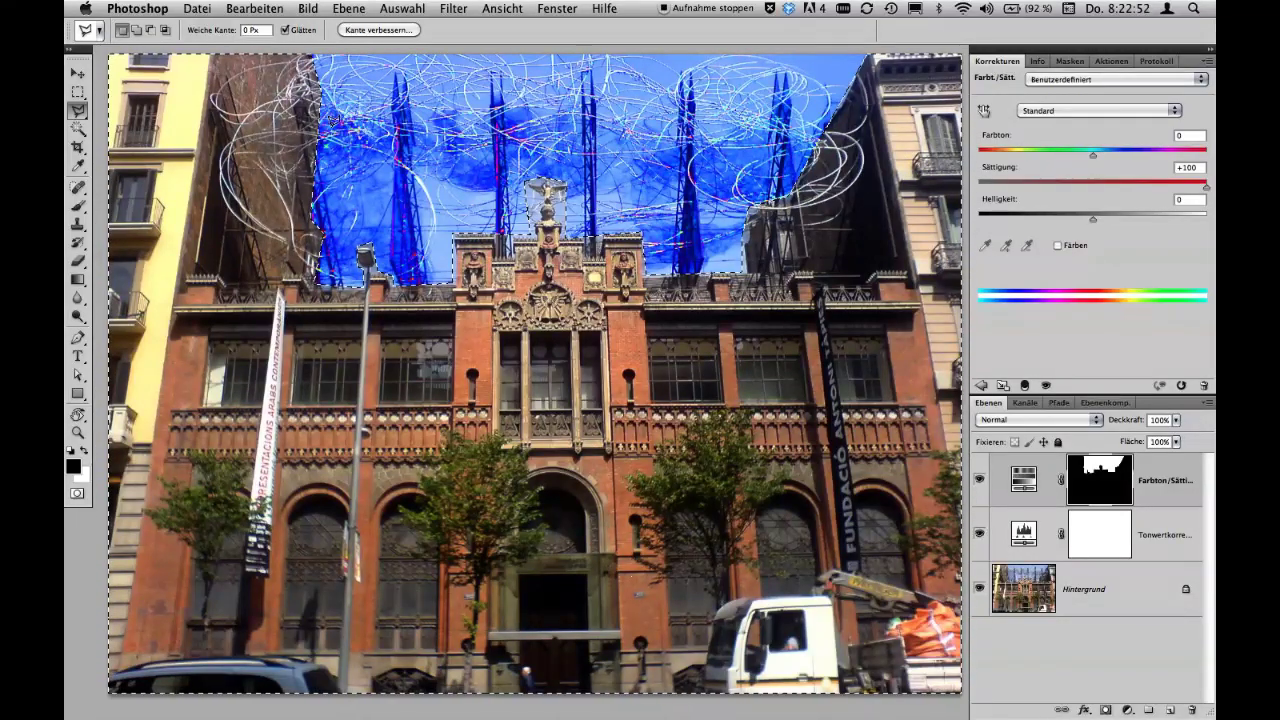
alt+click(1106, 480)
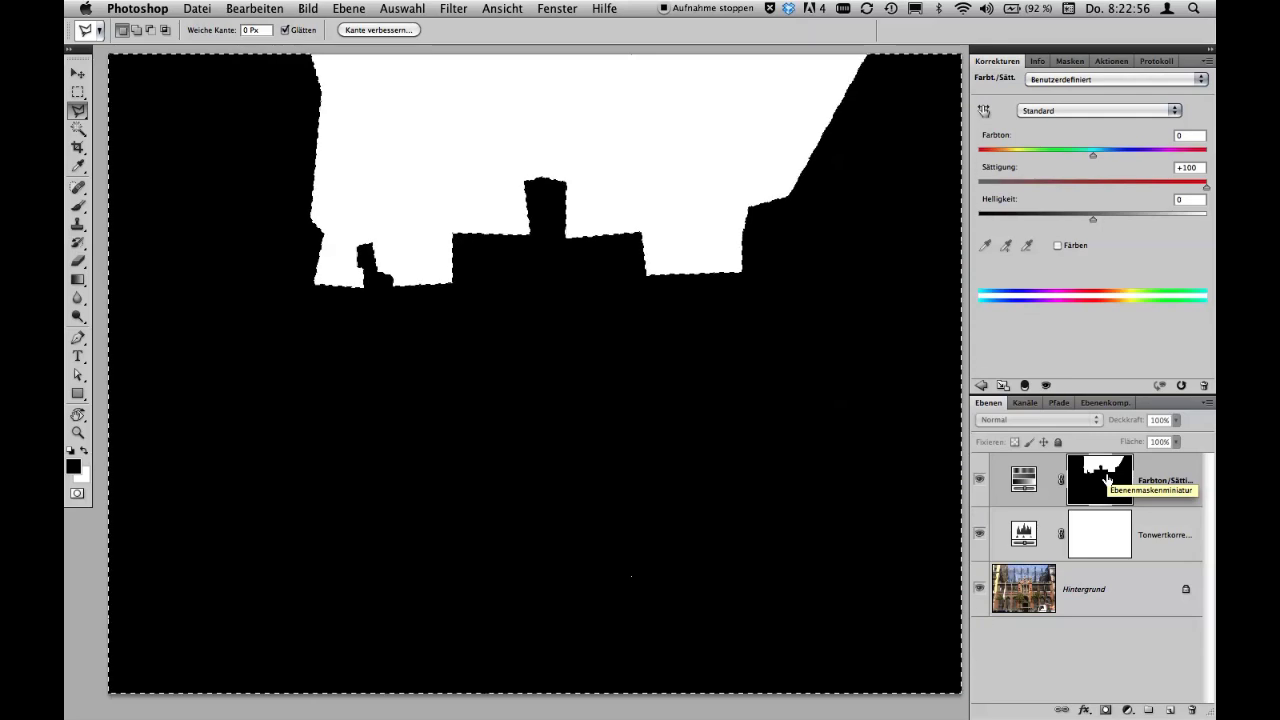
alt+click(1106, 480)
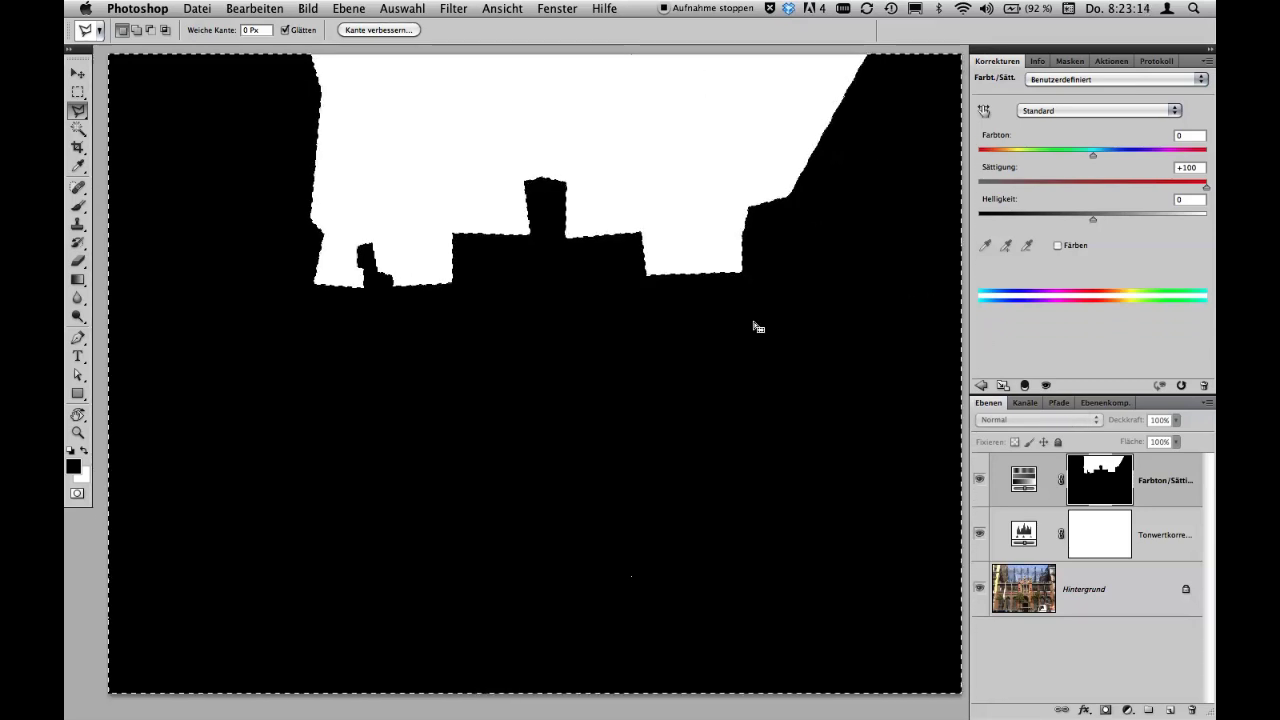
alt+click(1101, 478)
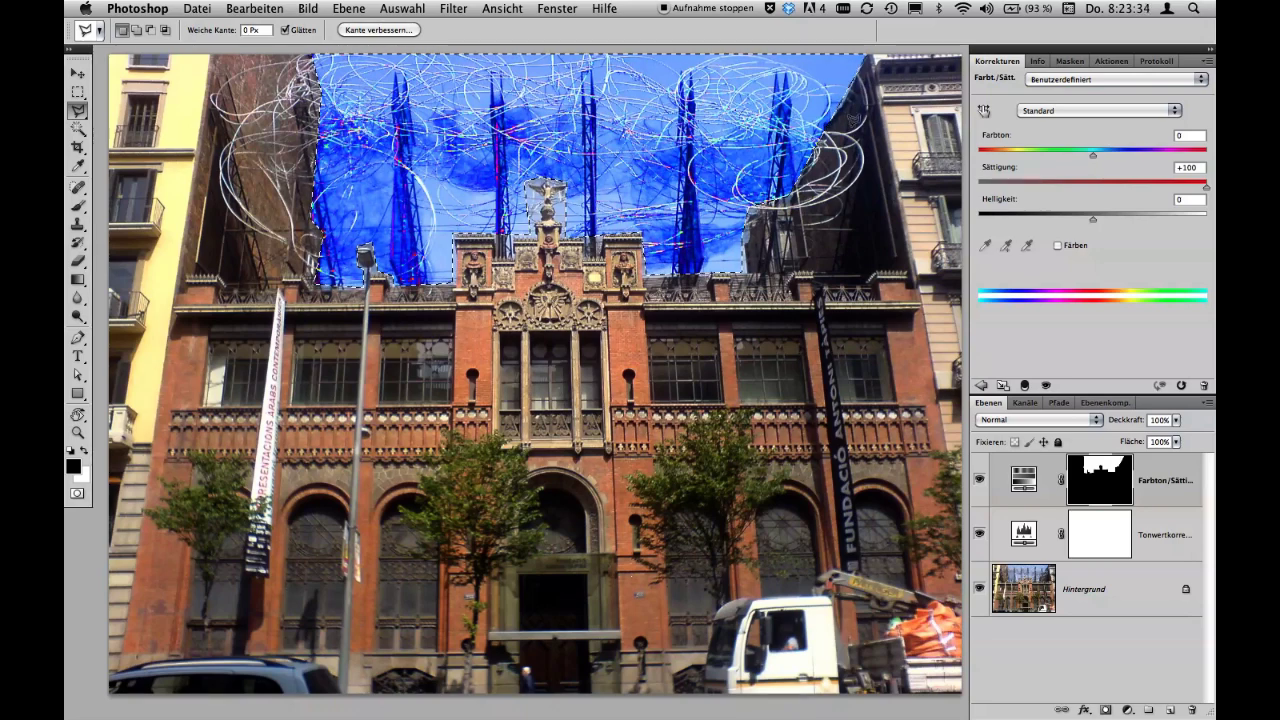
Drag a gradient on the mask from the image top down into the sky, then pan over the facade.
click(76, 281)
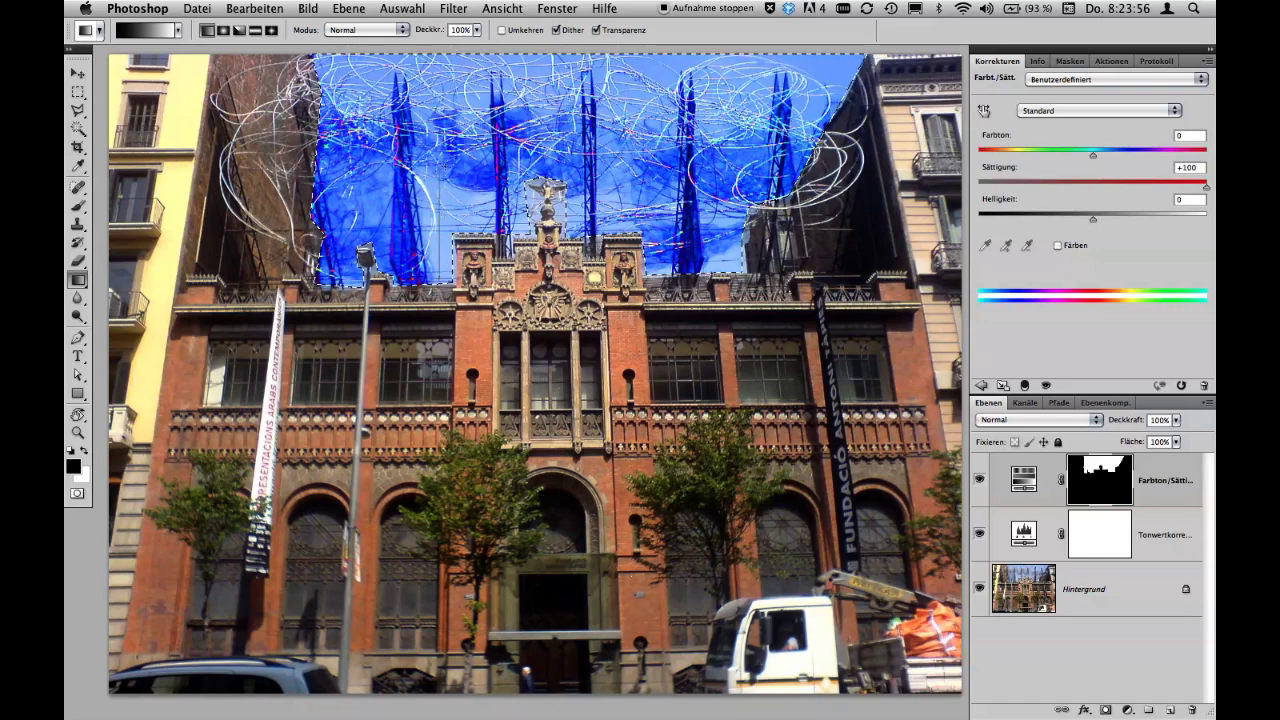
drag(439, 250, 434, 405)
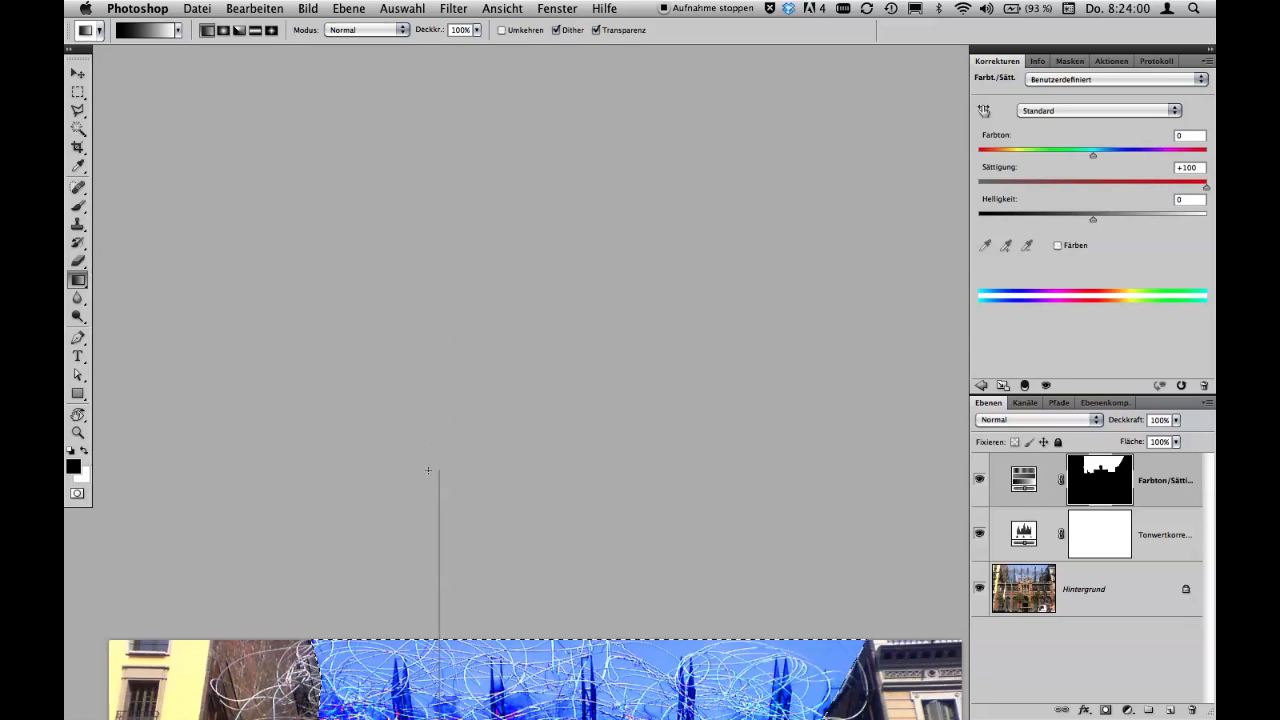
drag(434, 405, 440, 645)
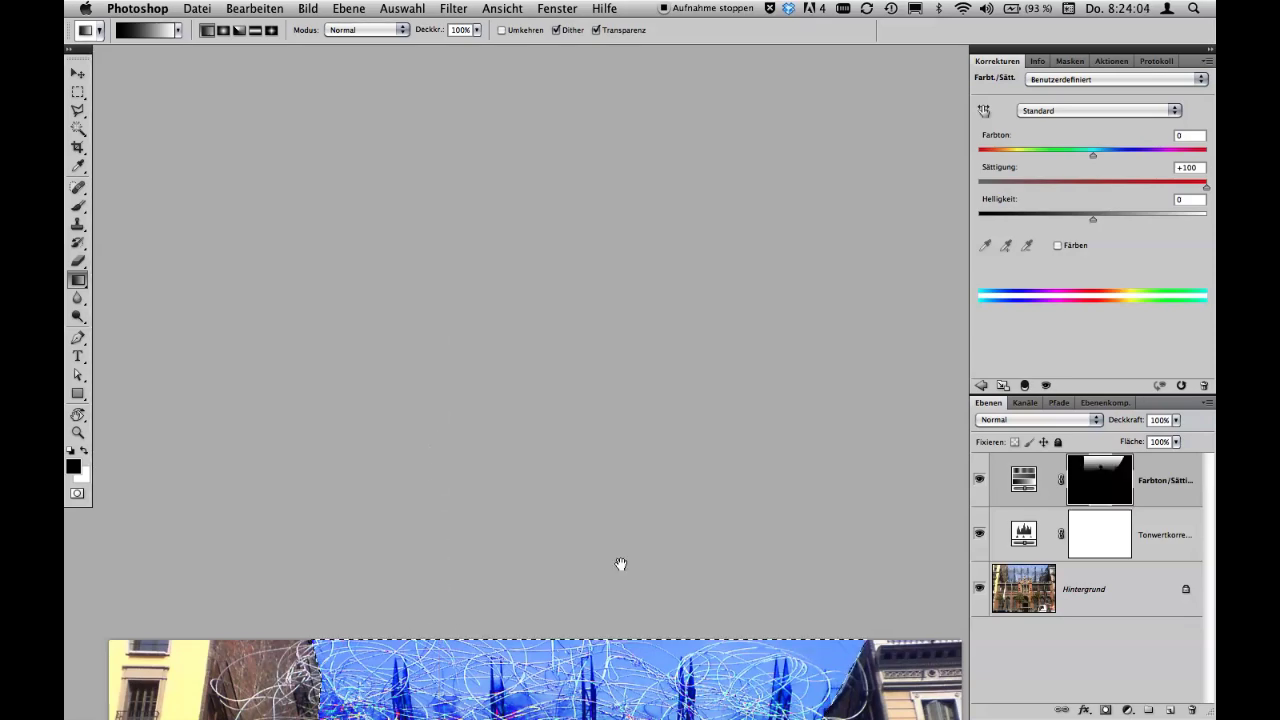
mouse_move(621, 564)
mouse_down()
mouse_move(646, 363)
mouse_move(594, 168)
mouse_up()
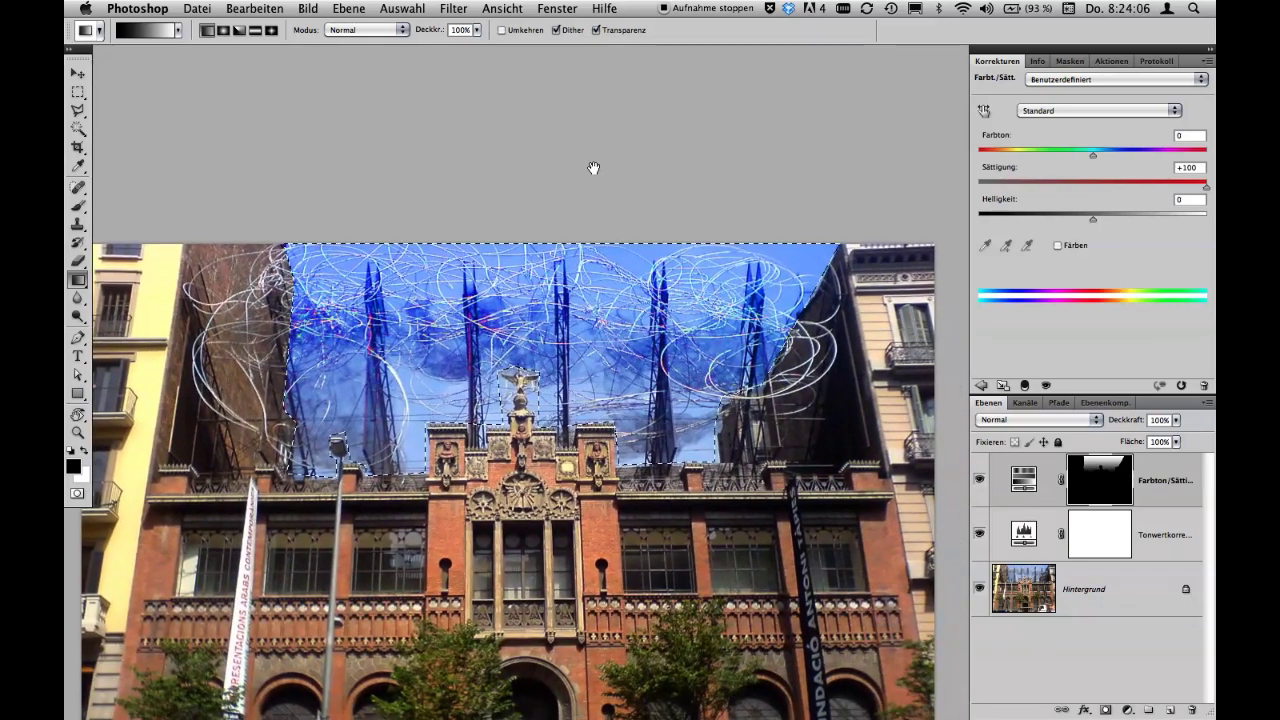
drag(658, 380, 651, 332)
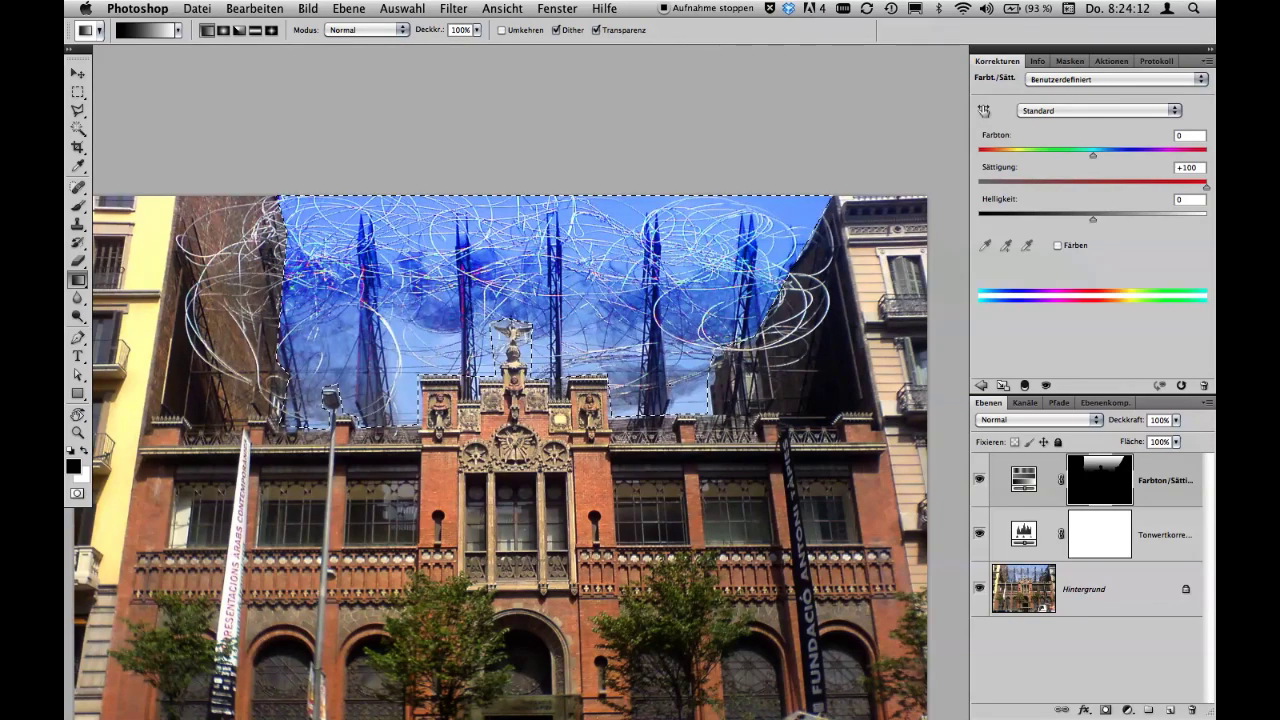
drag(641, 404, 634, 322)
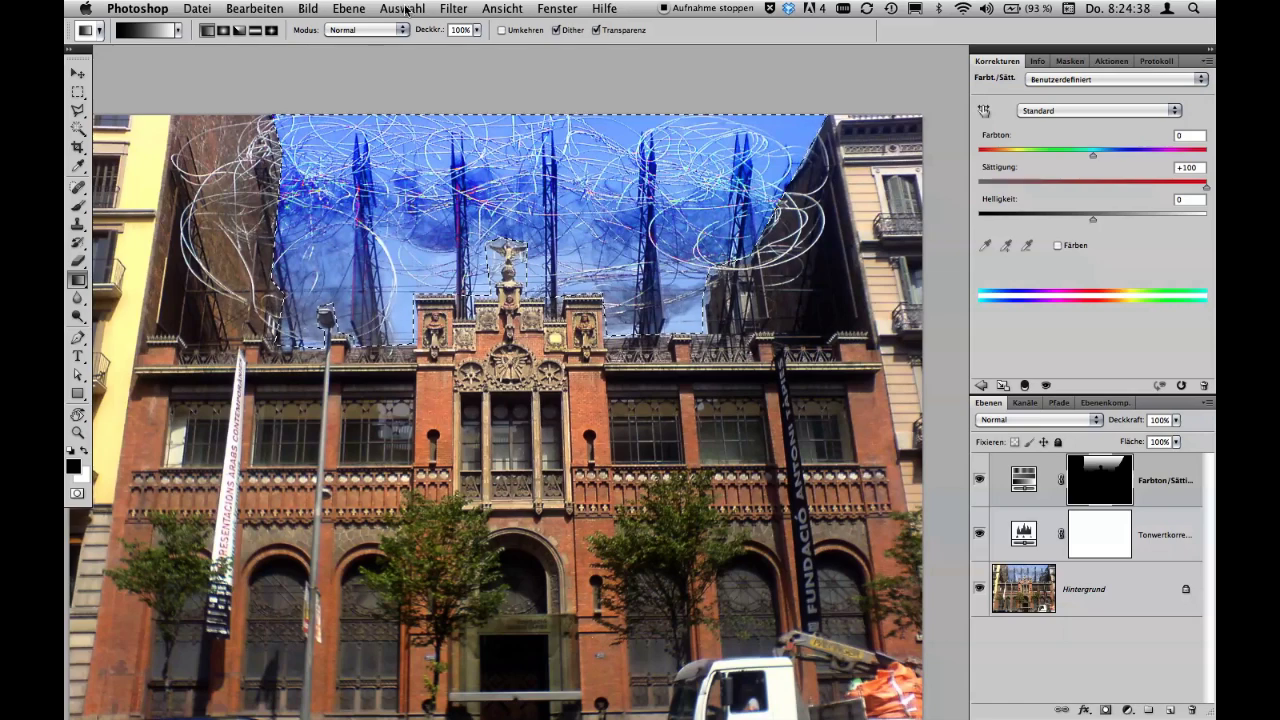
Save the sky selection as a new channel named 'Himmel', then deselect.
click(406, 9)
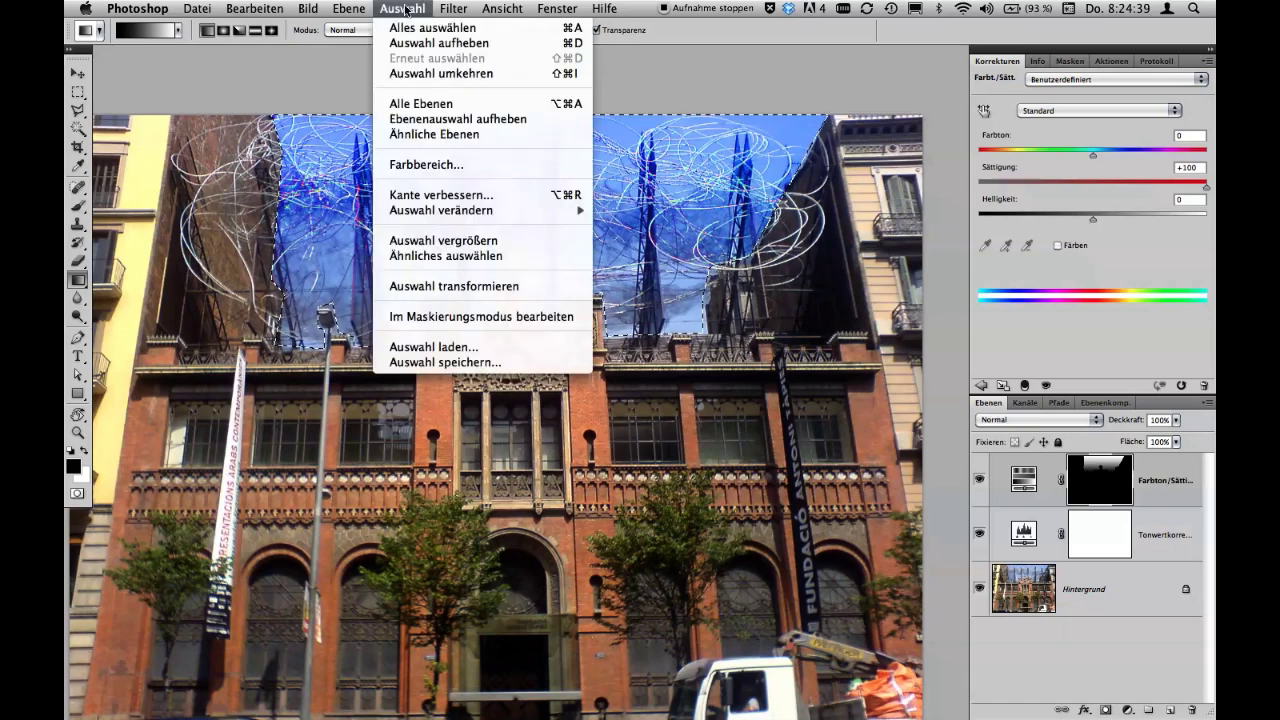
click(451, 362)
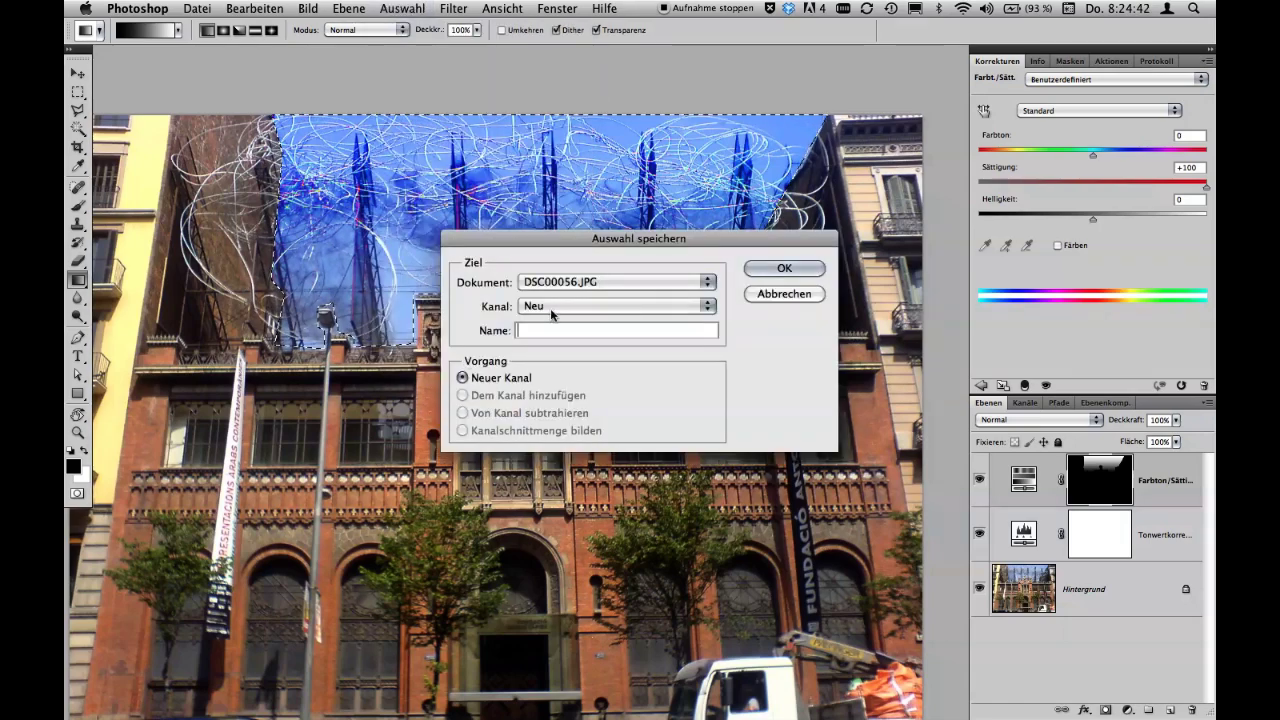
text(H)
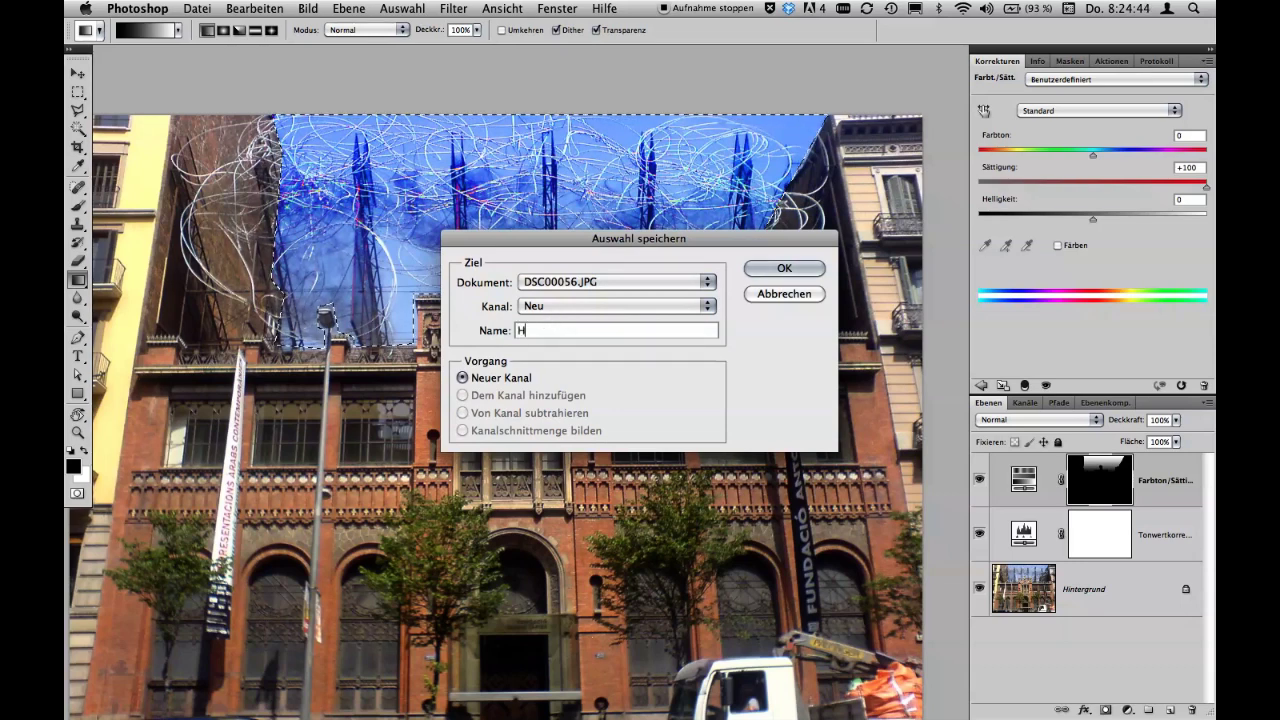
text(immel)
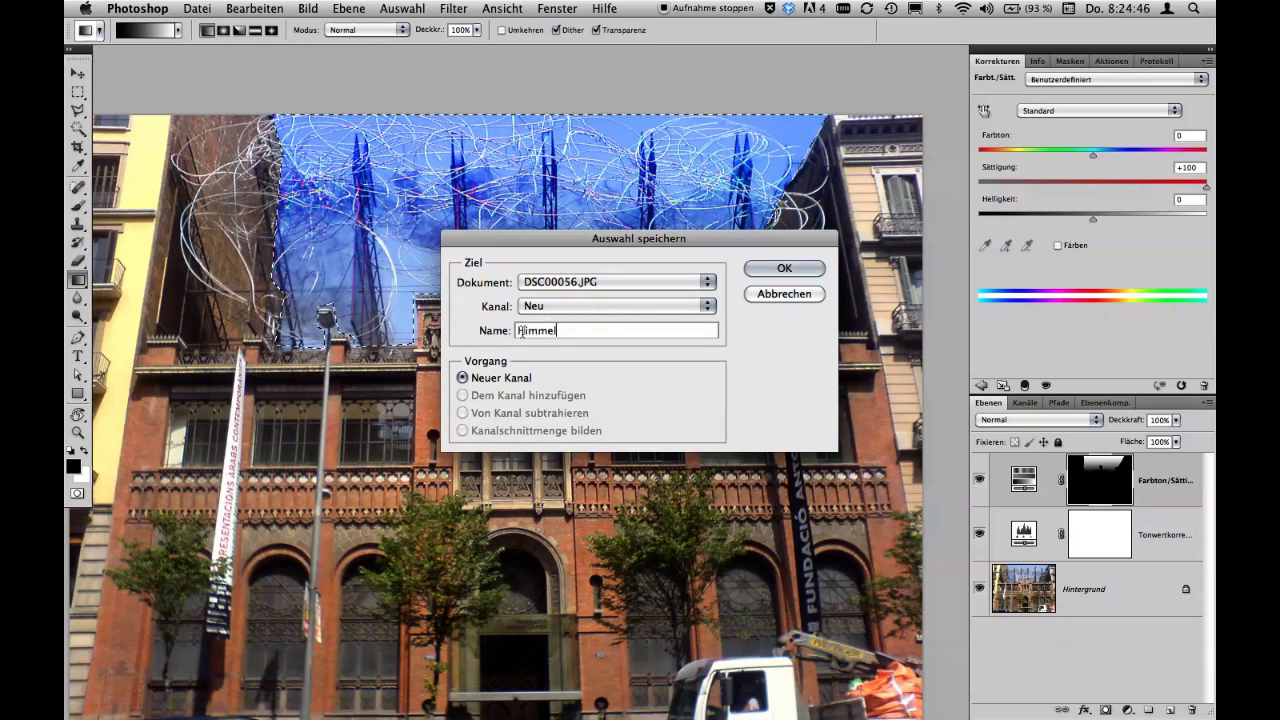
click(784, 268)
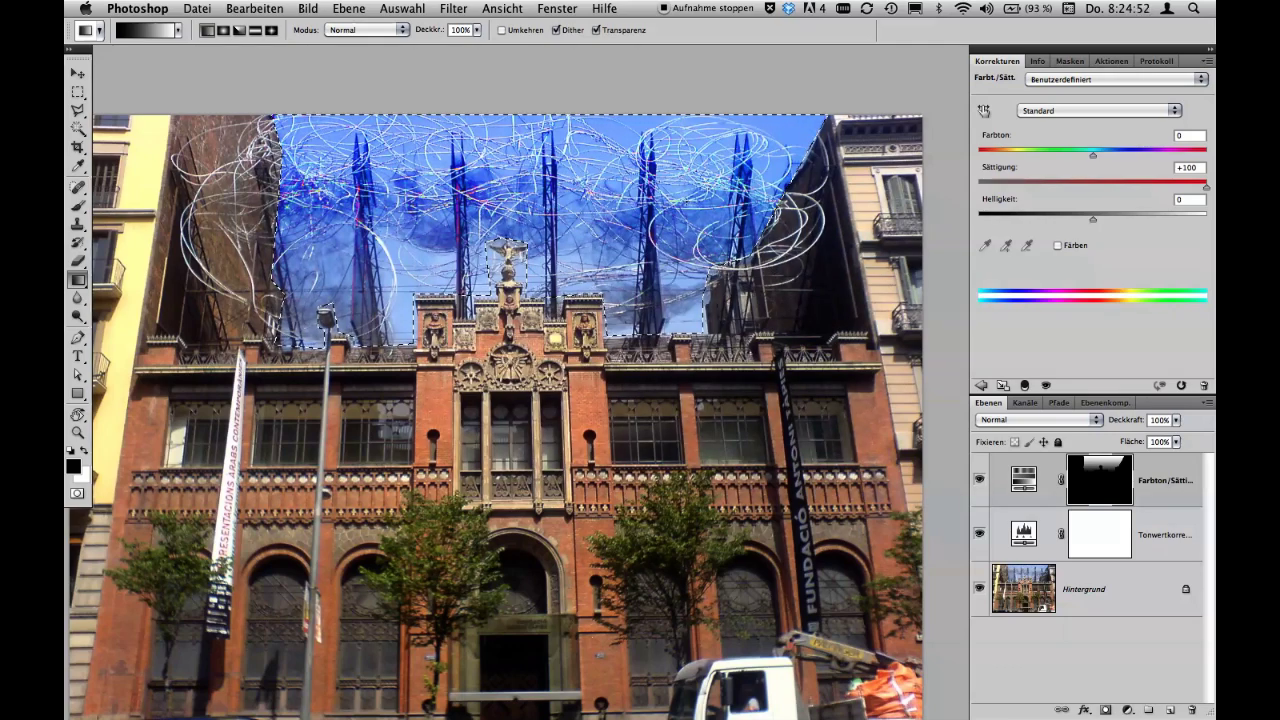
key(ctrl+d)
drag(682, 240, 656, 215)
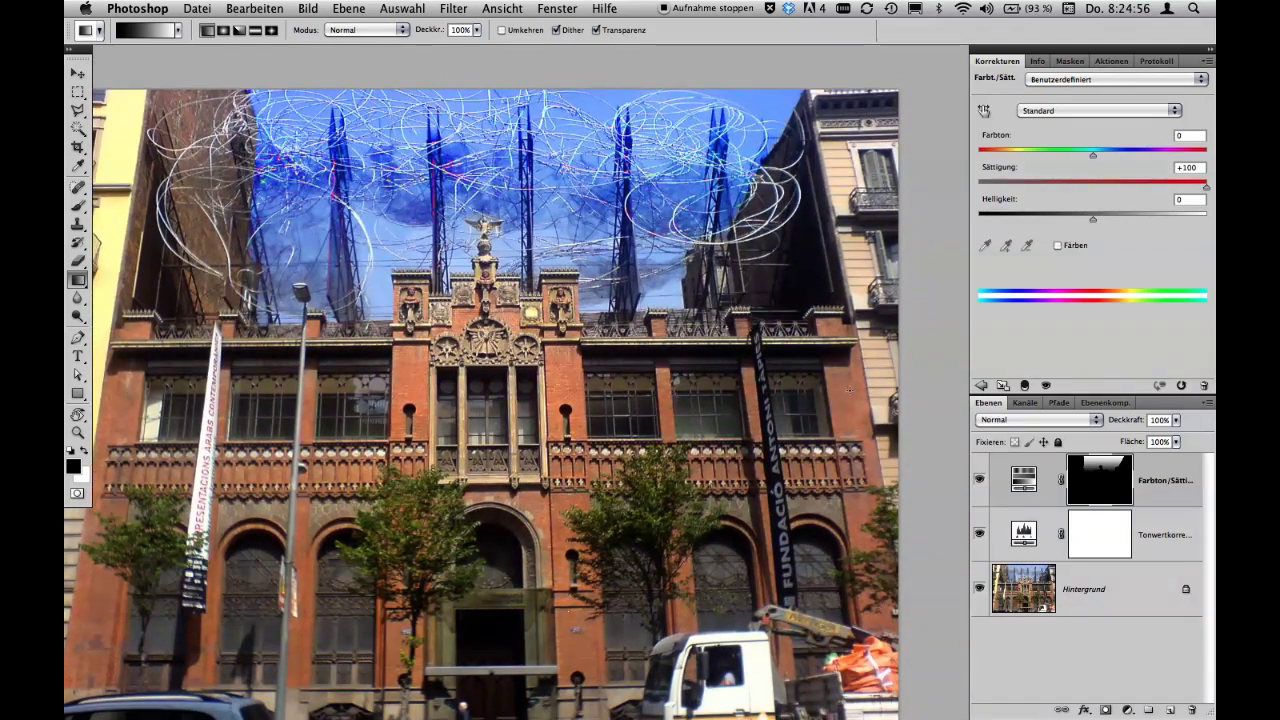
Fit the photo on screen and load the Hue/Saturation mask as a selection.
key(ctrl+0)
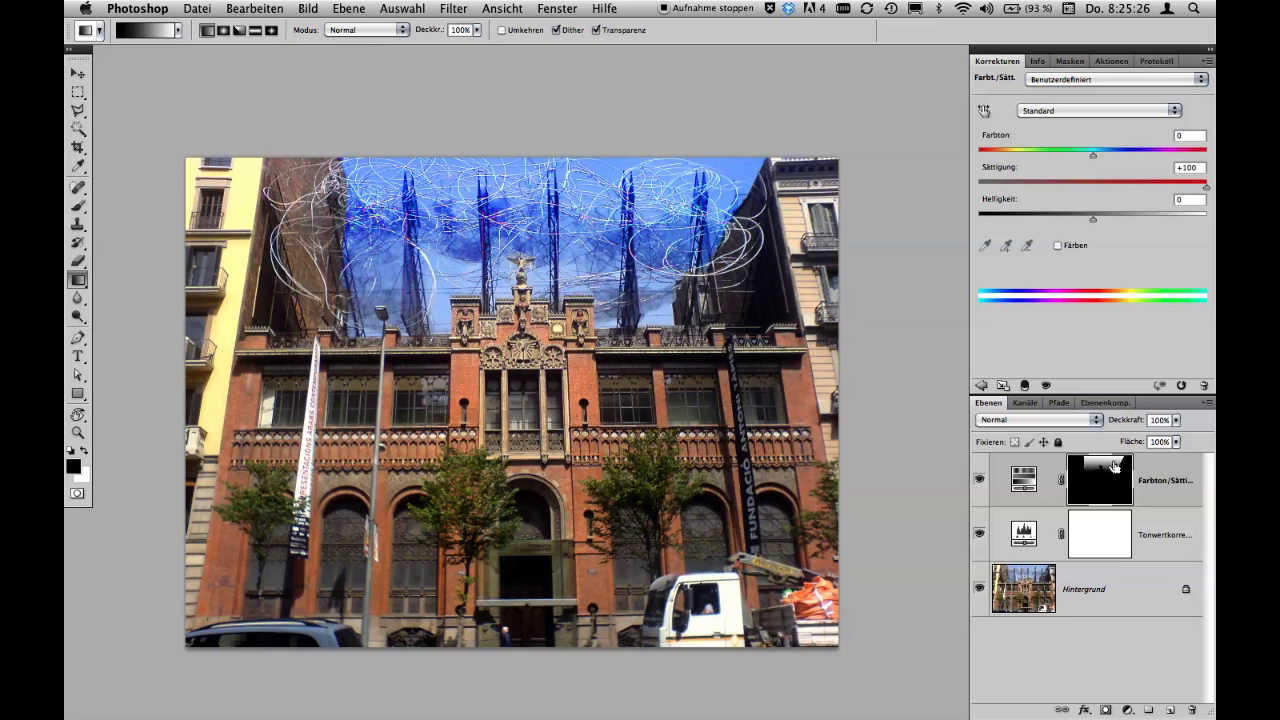
super+click(1113, 466)
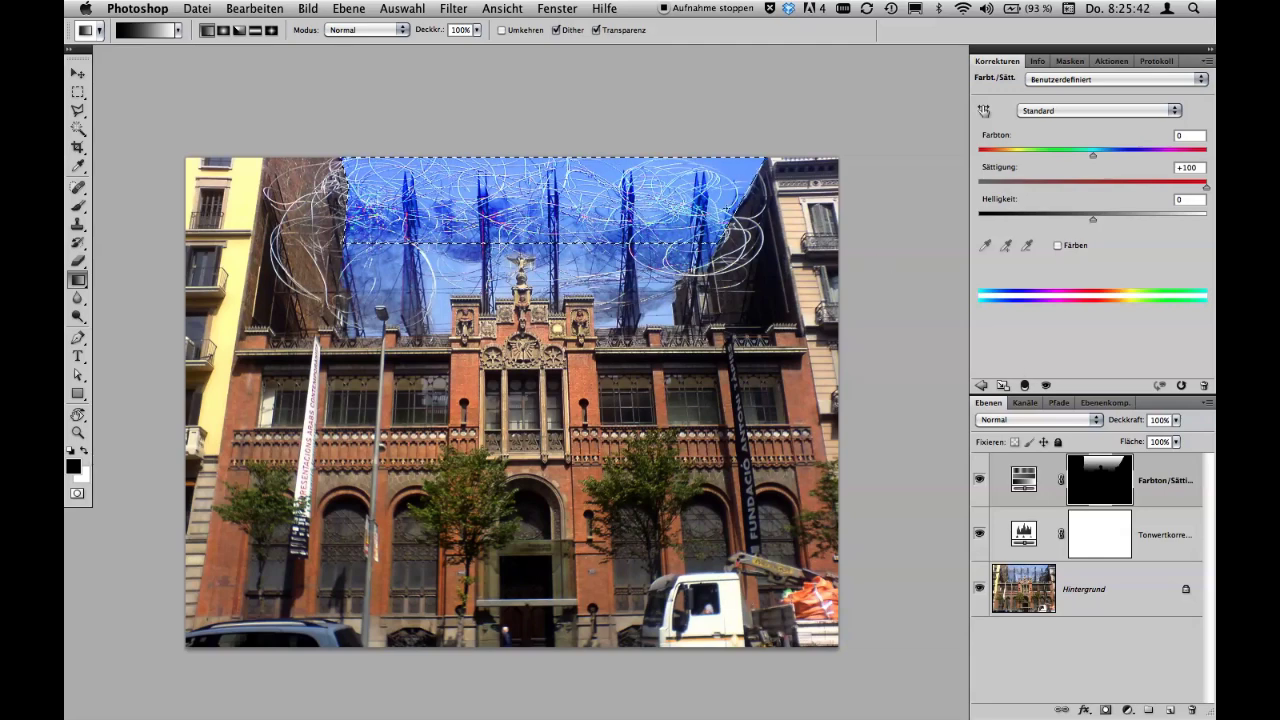
Deselect, then load the 'Himmel' channel via Select > Load Selection.
key(ctrl+d)
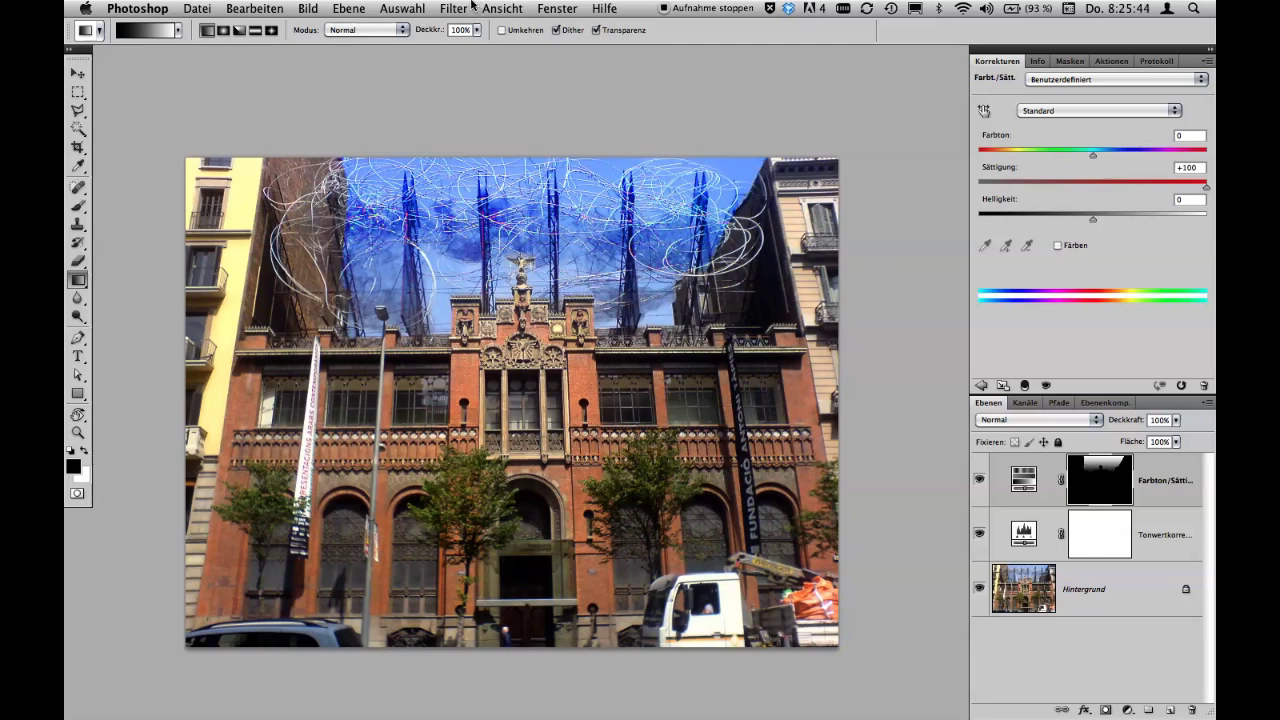
click(406, 8)
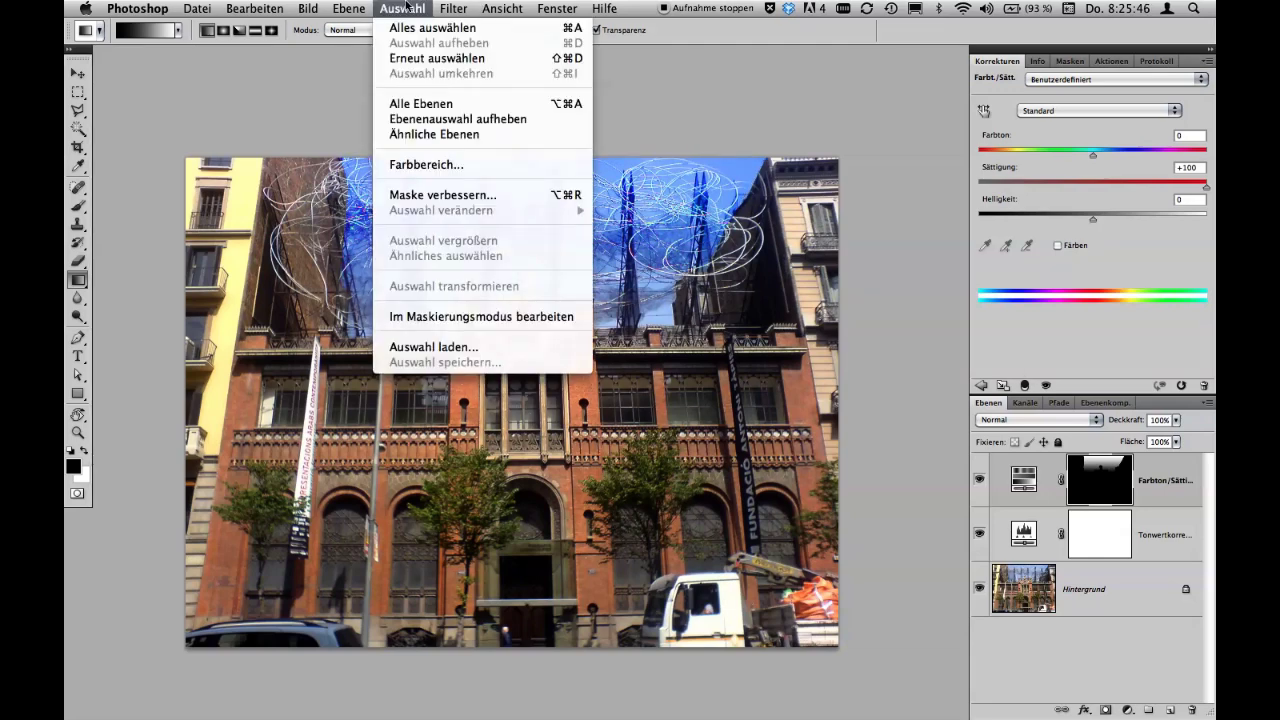
click(470, 118)
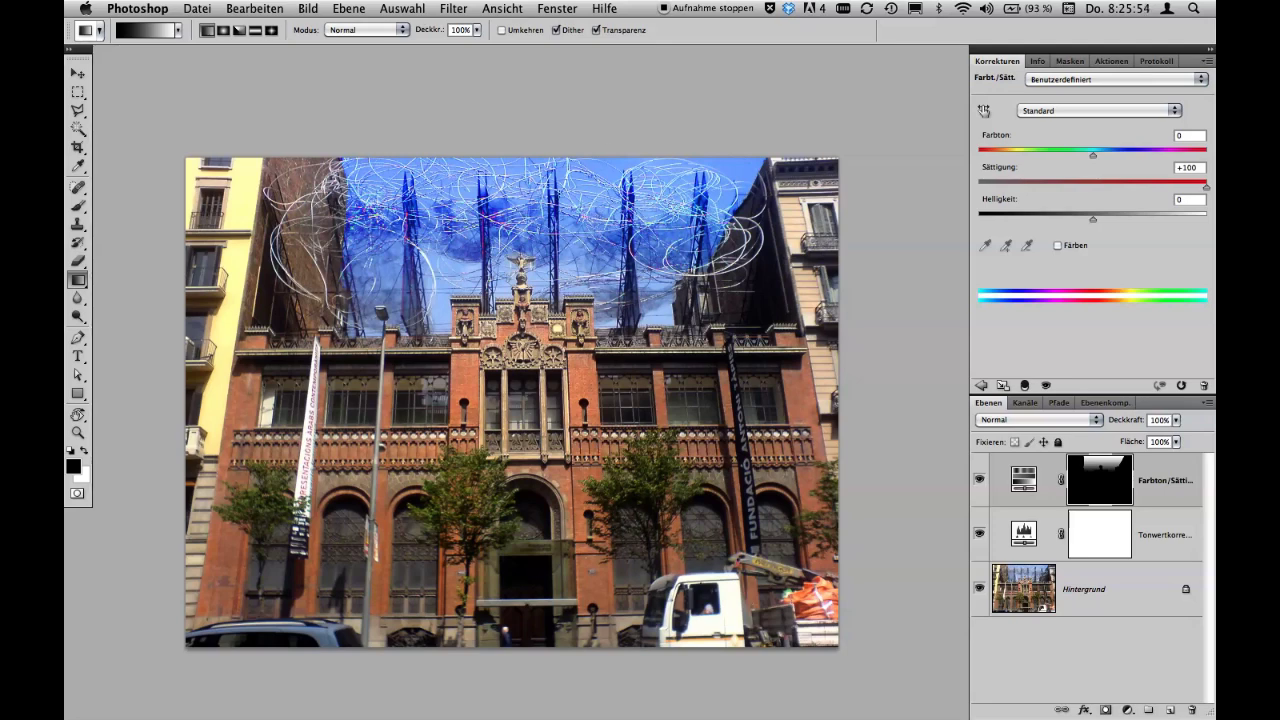
click(402, 8)
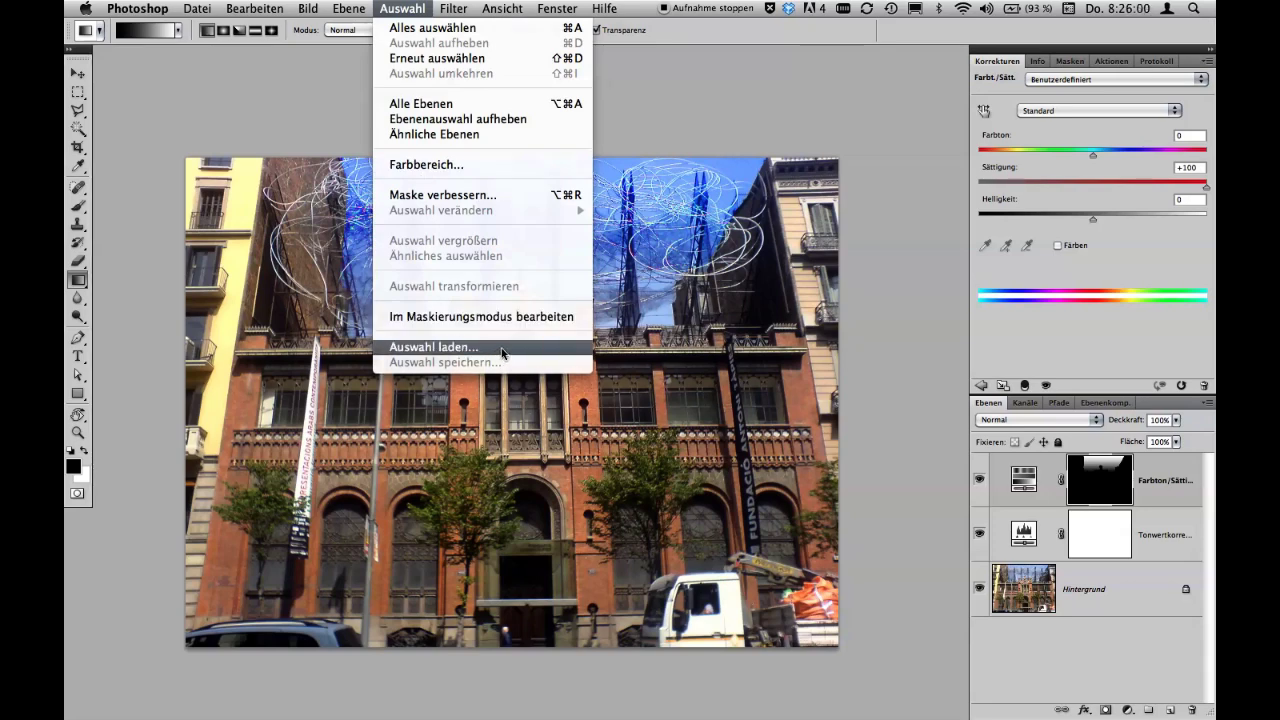
click(503, 349)
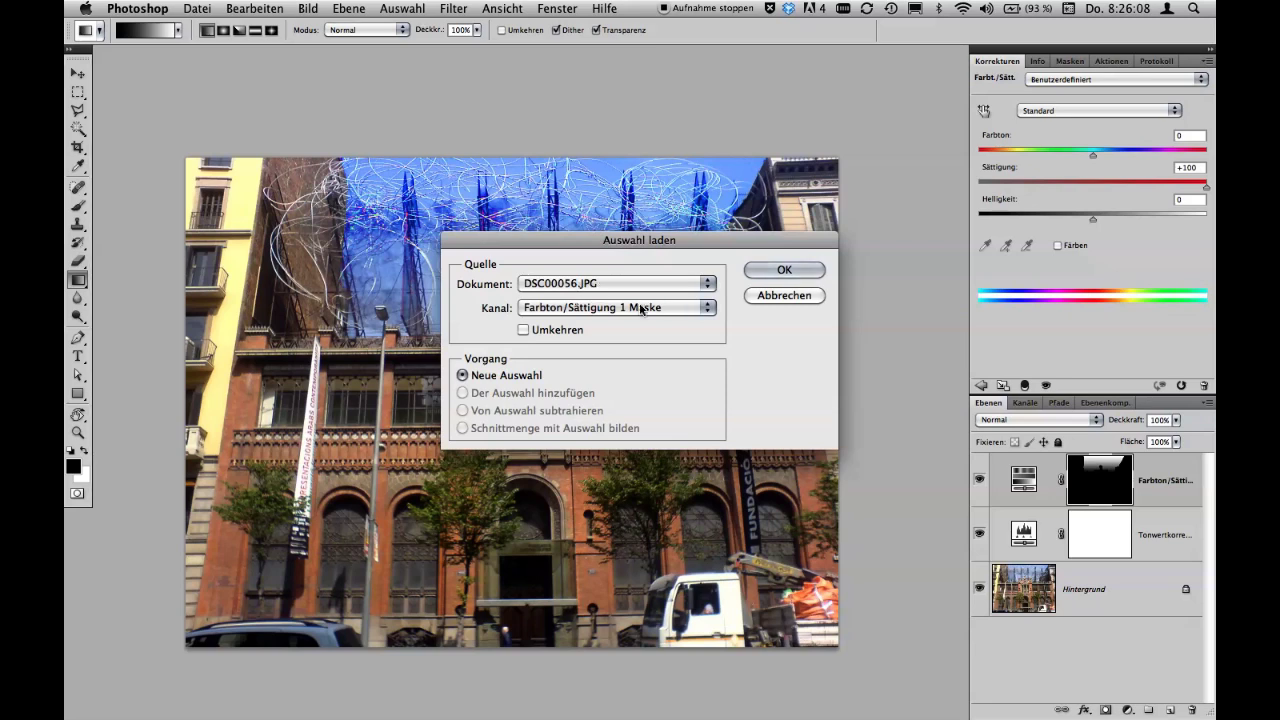
click(578, 310)
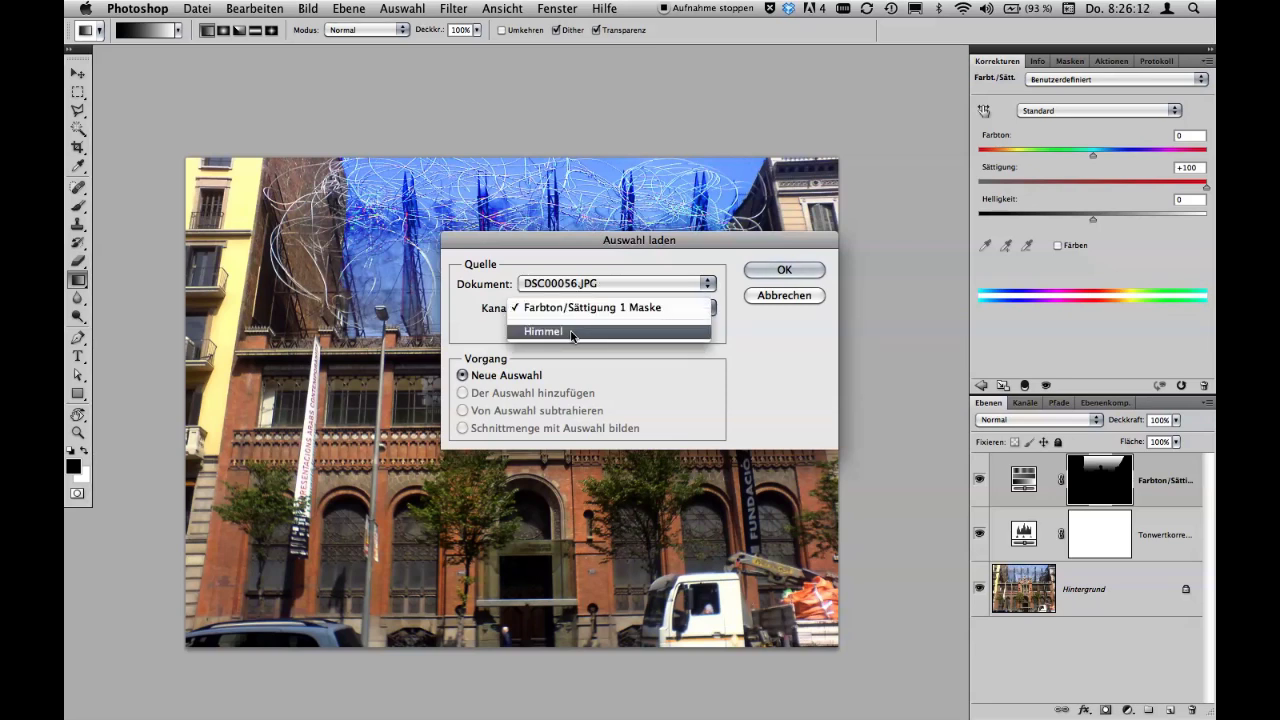
click(572, 332)
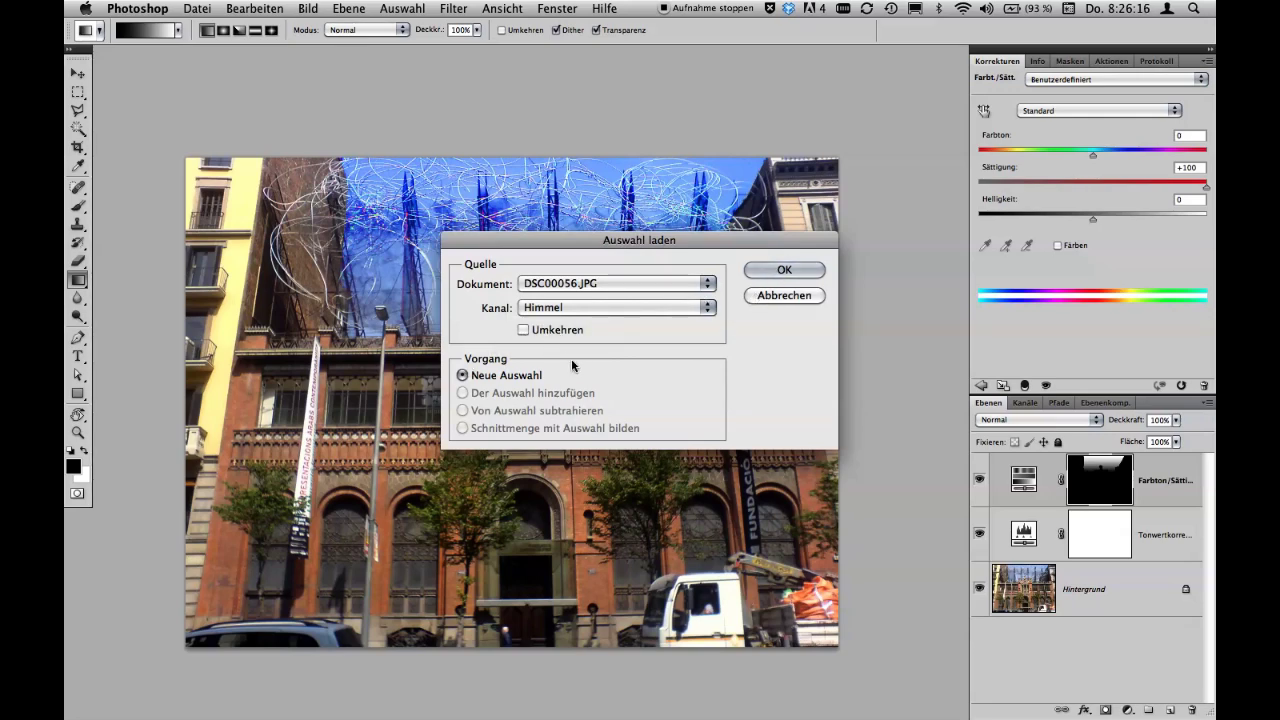
click(784, 270)
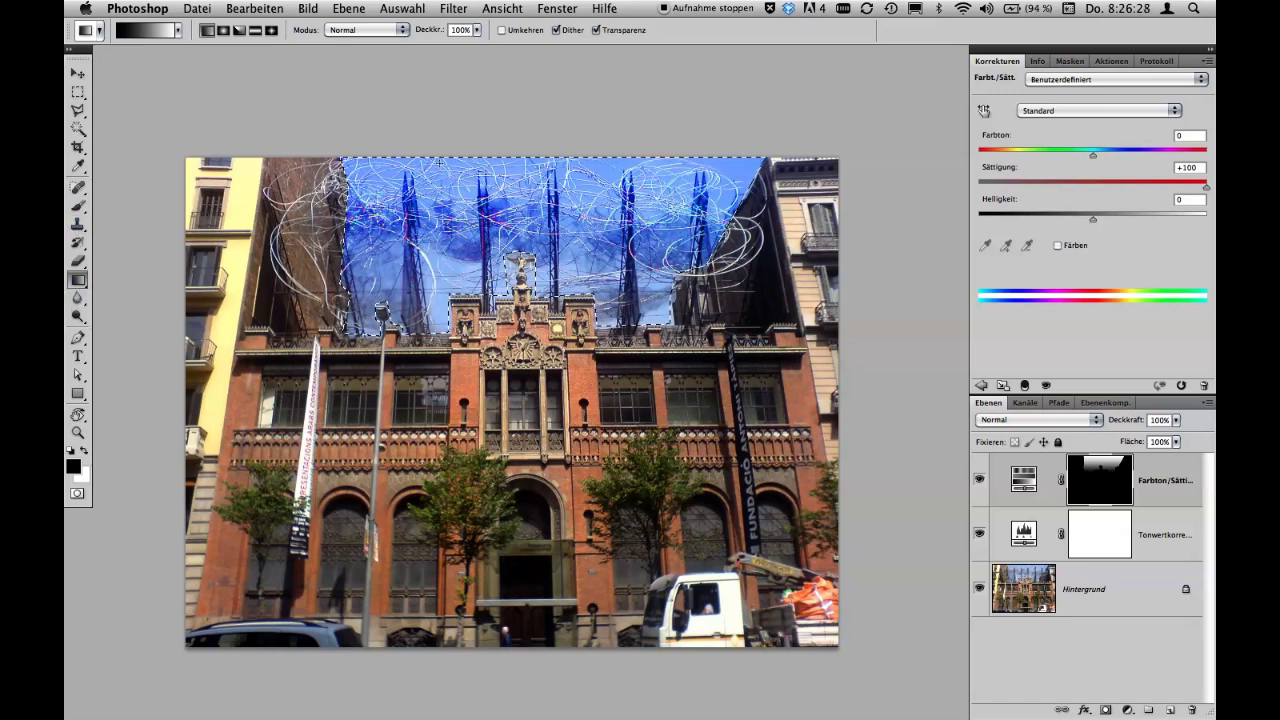
Redraw vertical gradients down through the sky on the mask, clear the selection, and show the Protokoll (History) panel.
drag(441, 268, 441, 308)
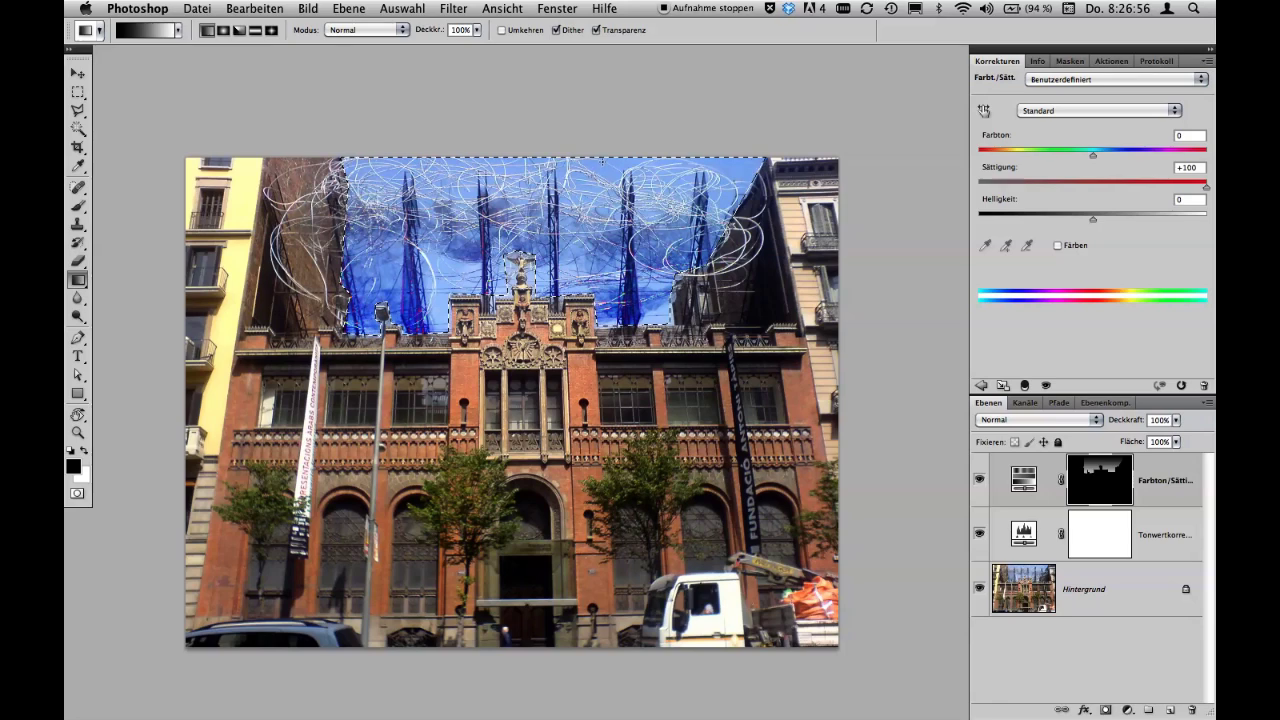
drag(603, 168, 603, 224)
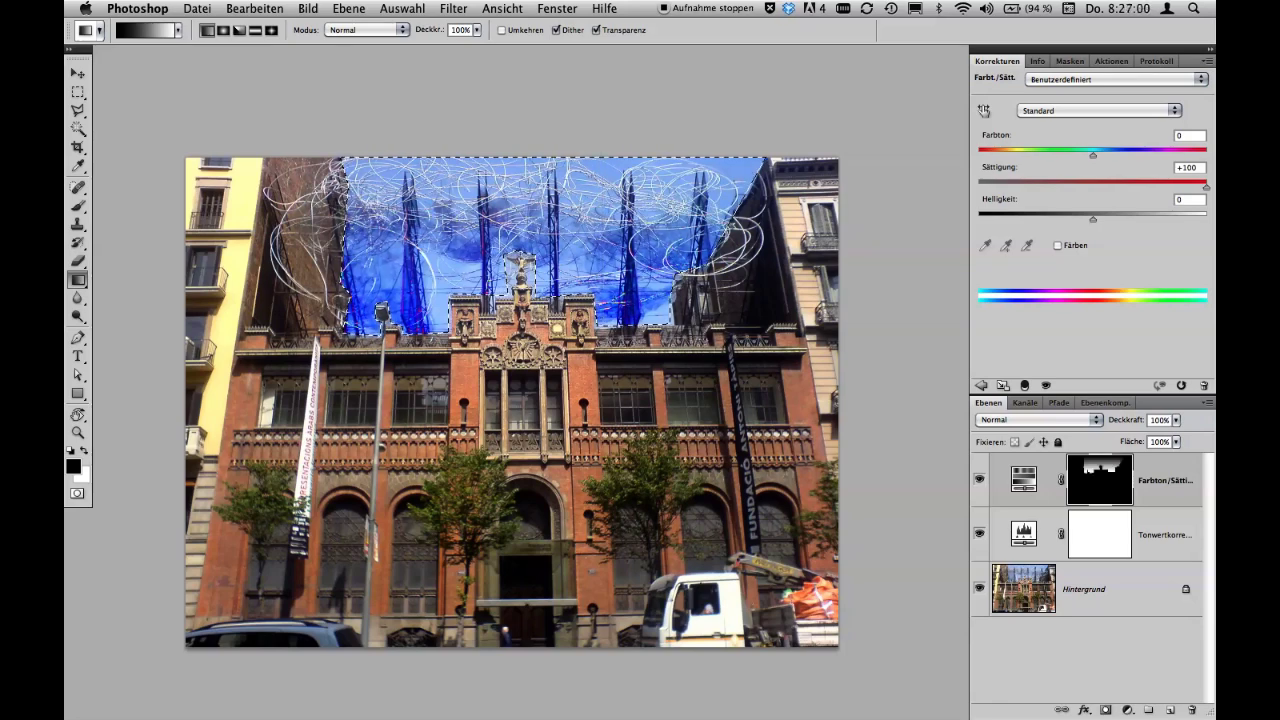
key(ctrl+d)
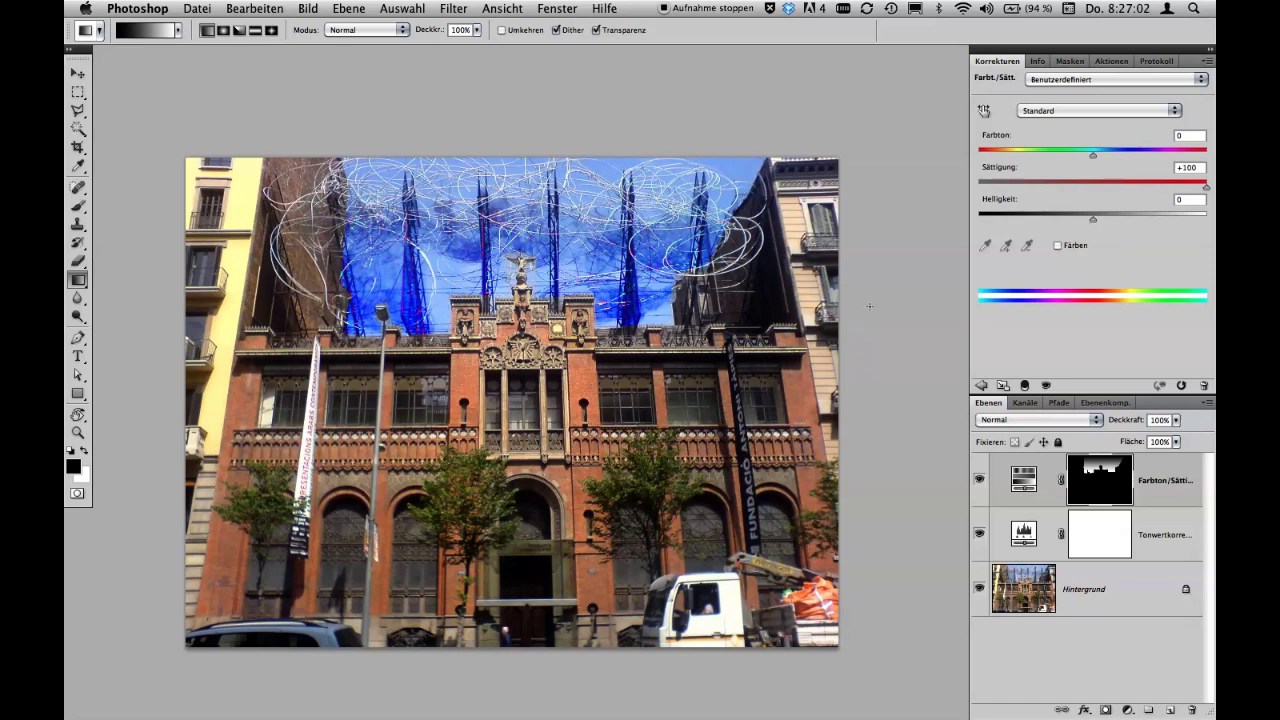
click(1156, 61)
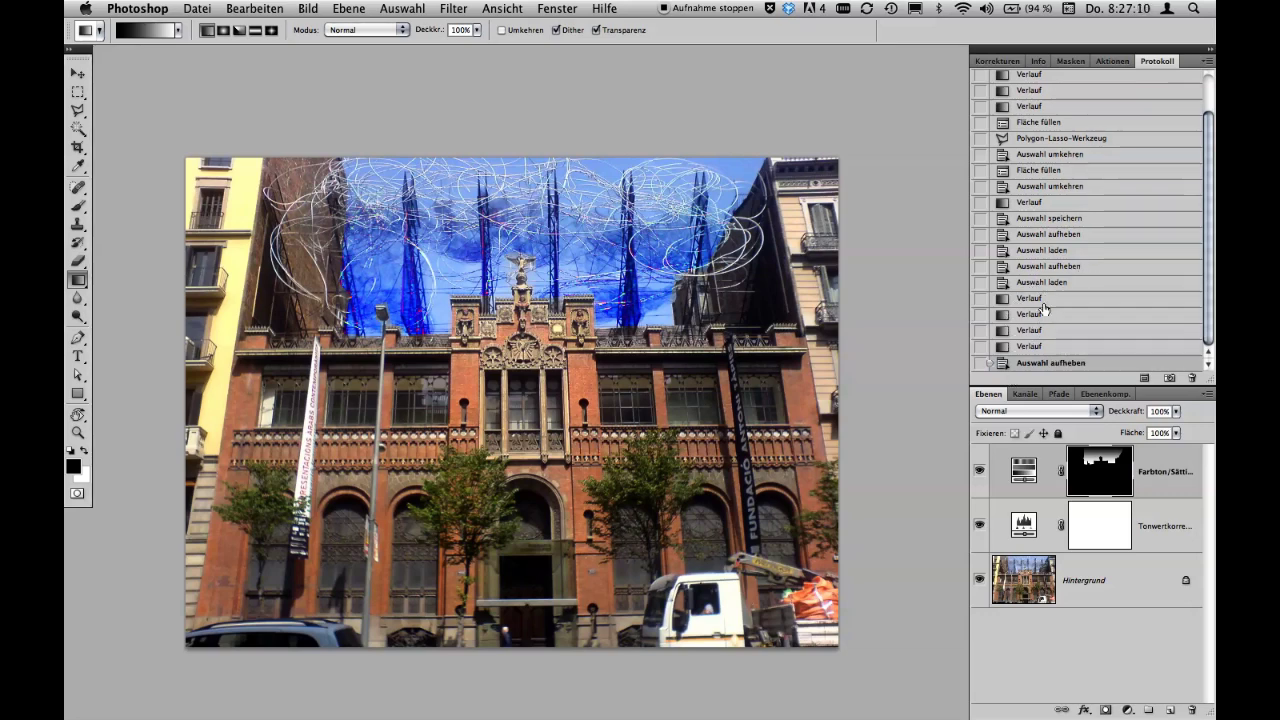
click(1090, 270)
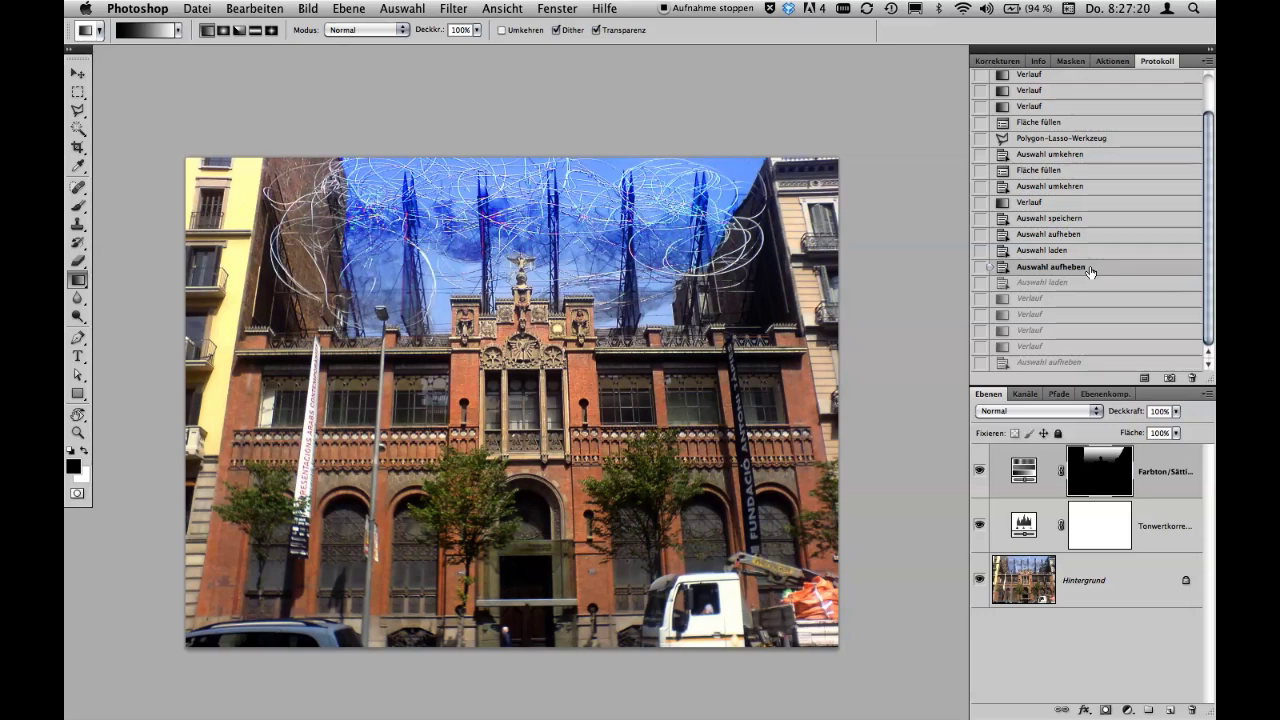
click(1092, 362)
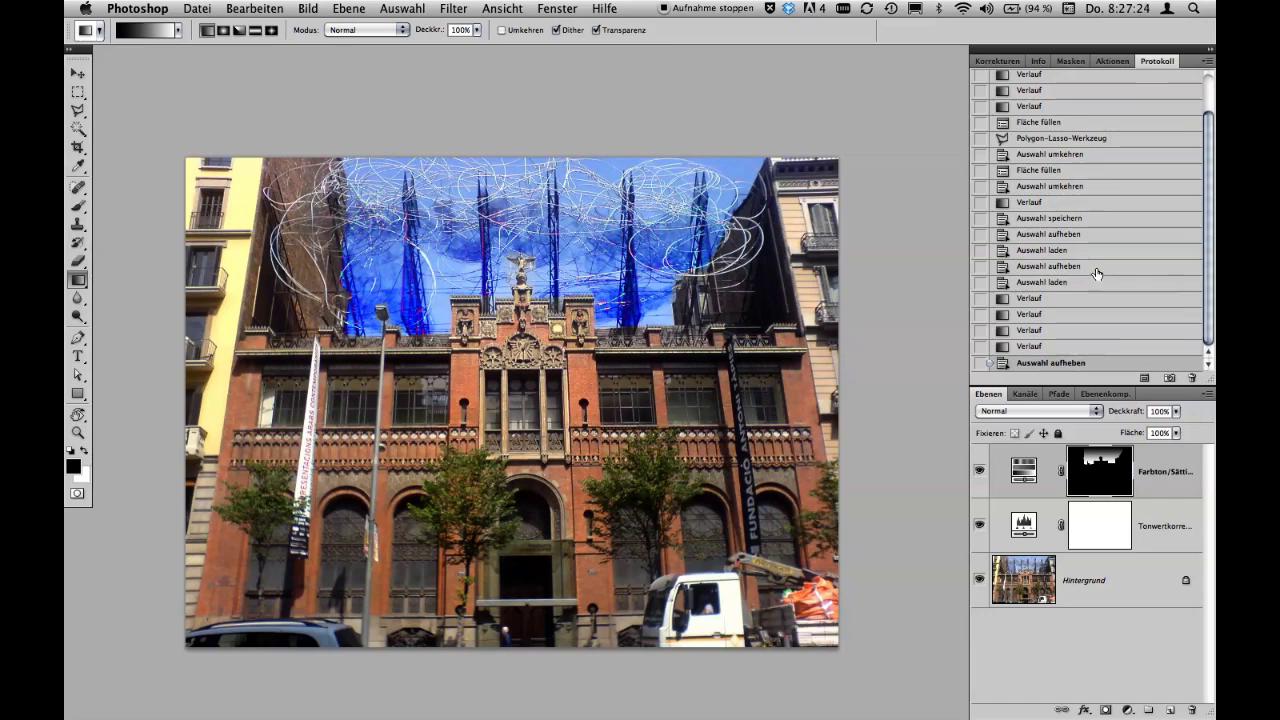
click(1097, 273)
click(1090, 363)
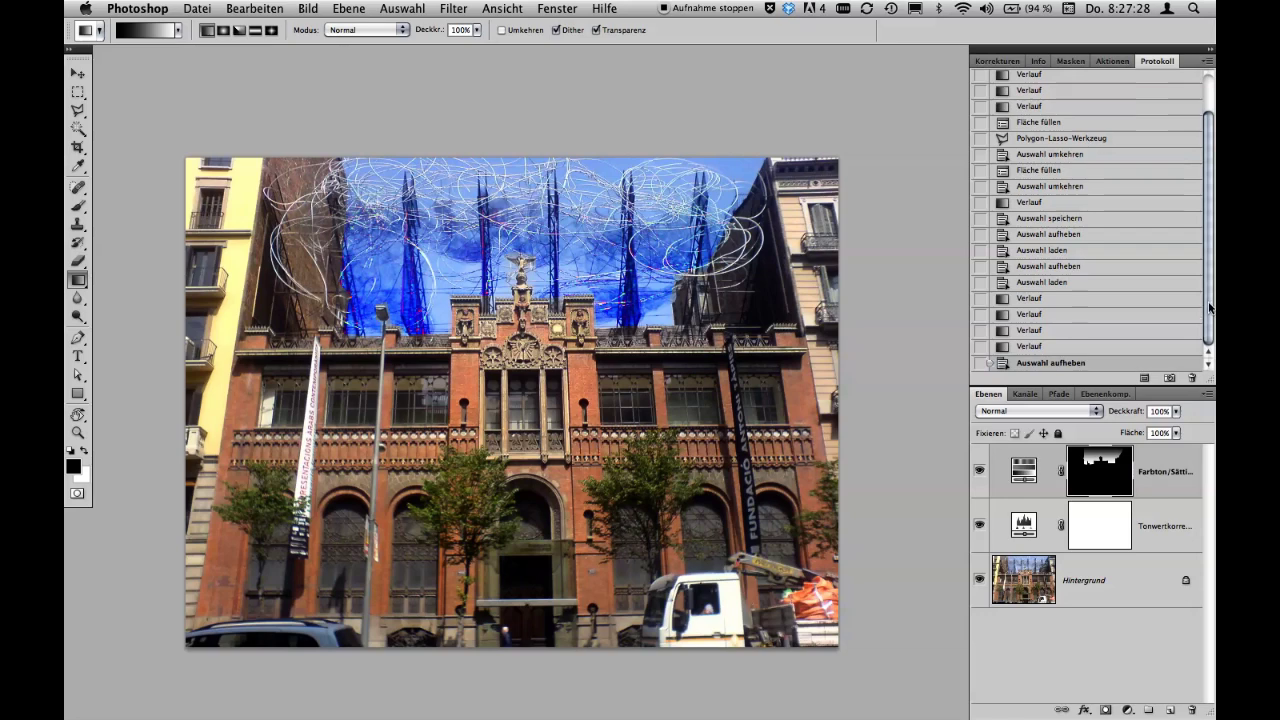
scroll(1210, 308, up, 3)
scroll(1210, 320, down, 3)
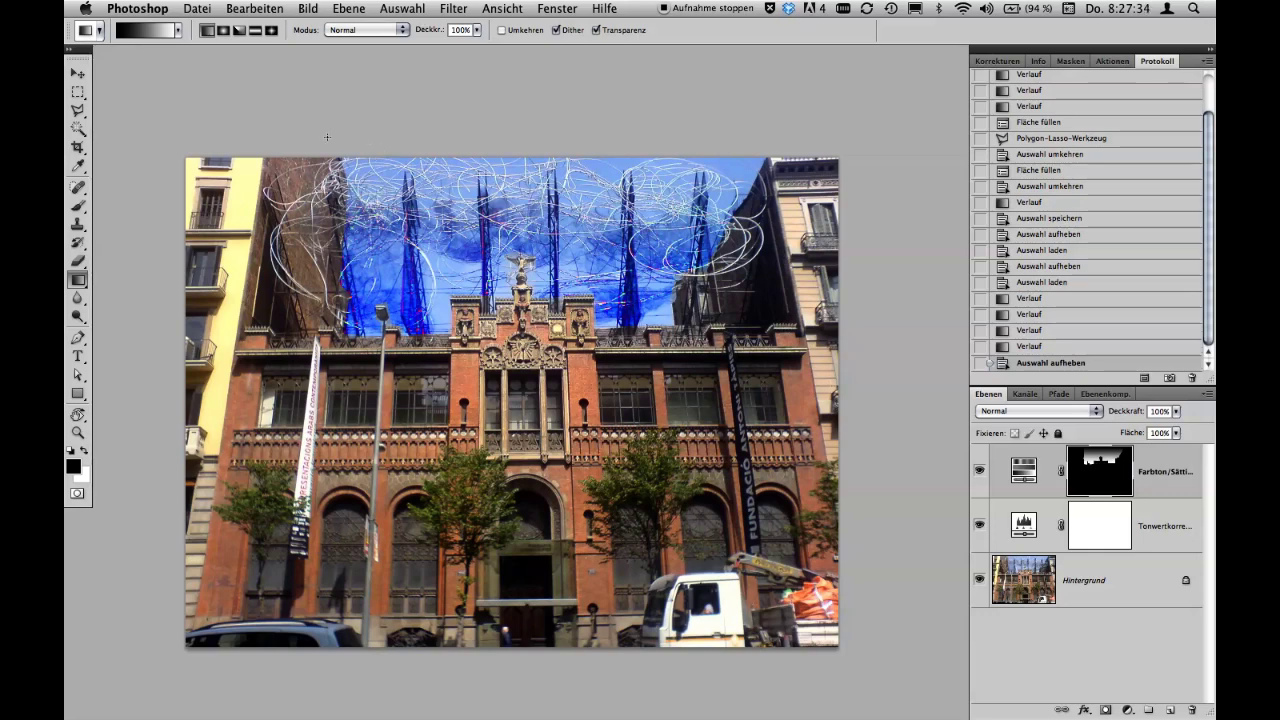
key(l)
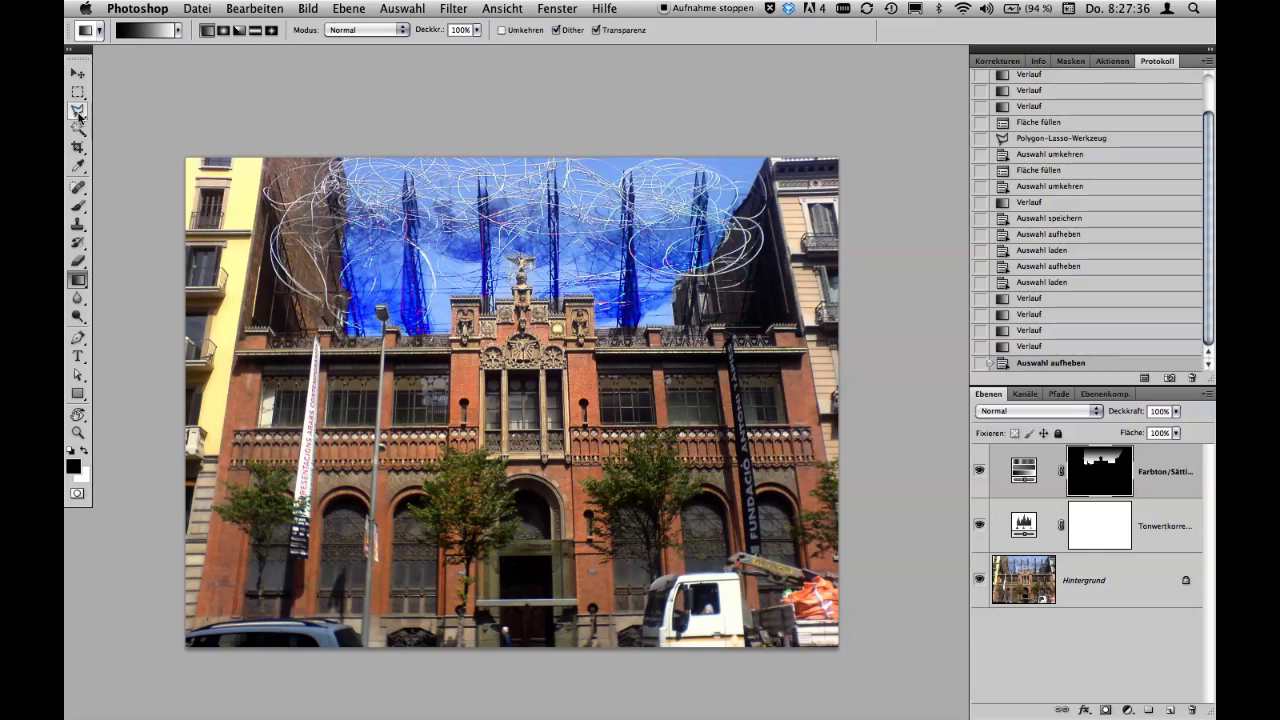
key(g)
drag(1209, 292, 1211, 265)
key(super+d)
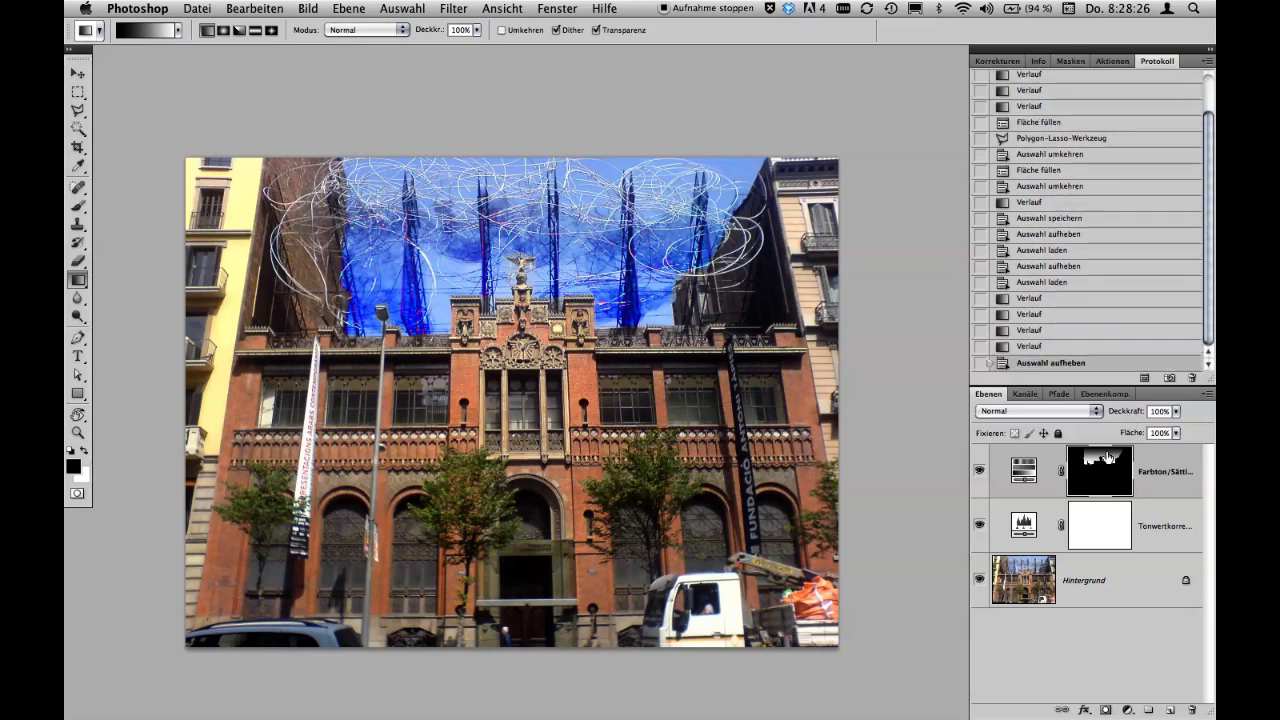
Lower the Hue/Saturation Sättigung from +100 to +56, then reselect the adjustment layer's mask.
click(1020, 467)
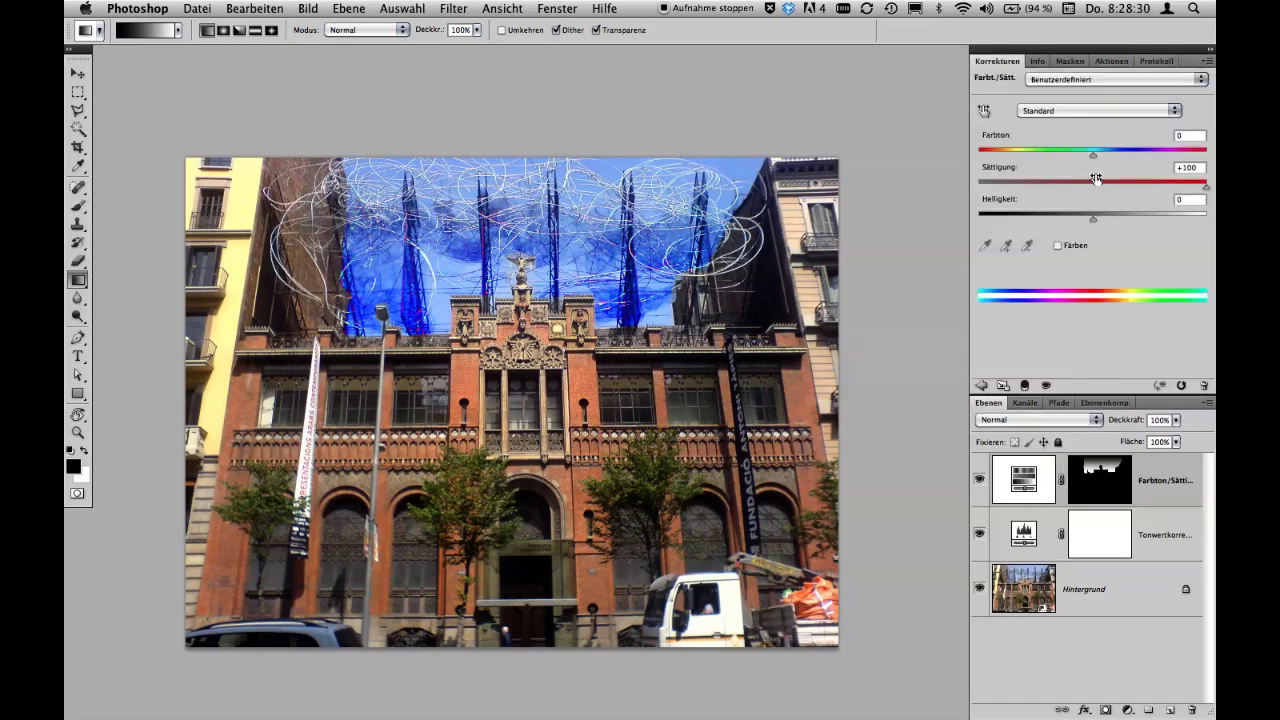
drag(1207, 190, 1157, 190)
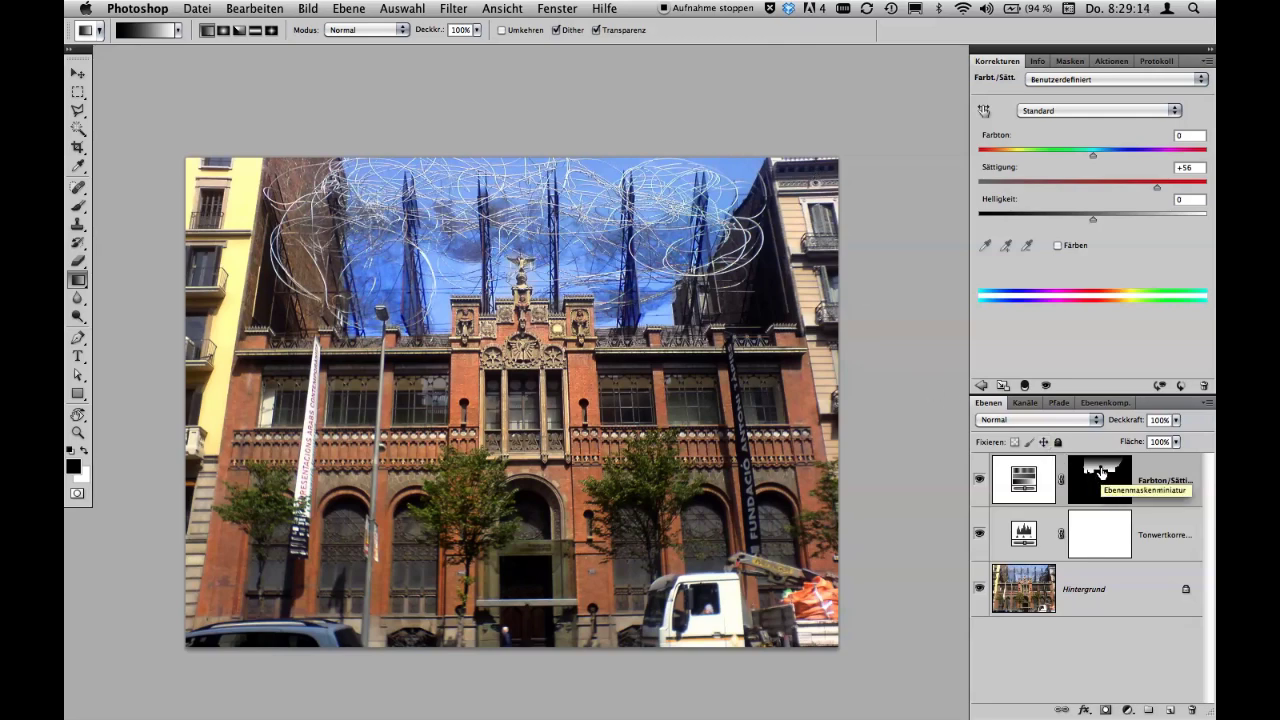
click(1101, 472)
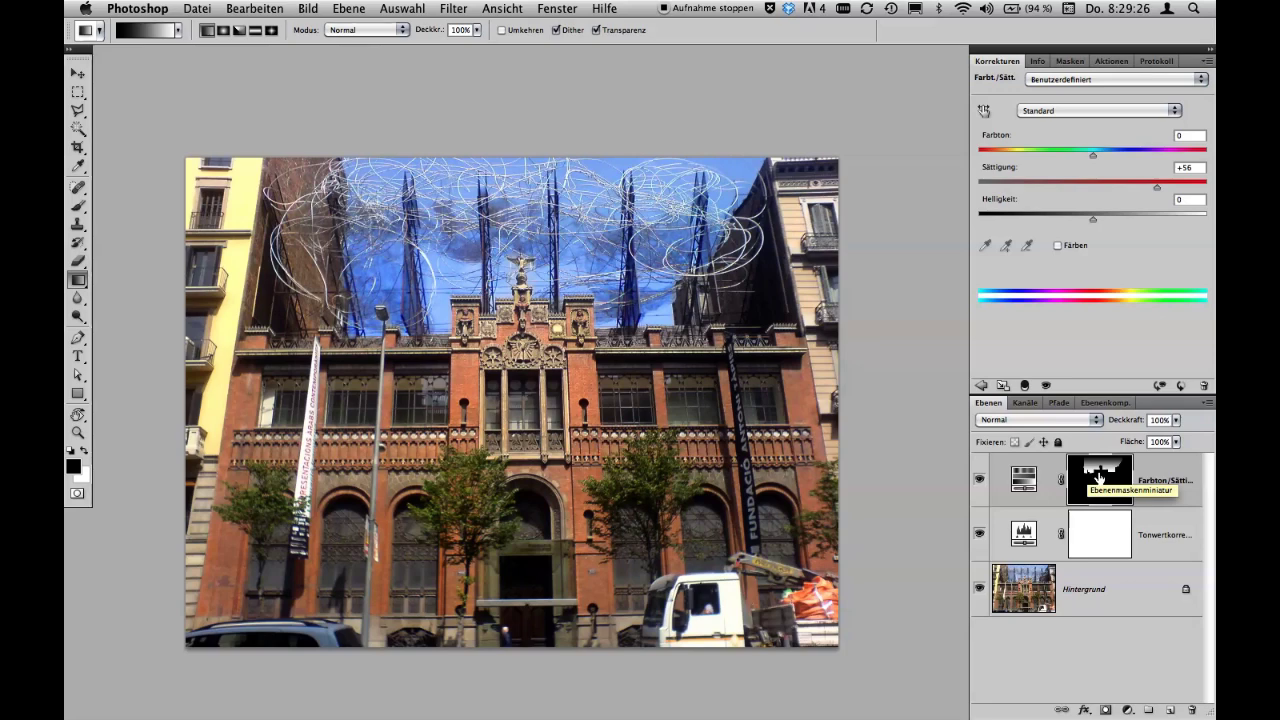
click(402, 8)
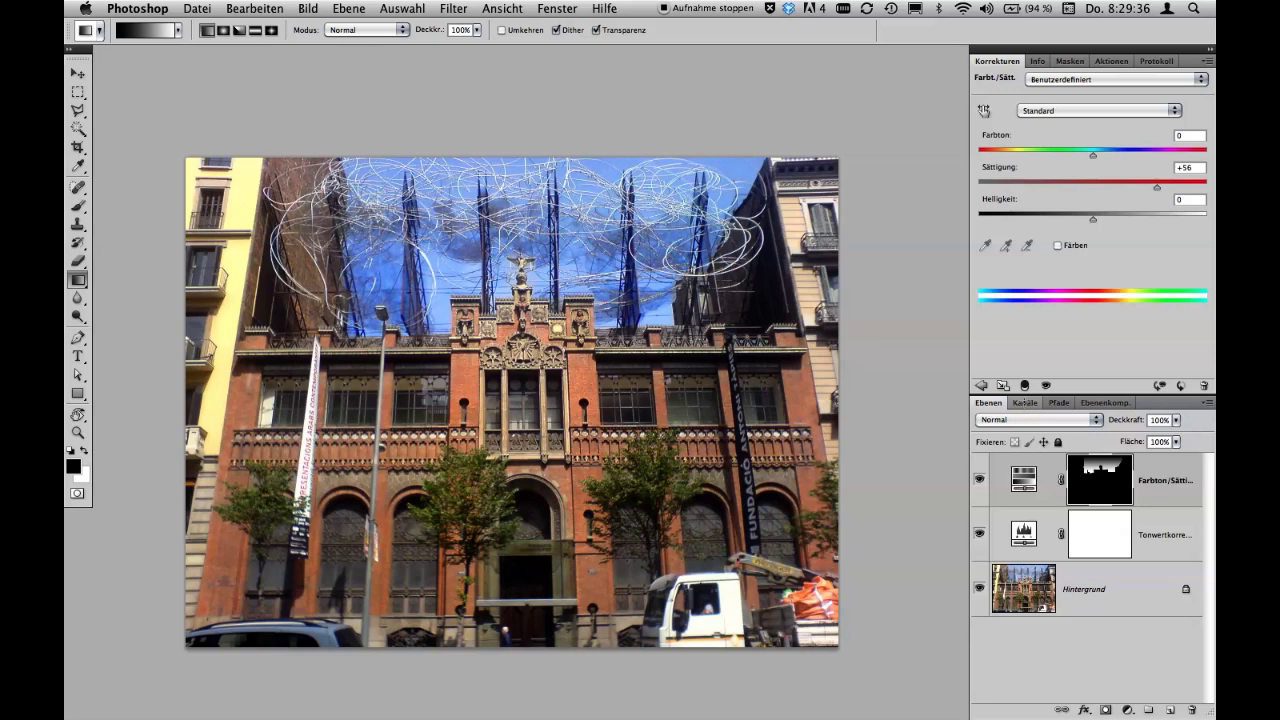
In the Channels panel, view the blue channel alone, then the green channel alone.
click(1025, 403)
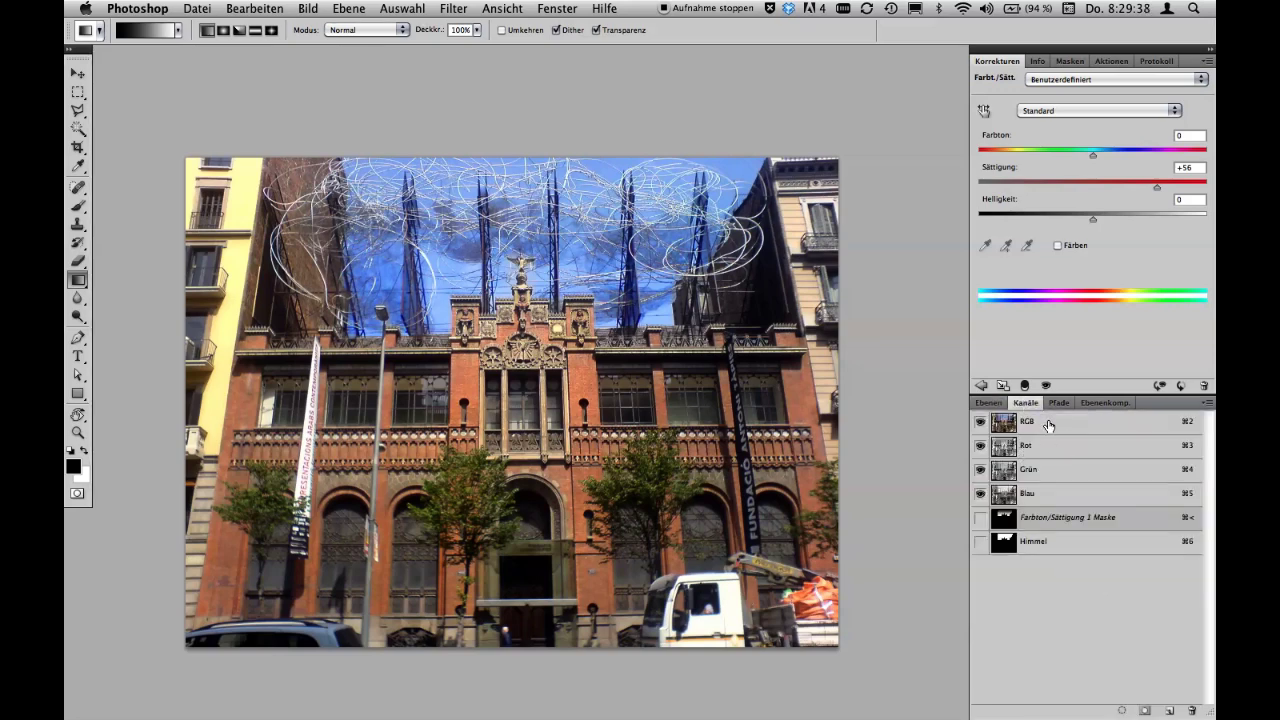
click(1048, 426)
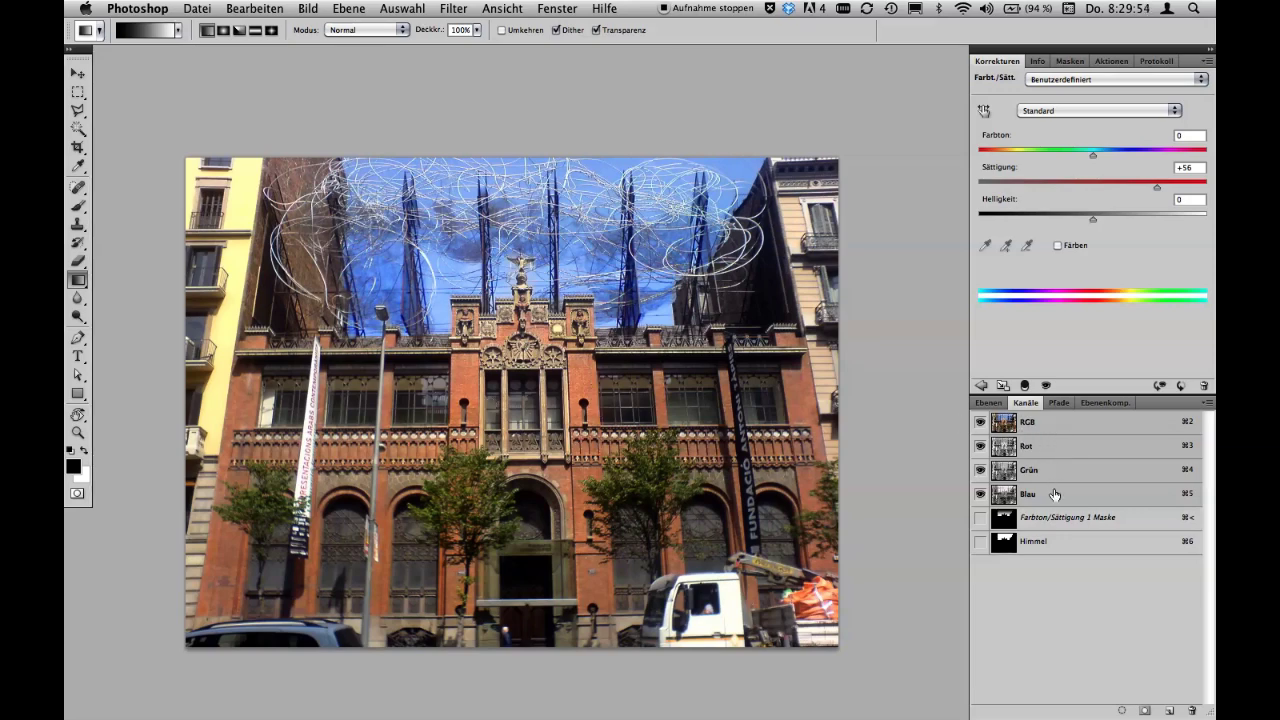
click(980, 446)
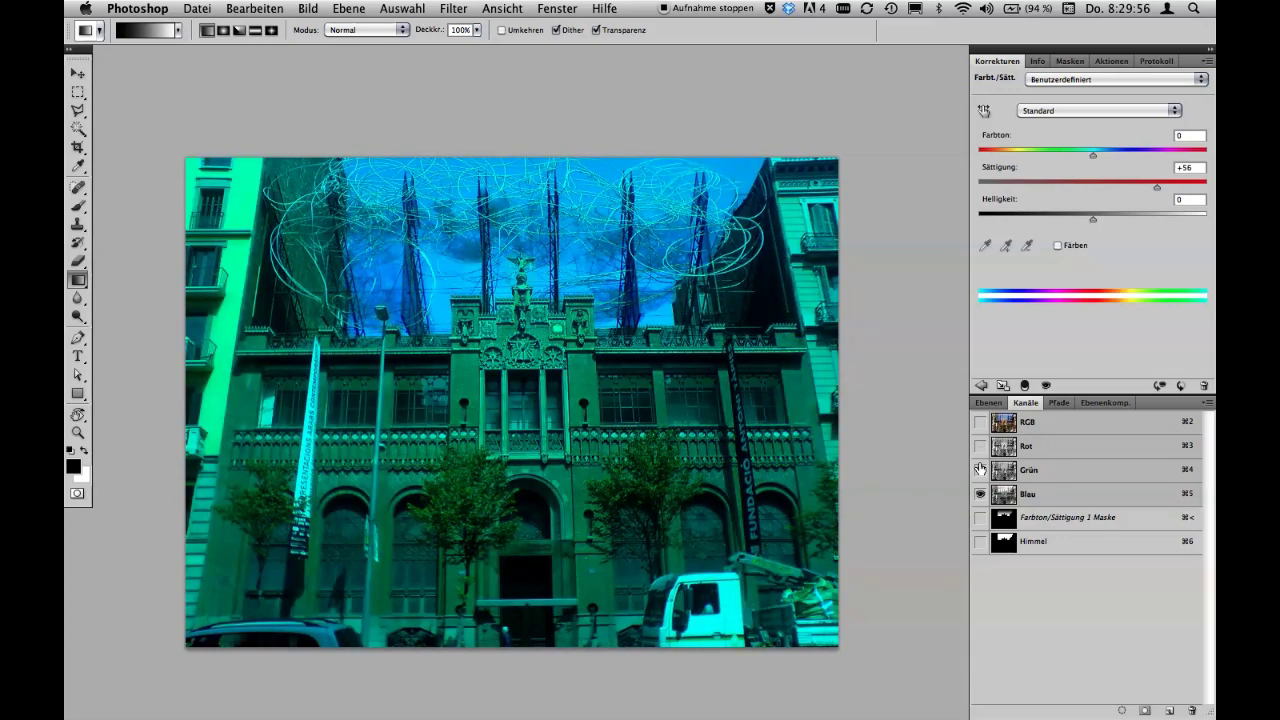
click(980, 470)
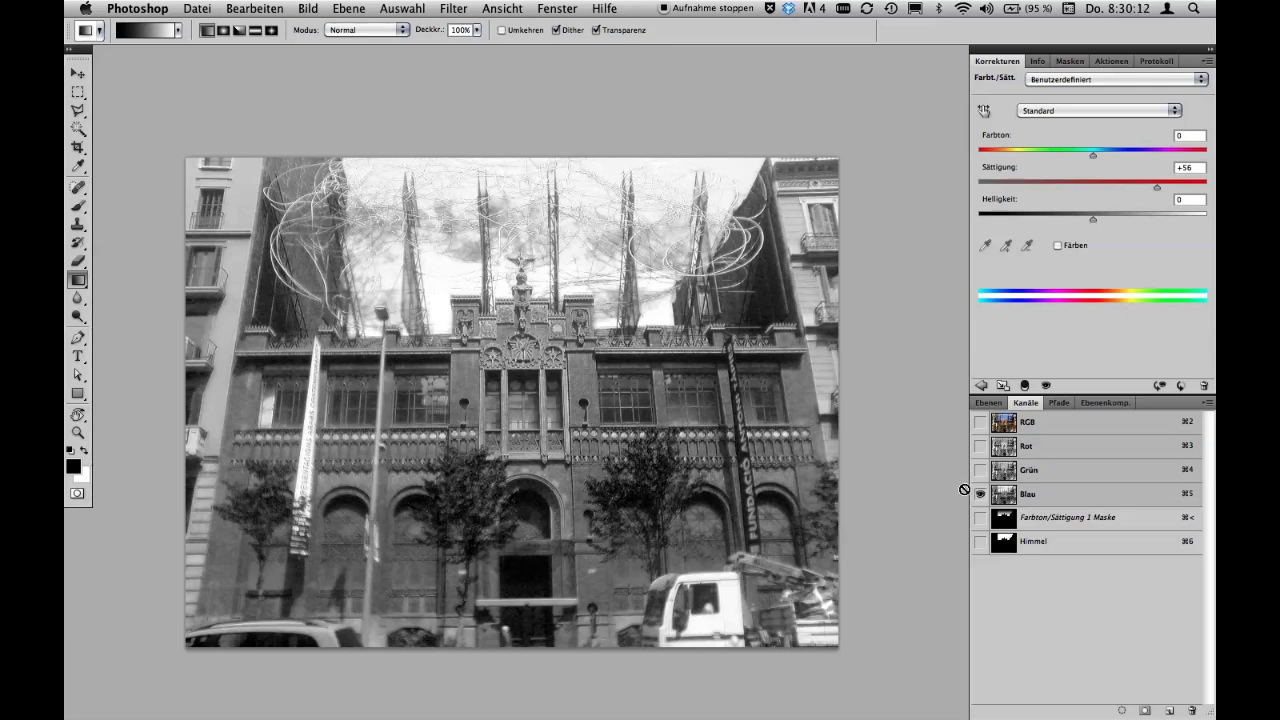
click(980, 471)
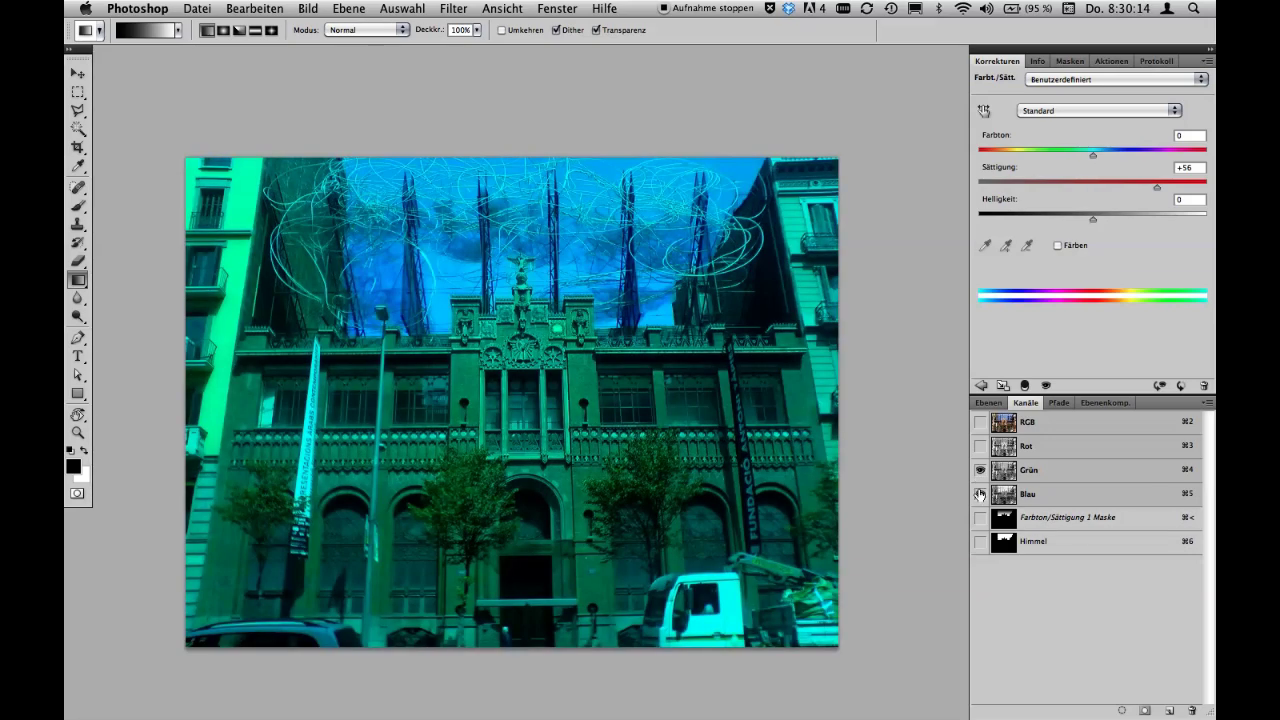
click(980, 494)
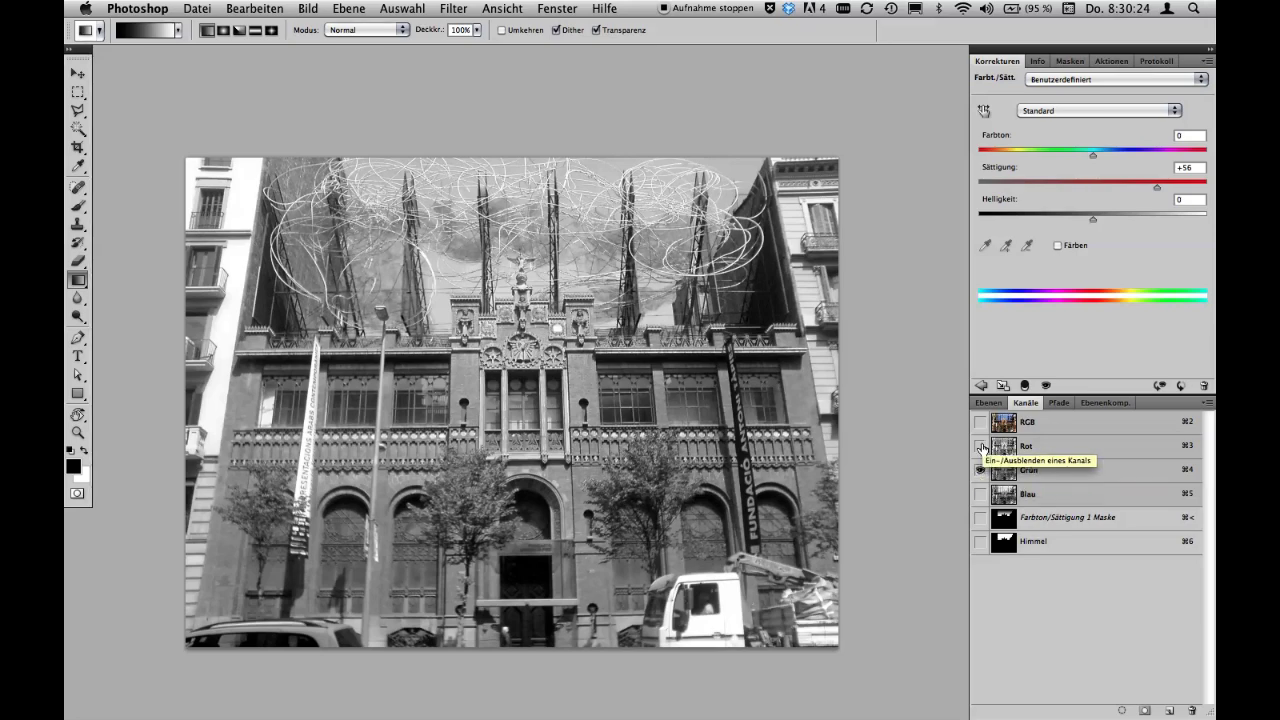
View the red channel alone, restore full RGB, and overlay the Himmel channel.
click(980, 446)
click(981, 470)
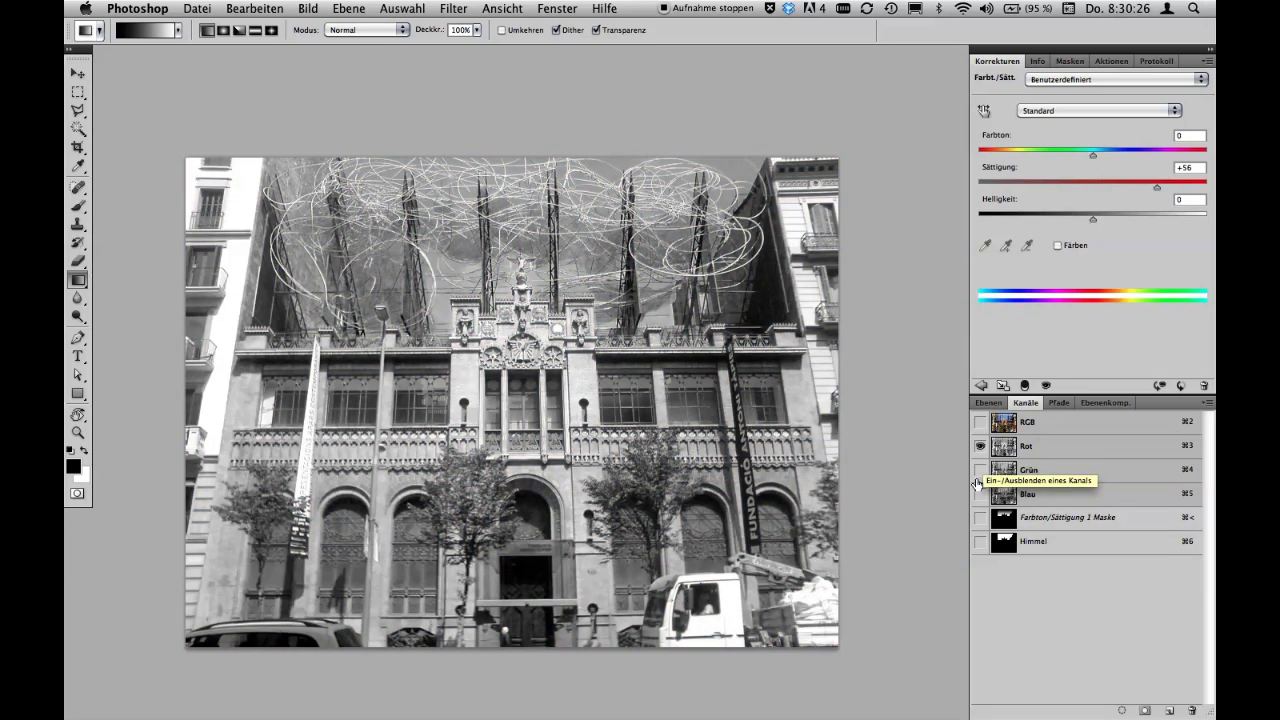
click(980, 470)
click(980, 494)
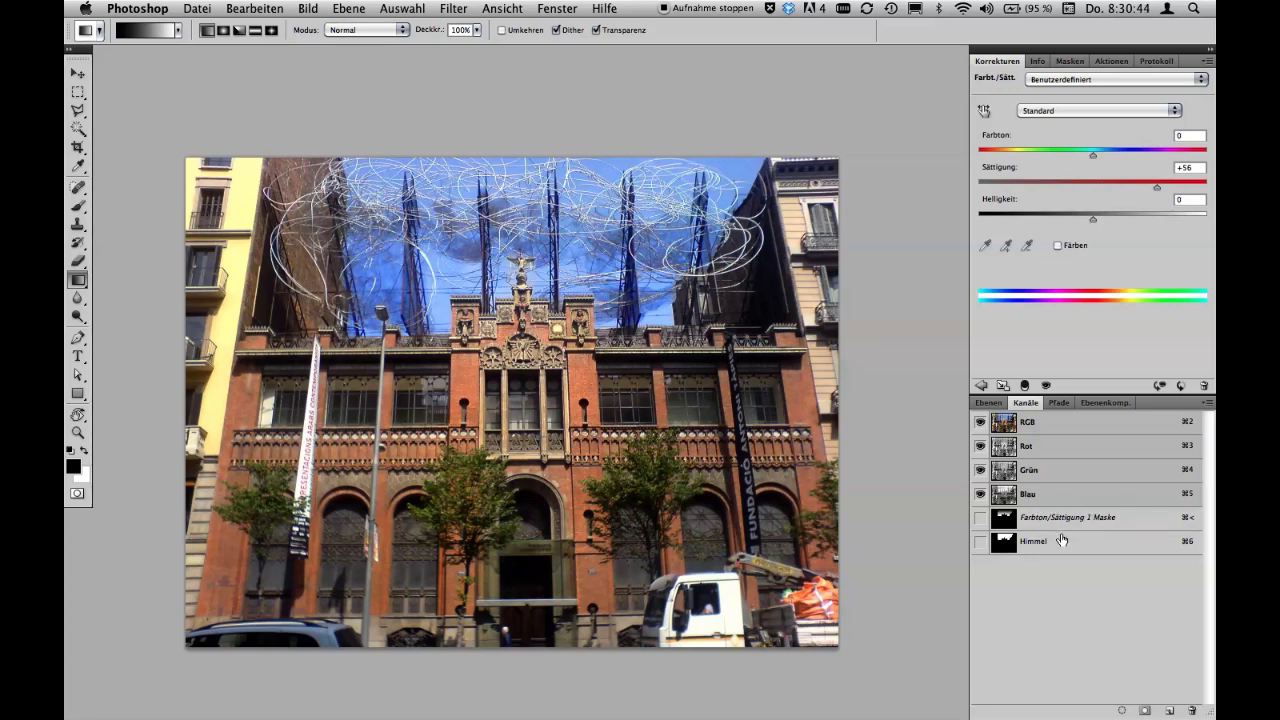
click(980, 541)
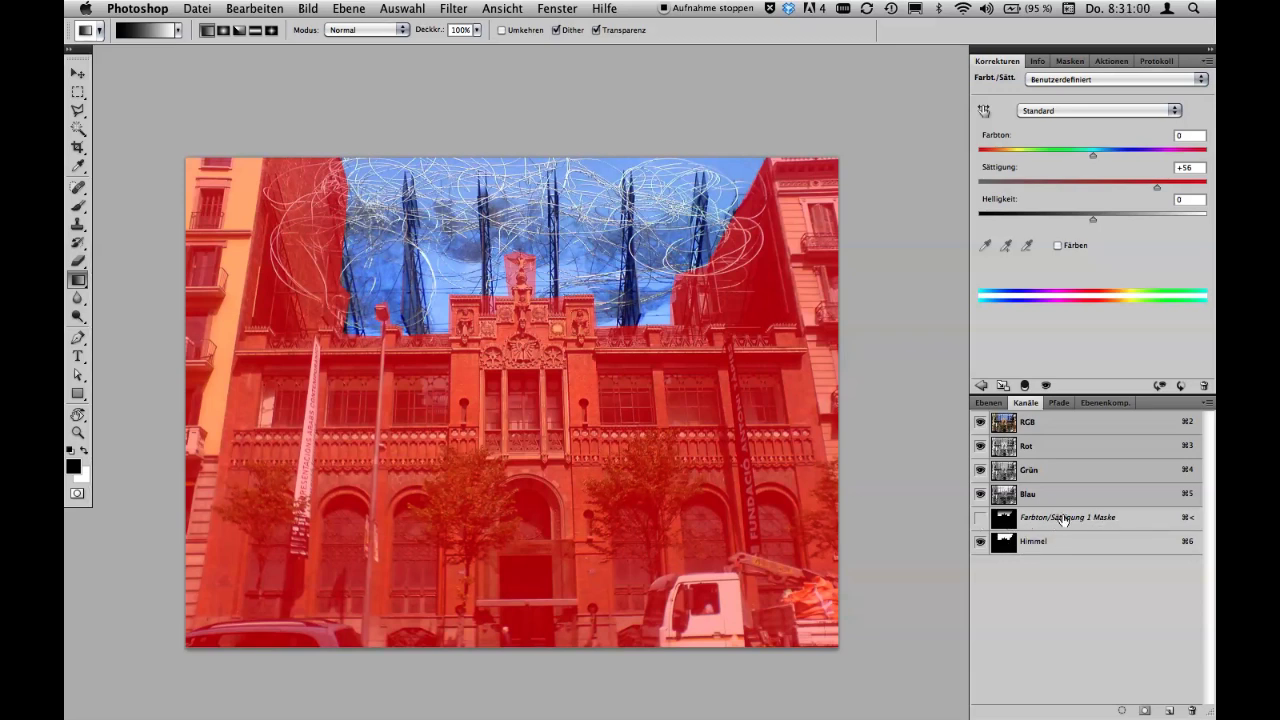
Flip between the Layers and Channels lists, then view the Himmel channel on its own.
click(989, 402)
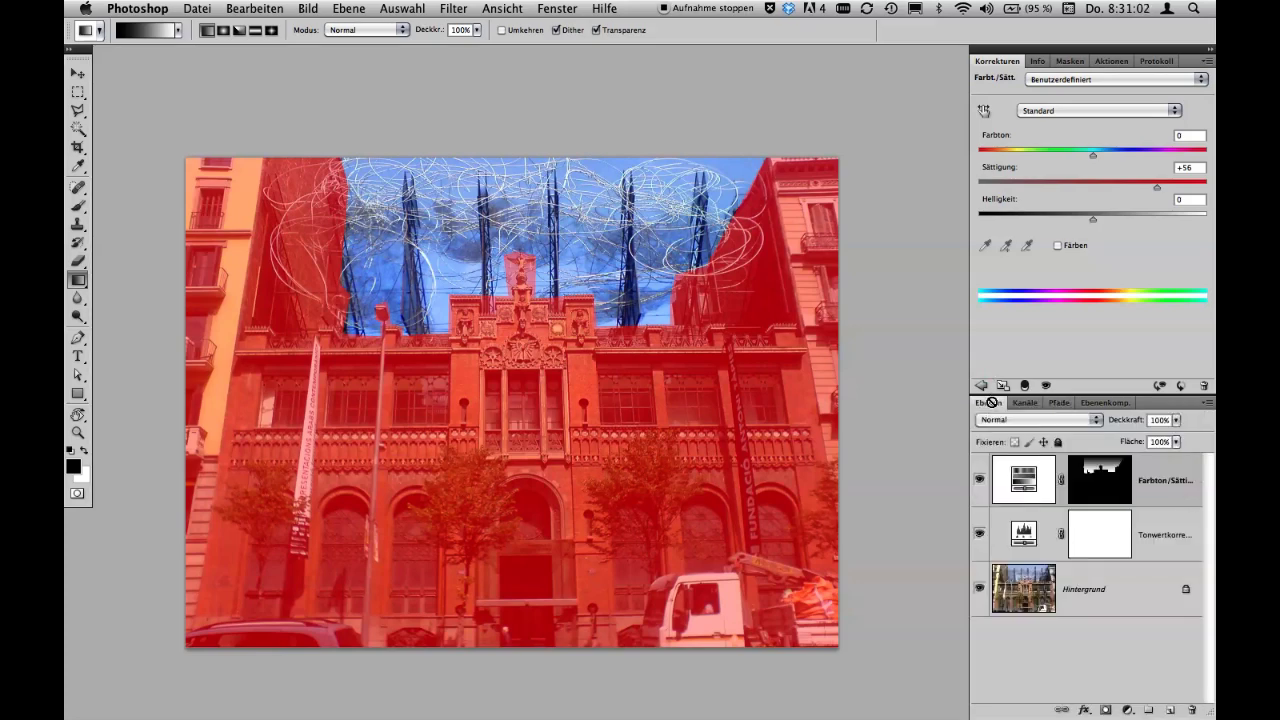
alt+shift+click(1116, 503)
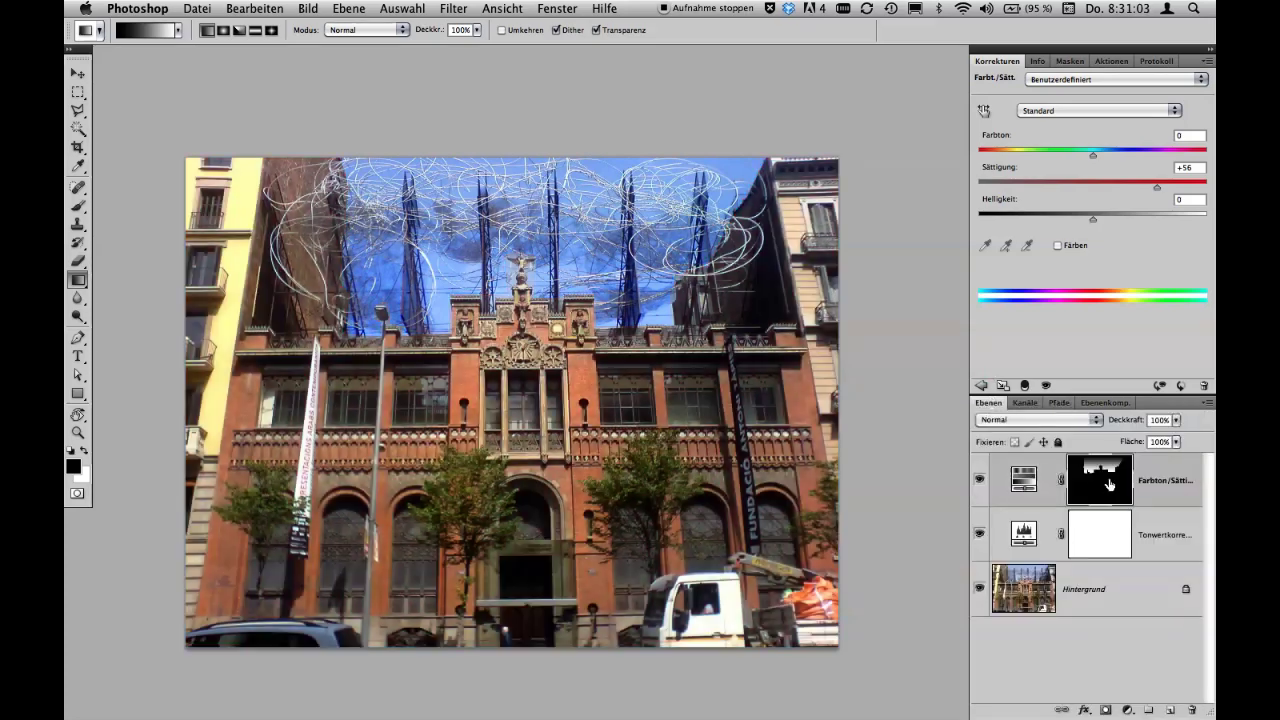
click(1027, 404)
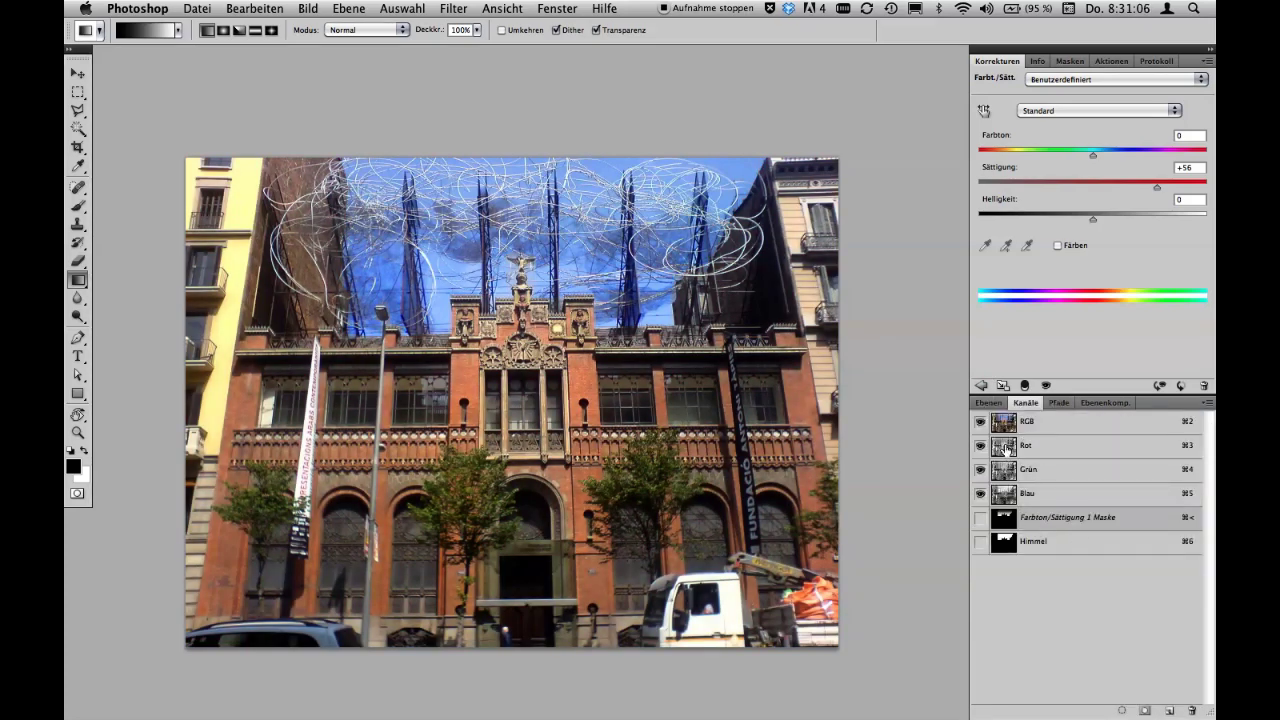
click(989, 403)
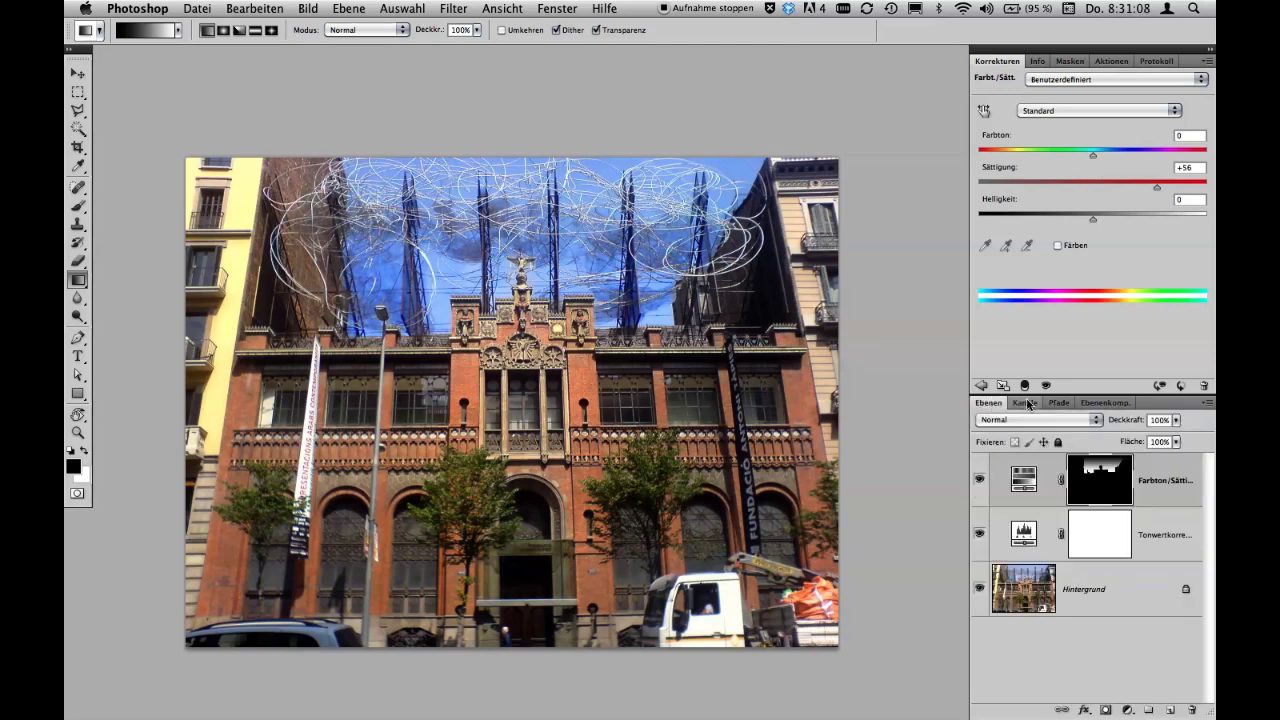
click(1026, 403)
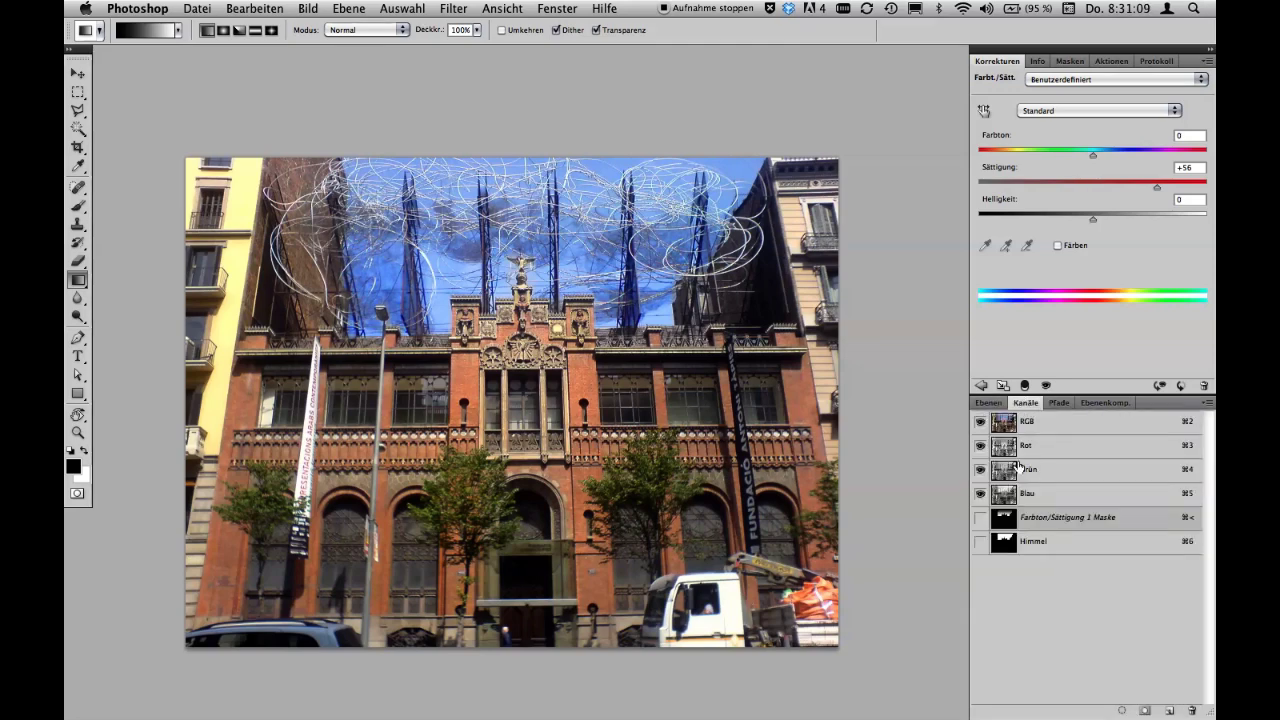
click(1098, 541)
click(1096, 541)
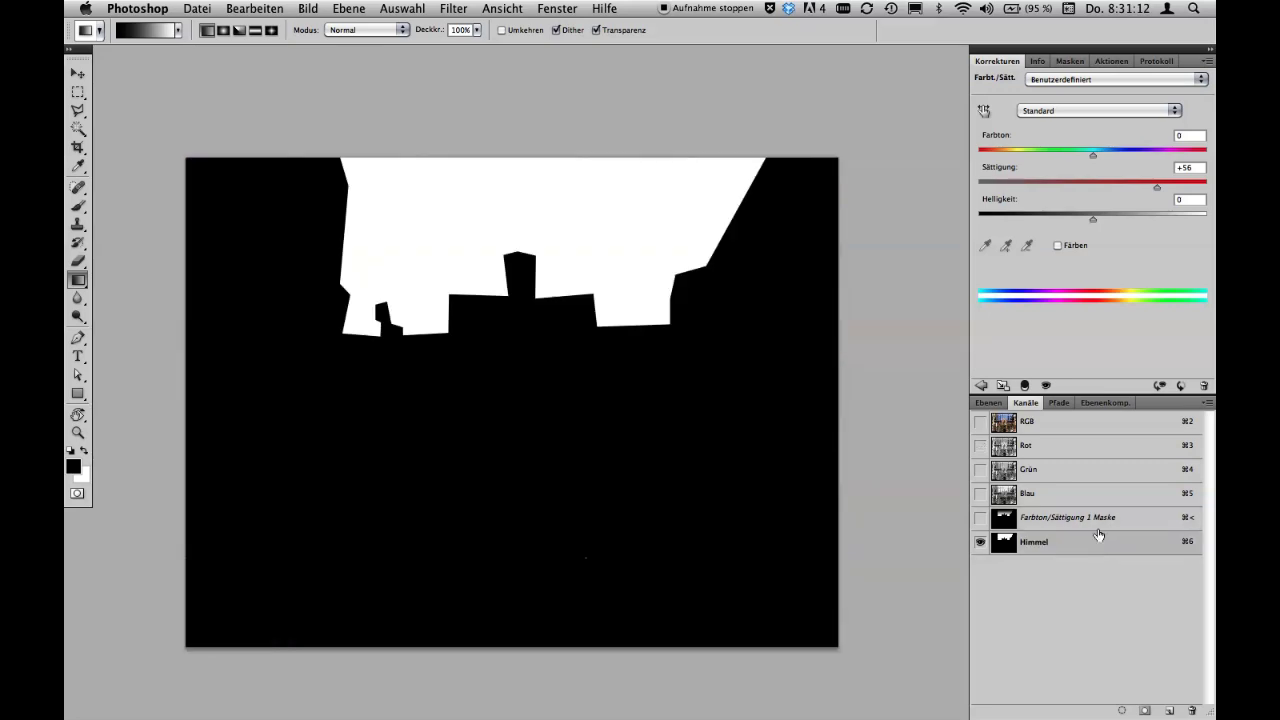
Compare the Himmel mask with the colour photo, then restore RGB and hide the Himmel overlay.
key(super+2)
key(super+6)
key(super+2)
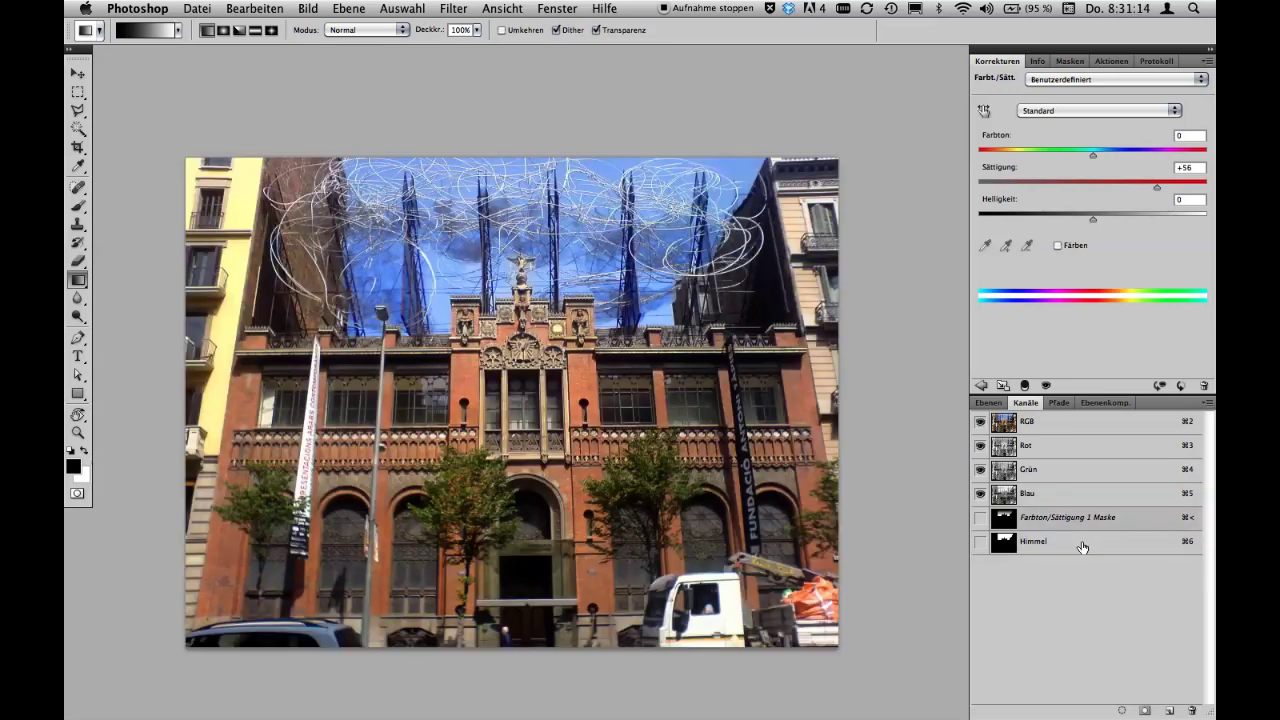
key(super+6)
key(super+2)
click(1075, 541)
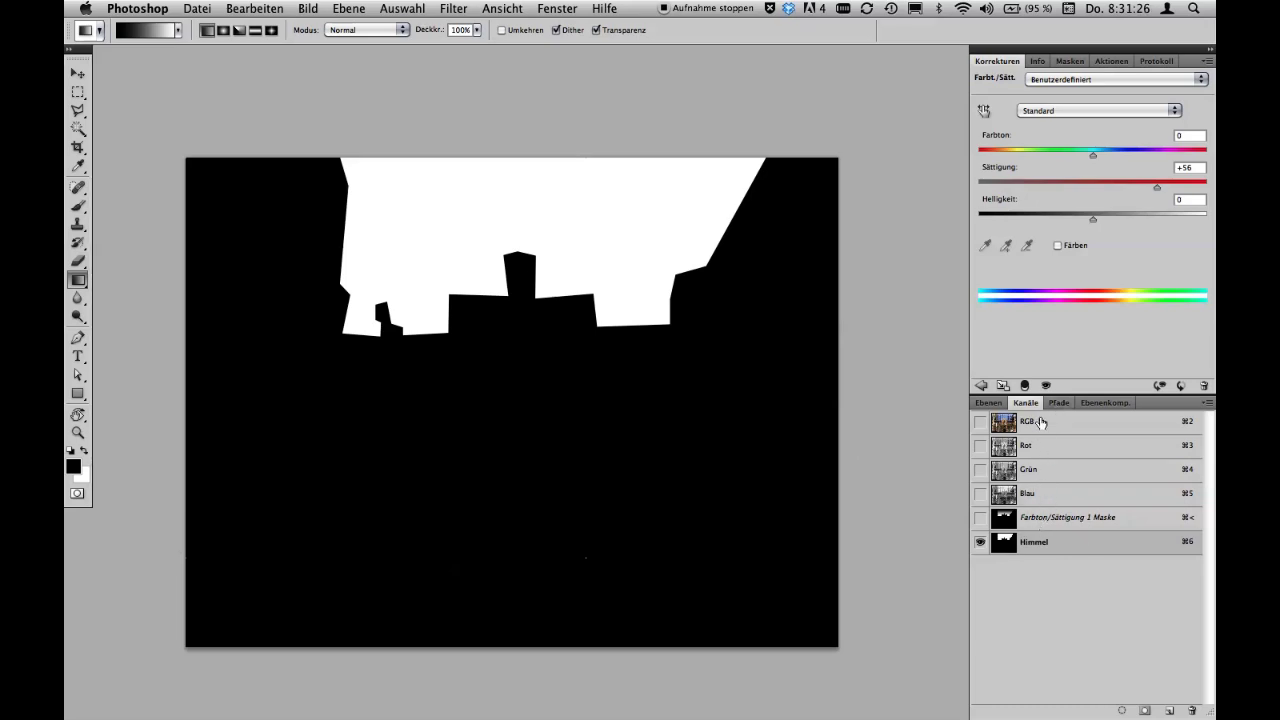
click(980, 421)
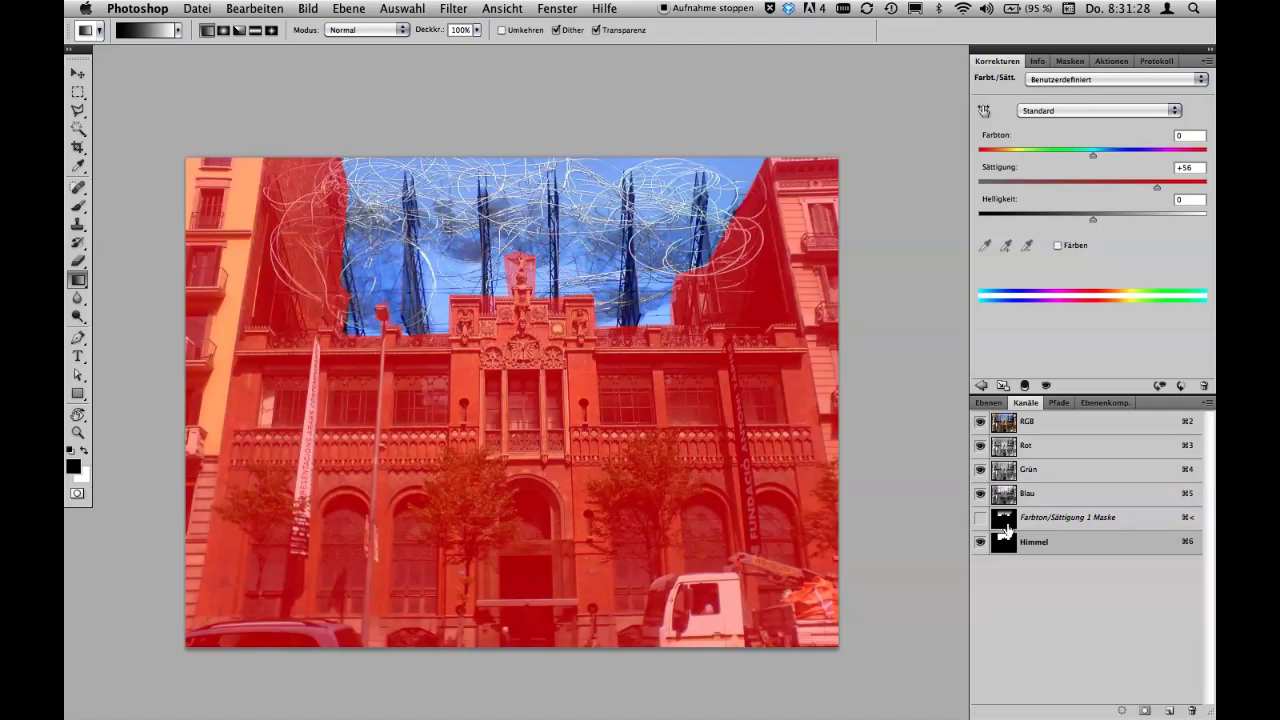
click(981, 542)
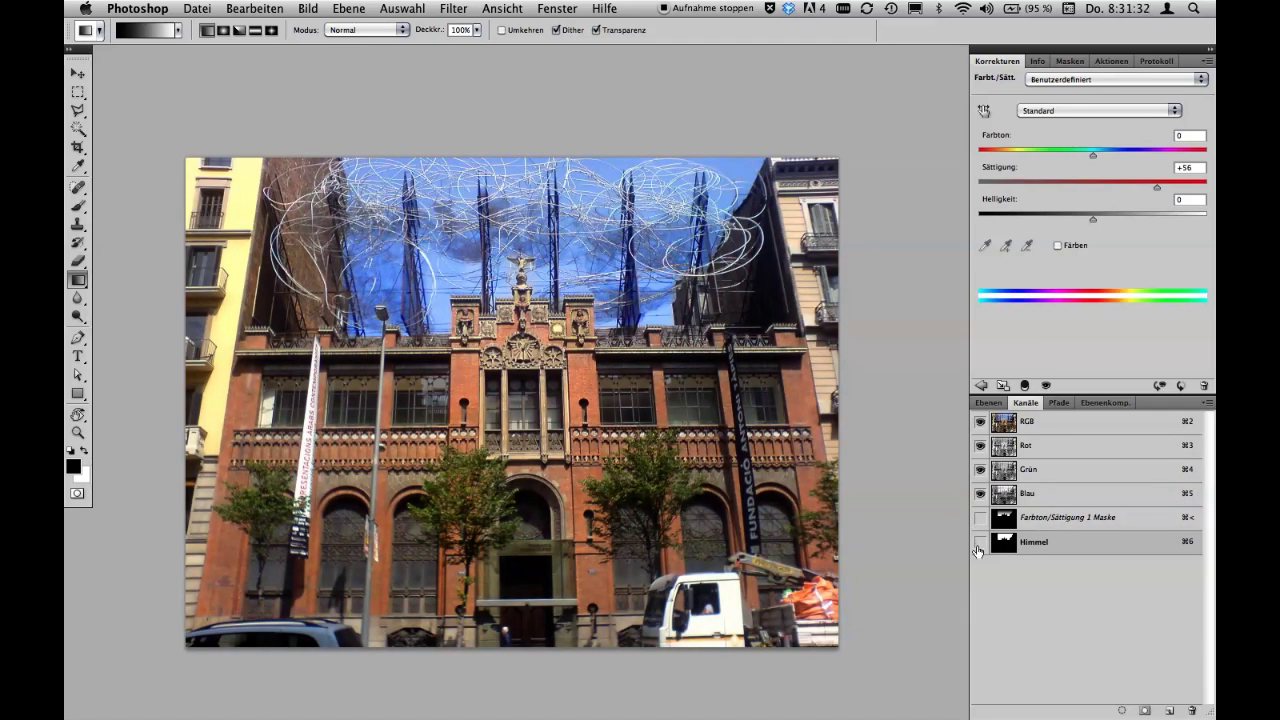
click(981, 542)
click(990, 403)
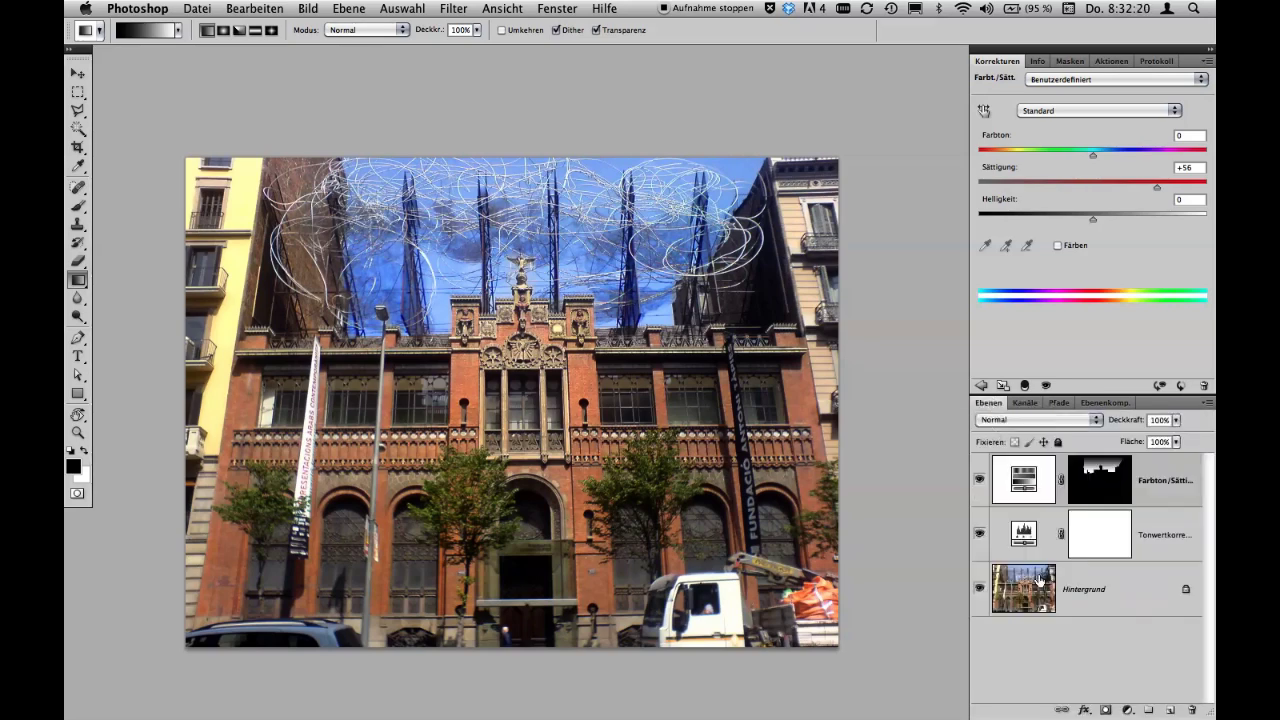
click(1101, 487)
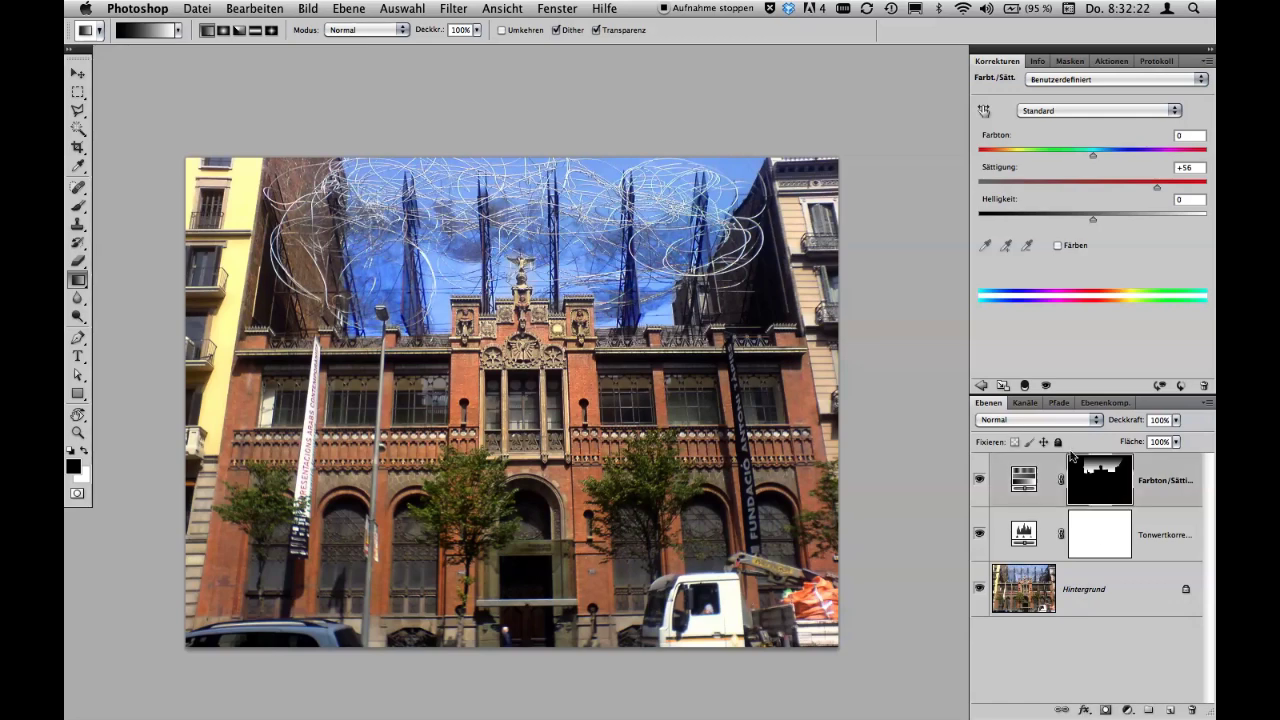
click(400, 7)
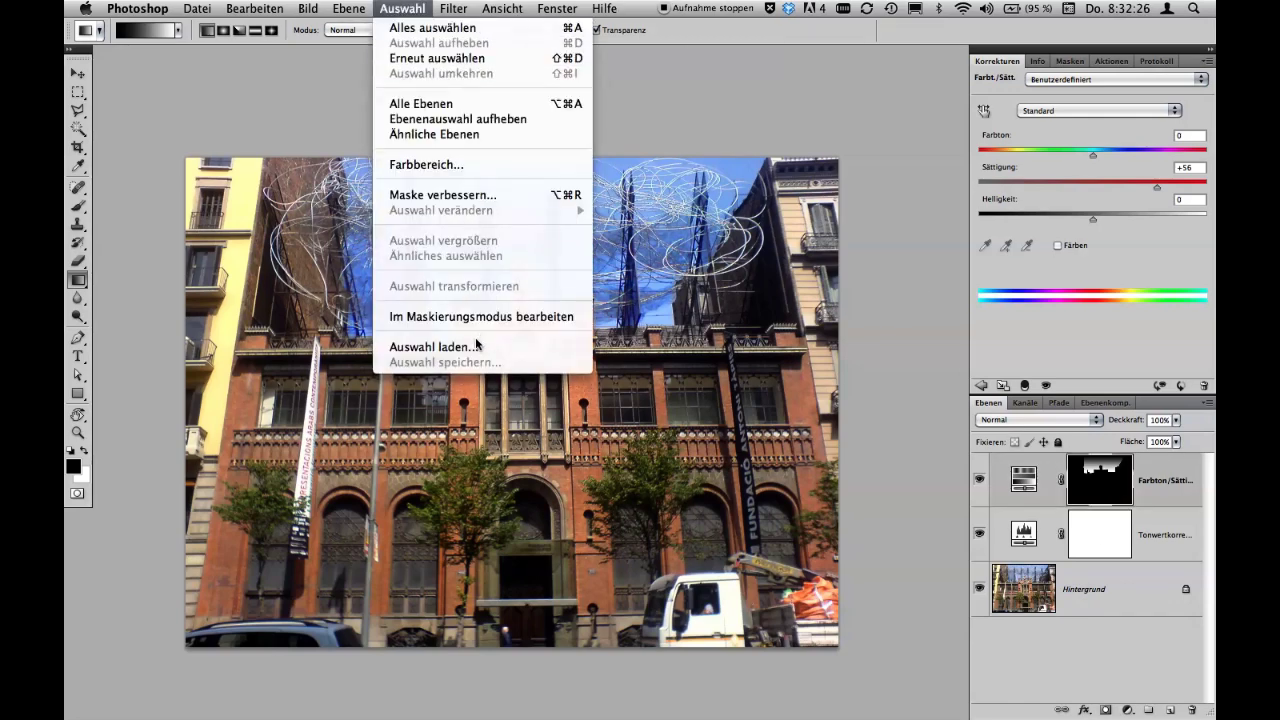
click(412, 28)
click(1027, 403)
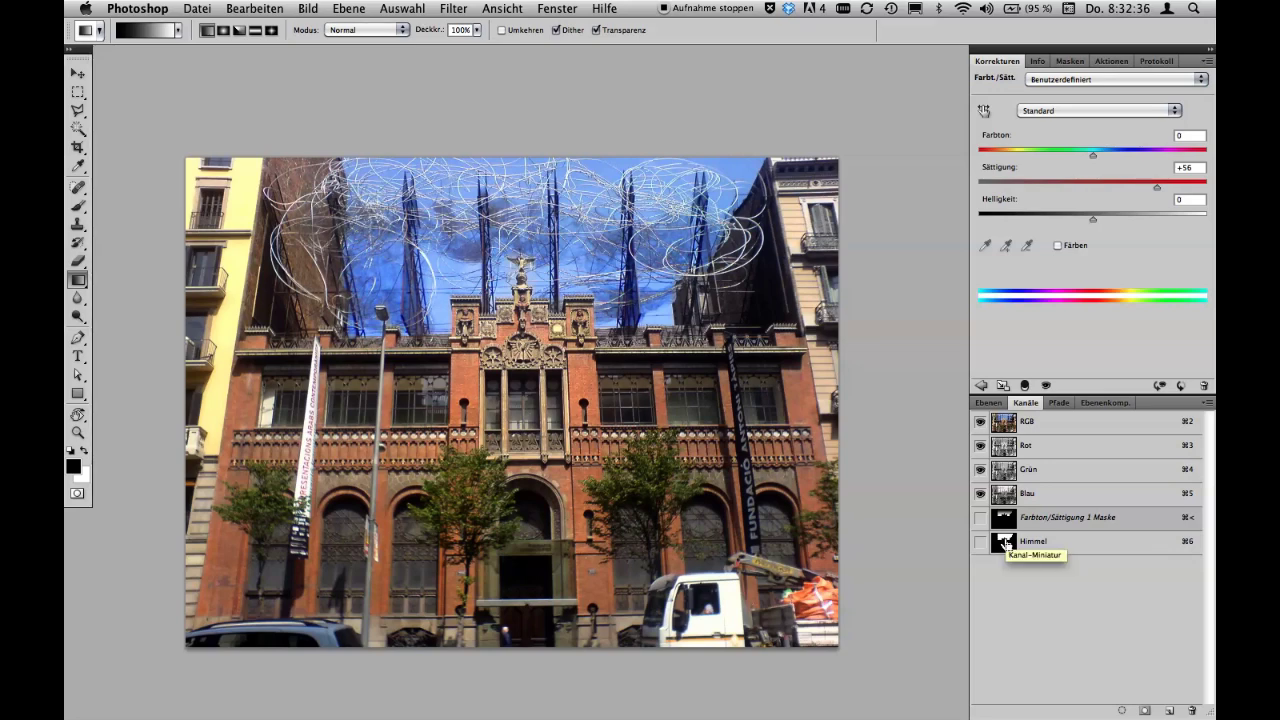
super+click(1003, 543)
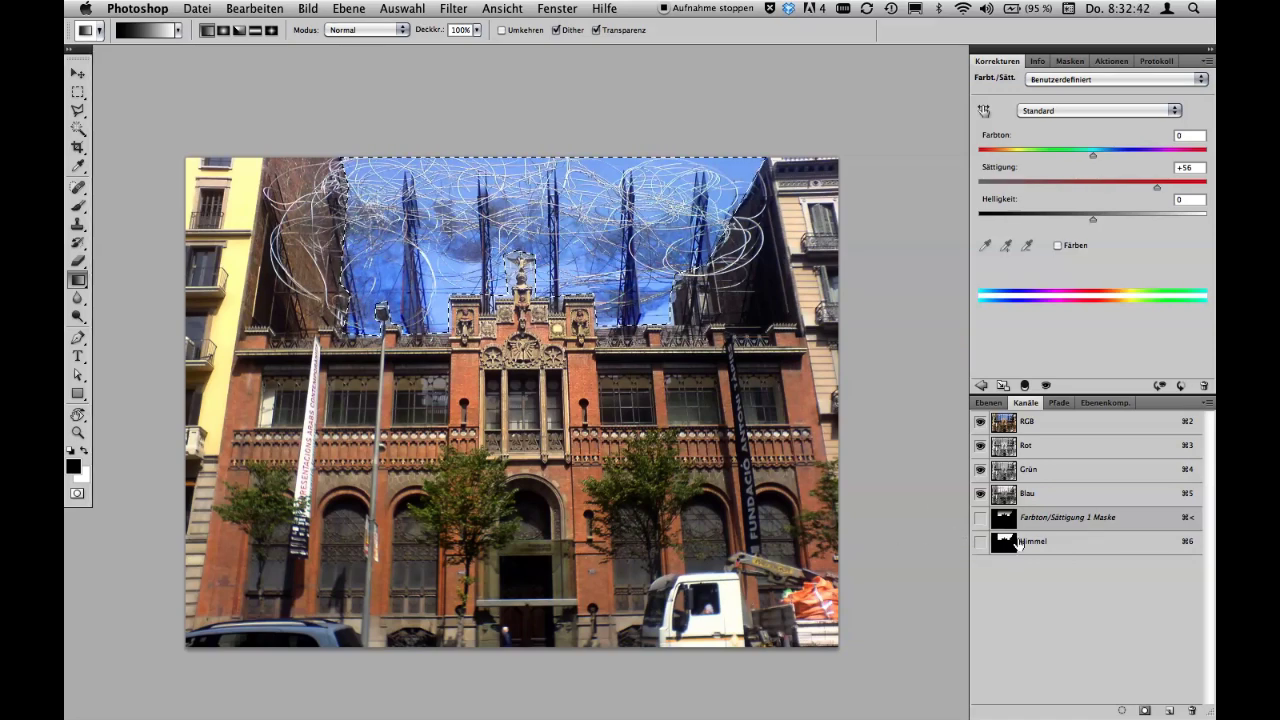
click(1036, 424)
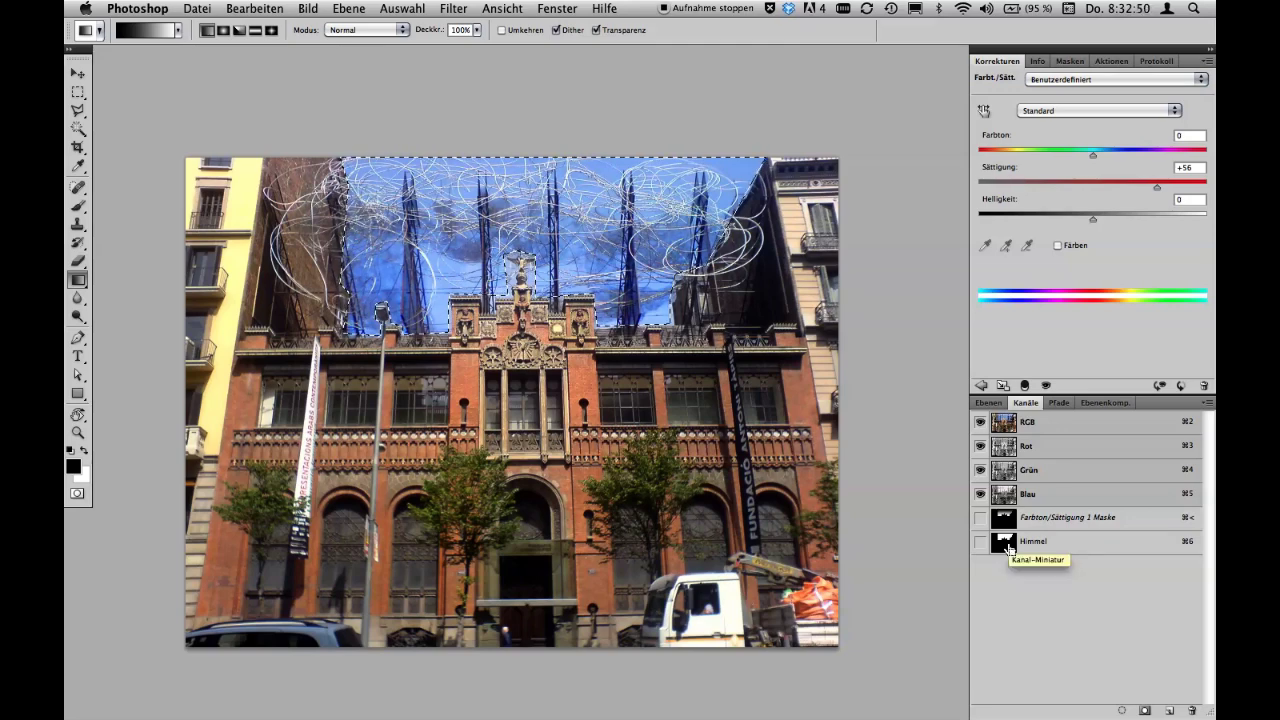
key(super+d)
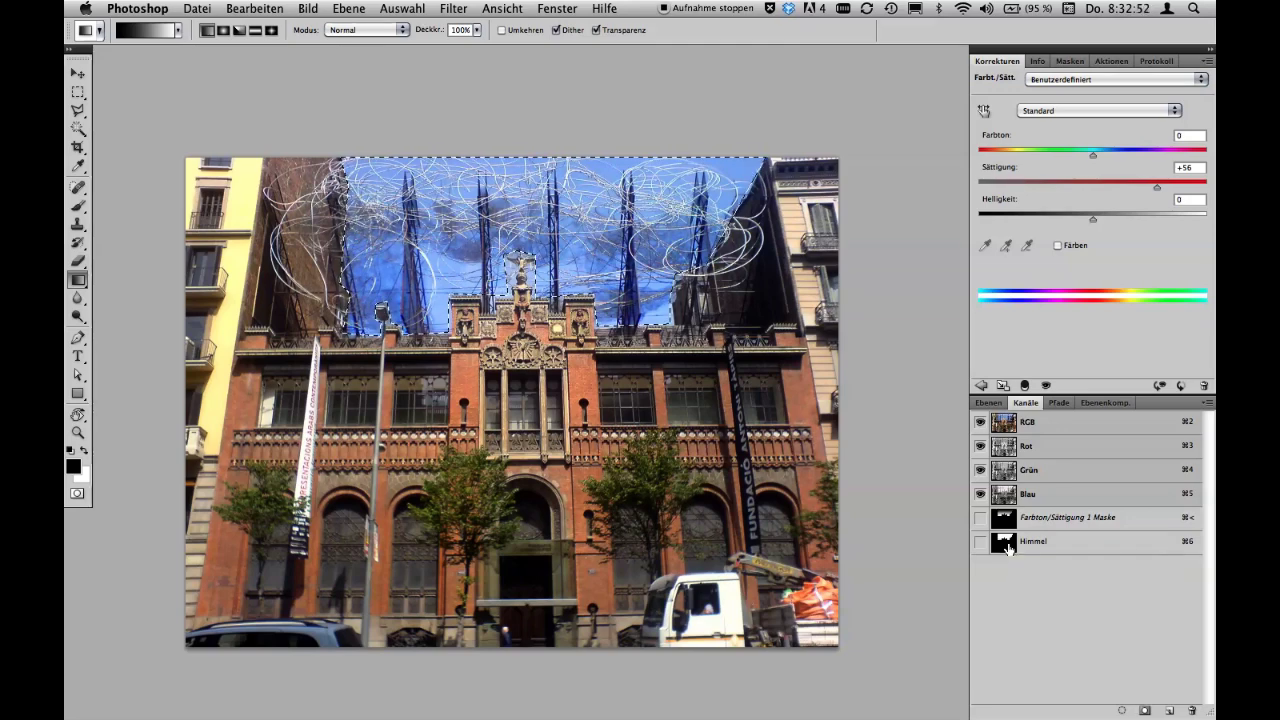
key(super+d)
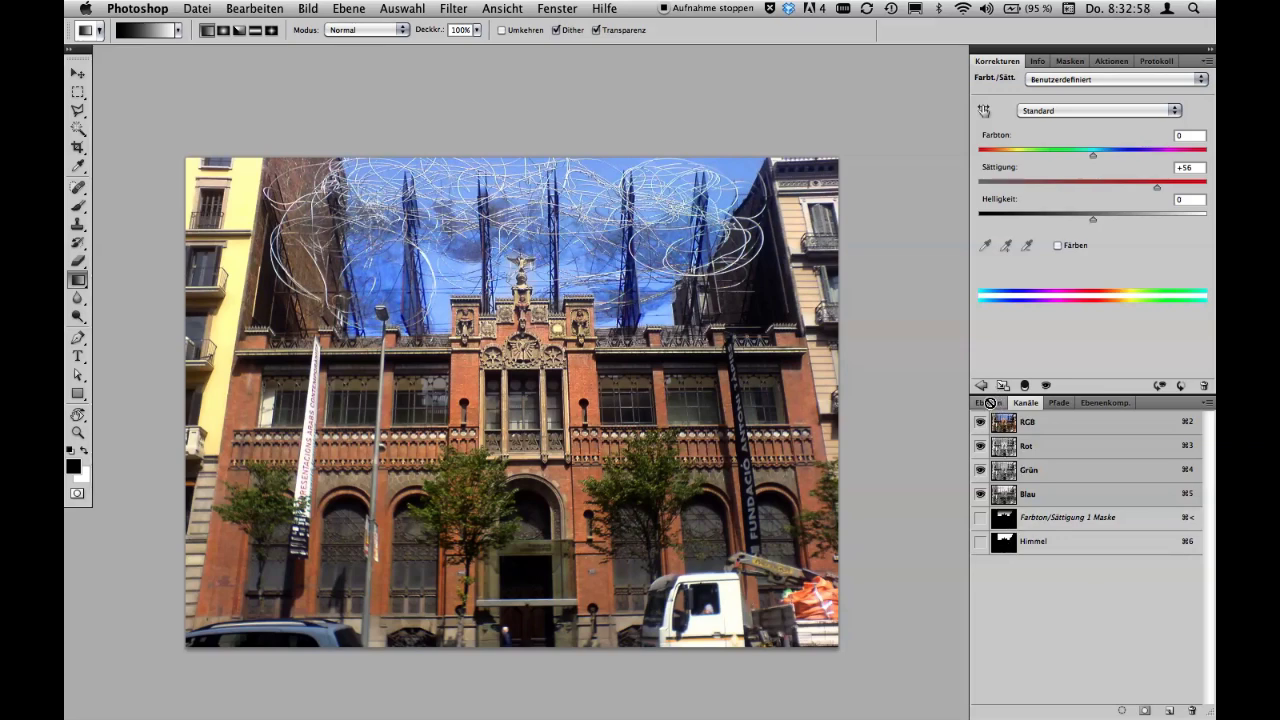
Return to the Ebenen list, check the Levels mask, and reselect the Hue/Saturation mask (saturation +56).
click(989, 403)
click(1094, 494)
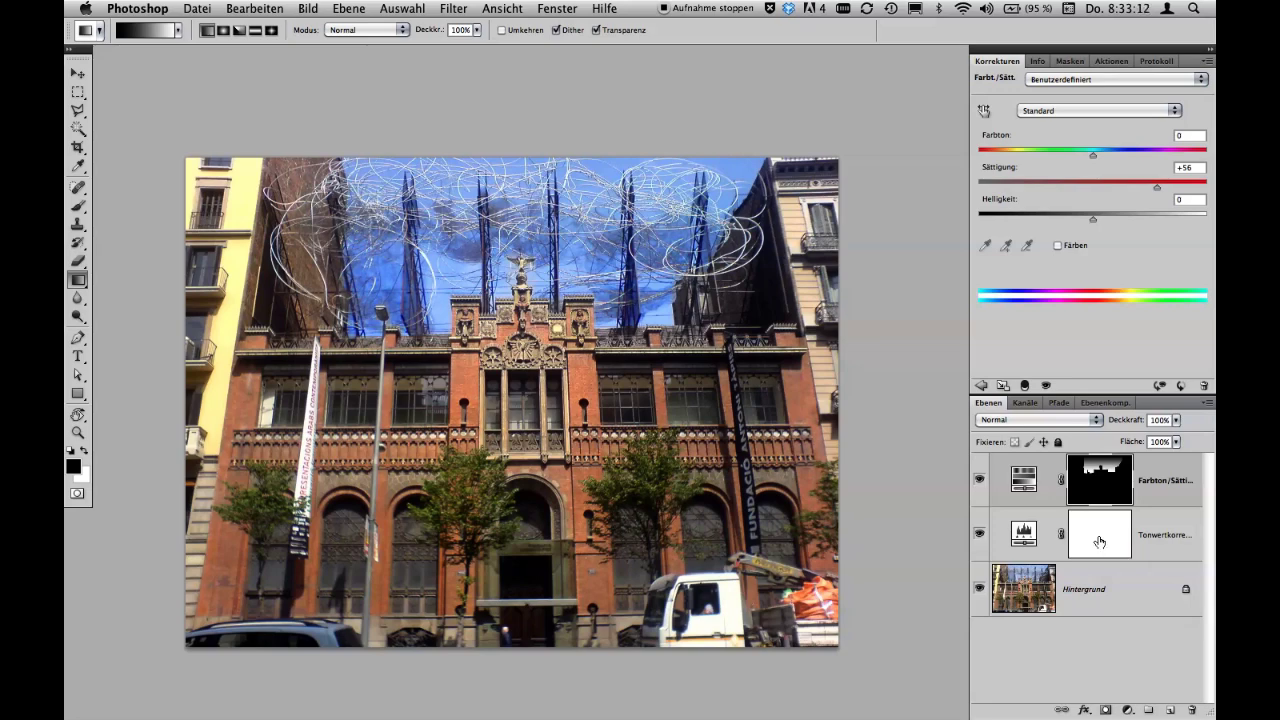
click(1097, 537)
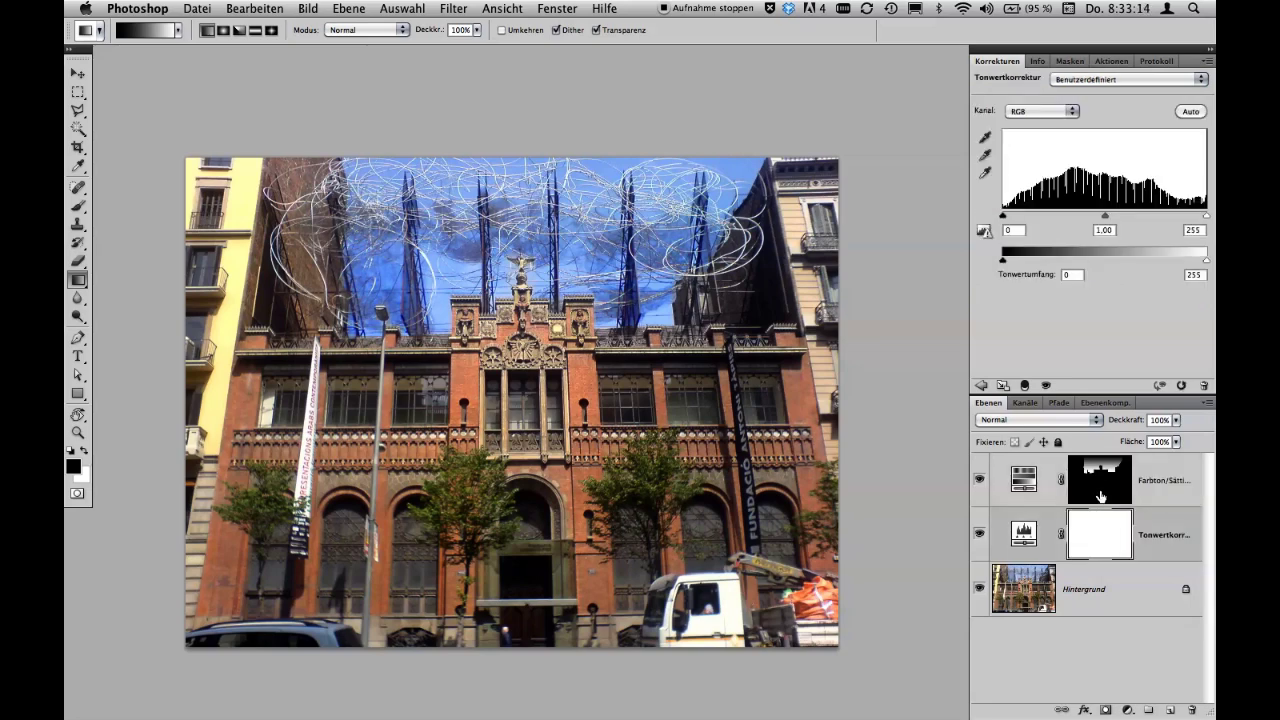
click(1101, 489)
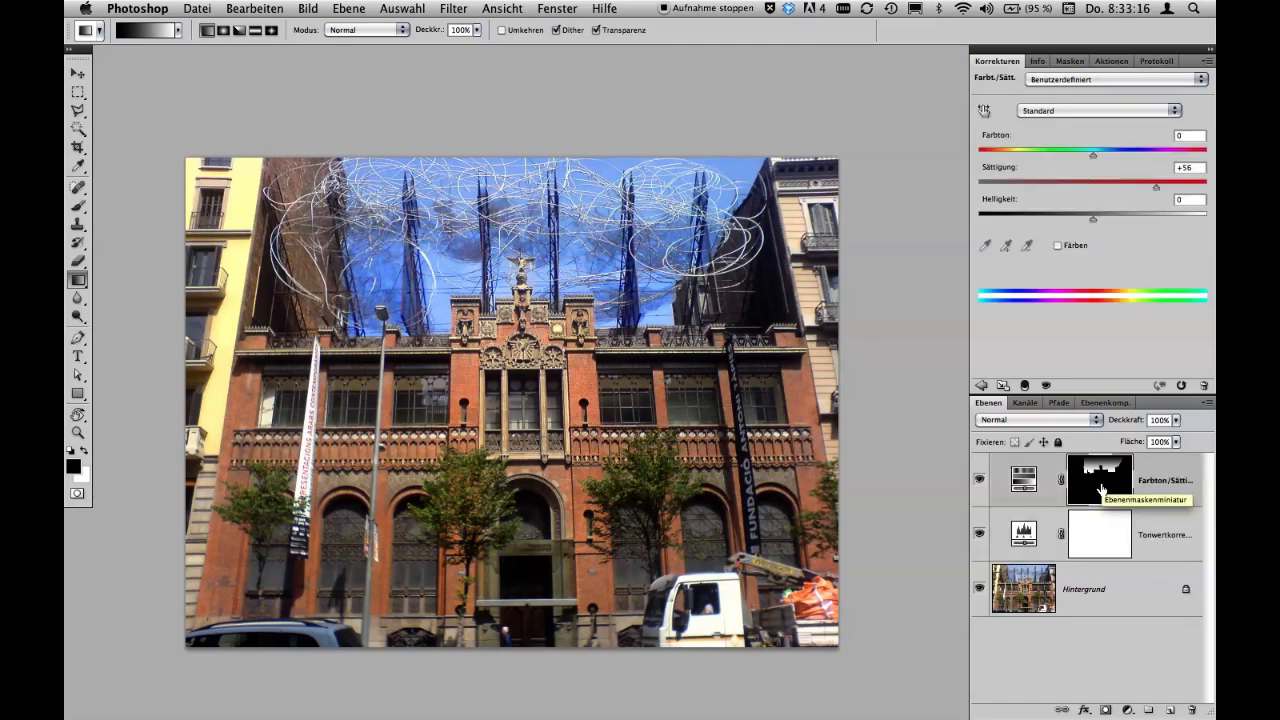